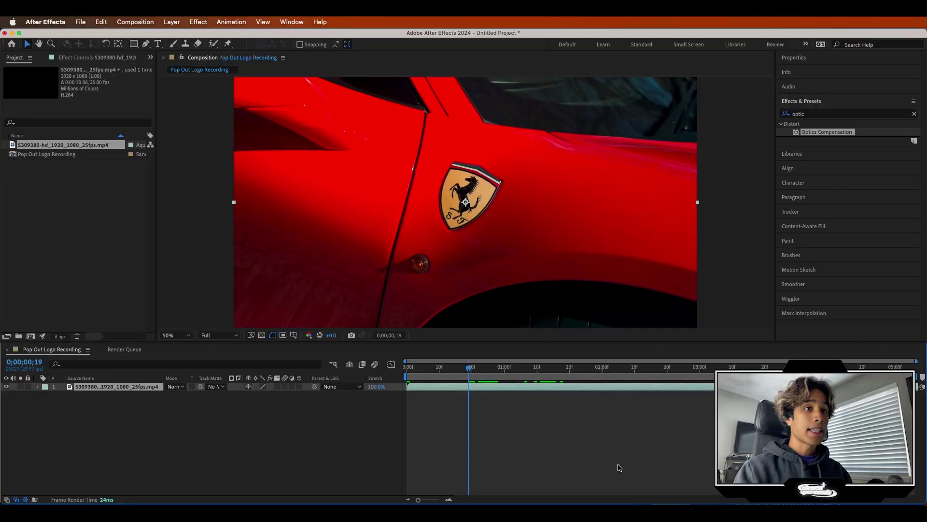
# - Duplicate the car footage layer, split the copy at 0;00;00;26 and delete the part before it
pyautogui.moveTo(468, 370); pyautogui.dragTo(491, 374)
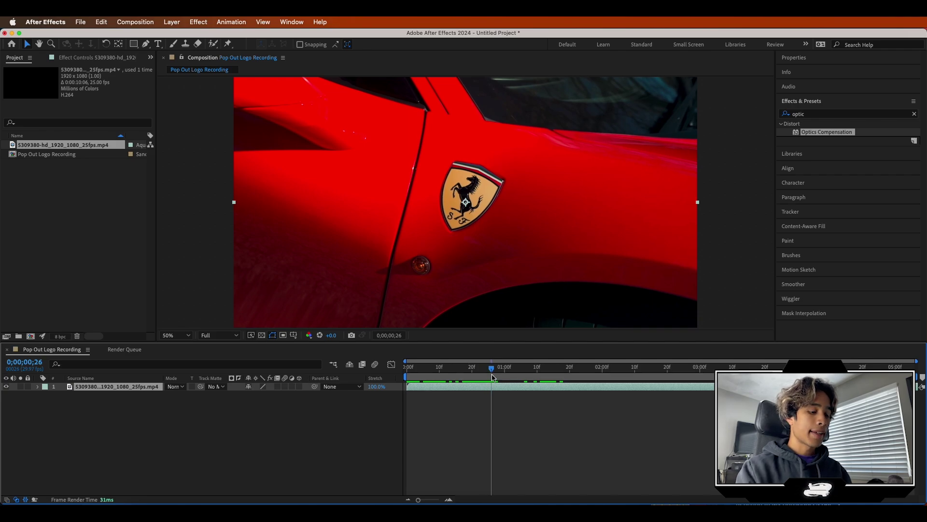
pyautogui.press('super+d')
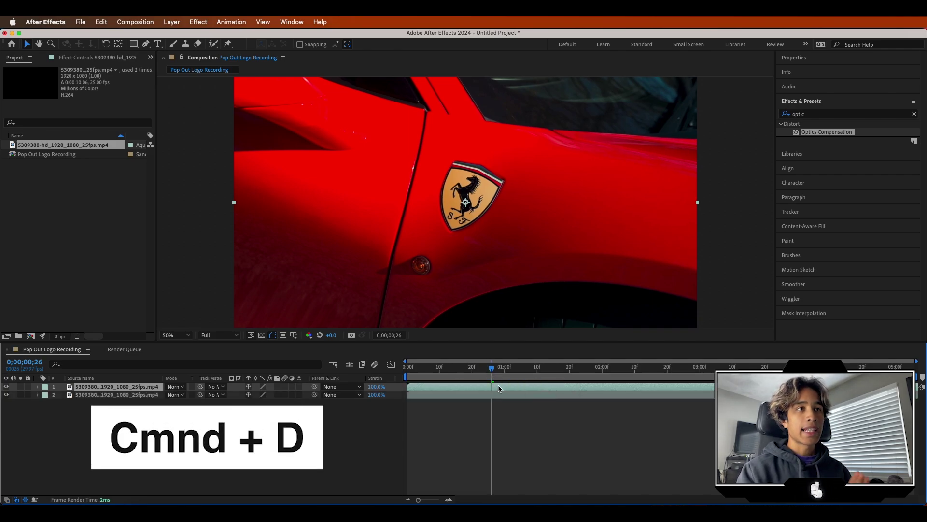
pyautogui.press('super+shift+d')
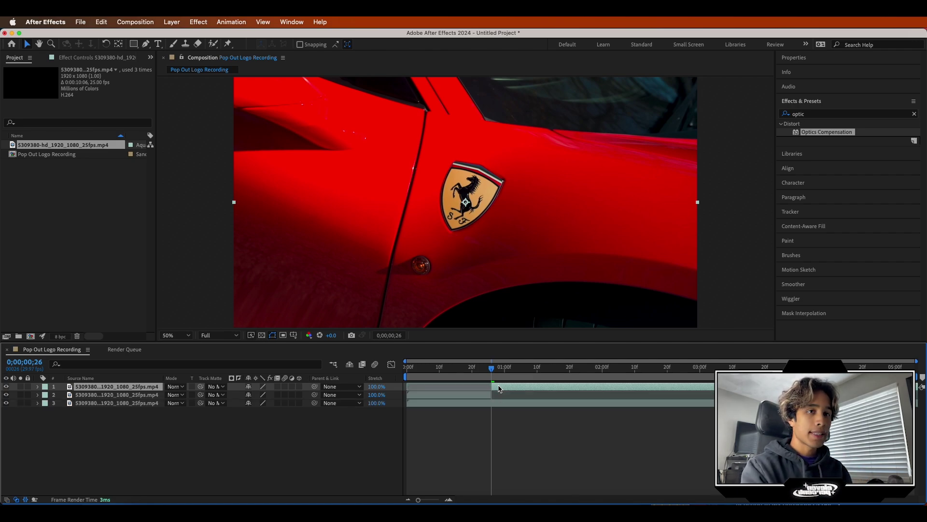
pyautogui.press('Delete')
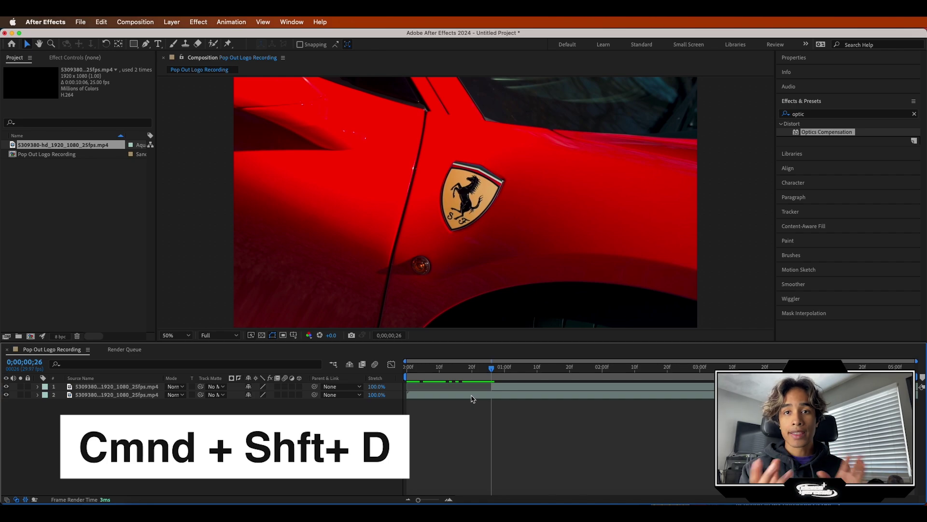
# - Cut the duplicate layer shortly before the two-second mark so only a short section of it remains
pyautogui.press('space')
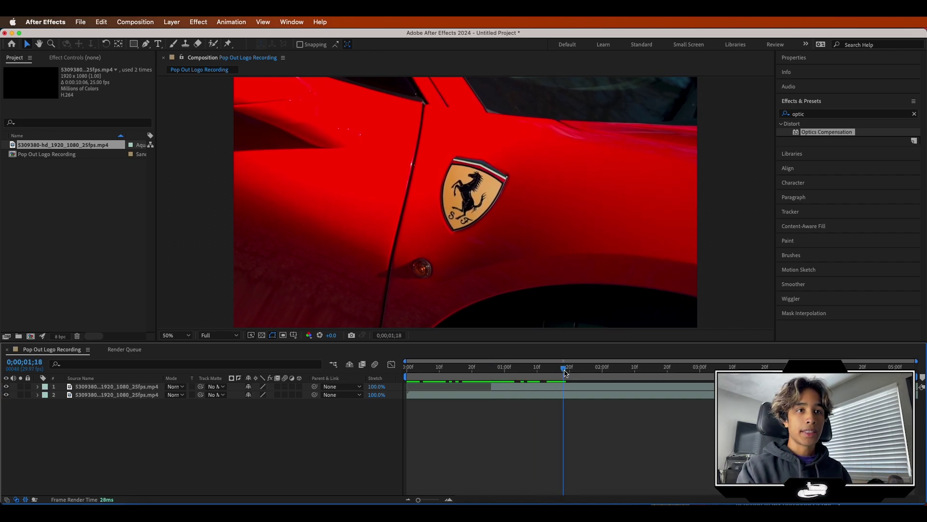
pyautogui.press('space')
pyautogui.moveTo(496, 372)
pyautogui.mouseDown()
pyautogui.moveTo(601, 371)
pyautogui.moveTo(483, 370)
pyautogui.moveTo(496, 371)
pyautogui.mouseUp()
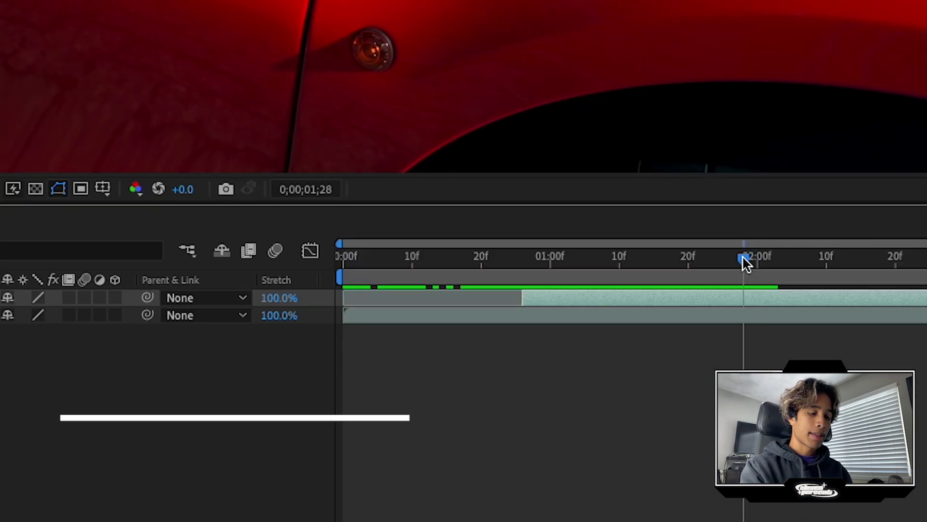
pyautogui.press('super+shift+d')
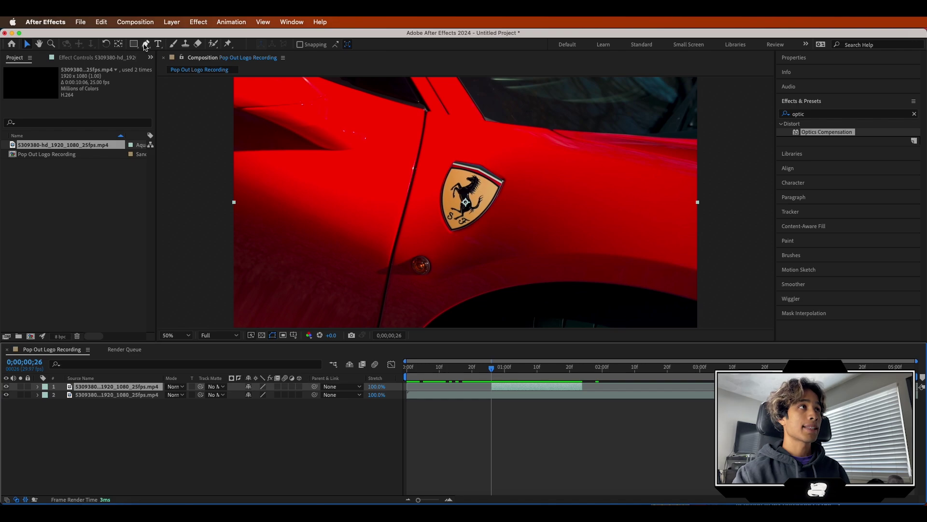
# - Draw a closed mask with the Pen tool around the Ferrari badge on the trimmed top layer at 0;00;00;26
pyautogui.click(145, 45)
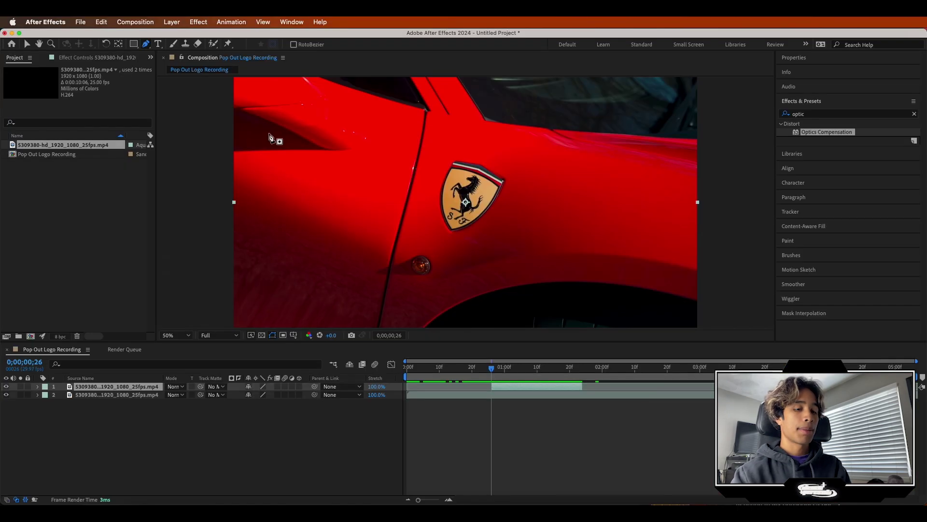
pyautogui.press('=')
pyautogui.press('=')
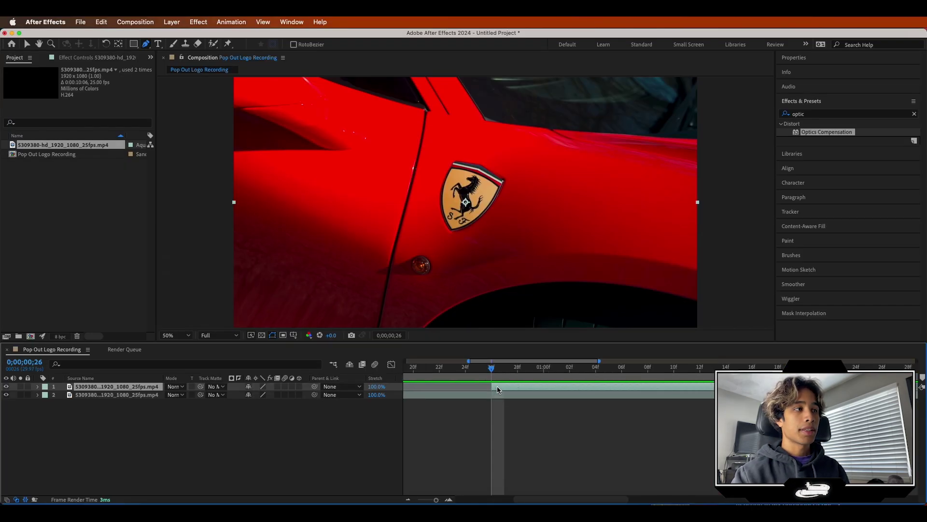
pyautogui.click(454, 161)
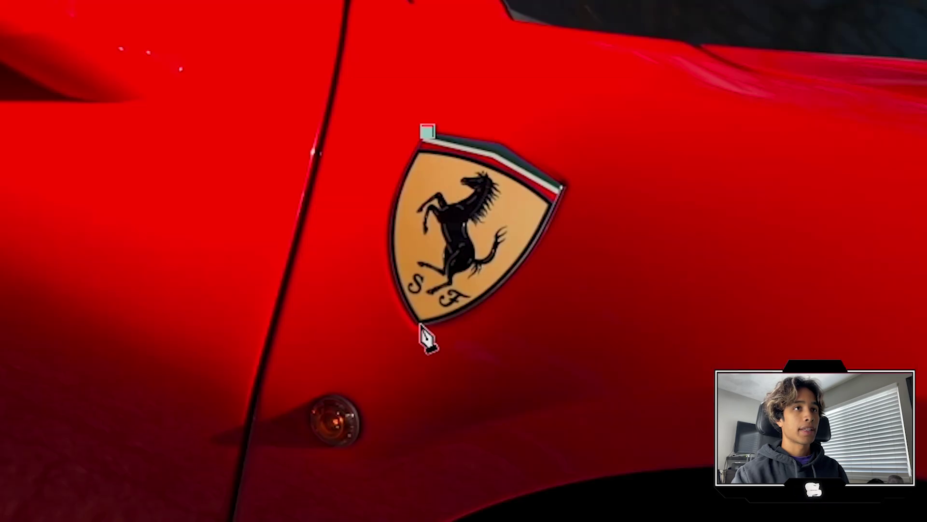
pyautogui.moveTo(451, 231); pyautogui.dragTo(478, 254)
pyautogui.moveTo(494, 391); pyautogui.dragTo(488, 410)
pyautogui.click(563, 188)
pyautogui.moveTo(562, 188); pyautogui.dragTo(505, 284)
pyautogui.moveTo(487, 411); pyautogui.dragTo(448, 318)
pyautogui.moveTo(563, 187)
pyautogui.mouseDown()
pyautogui.moveTo(566, 146)
pyautogui.moveTo(563, 183)
pyautogui.mouseUp()
pyautogui.click(502, 141)
pyautogui.click(428, 131)
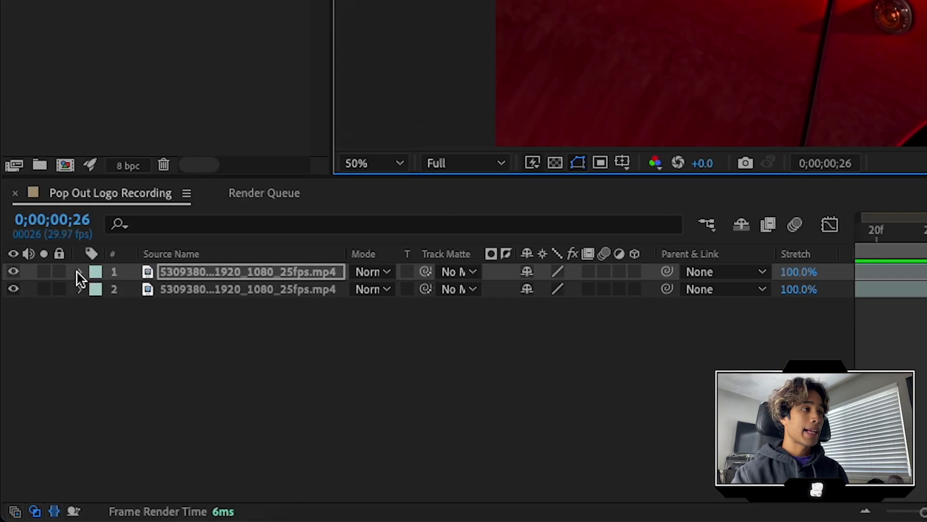
# - Start Mask Path keyframes for the badge mask on the top layer at 0;00;00;26
pyautogui.click(37, 387)
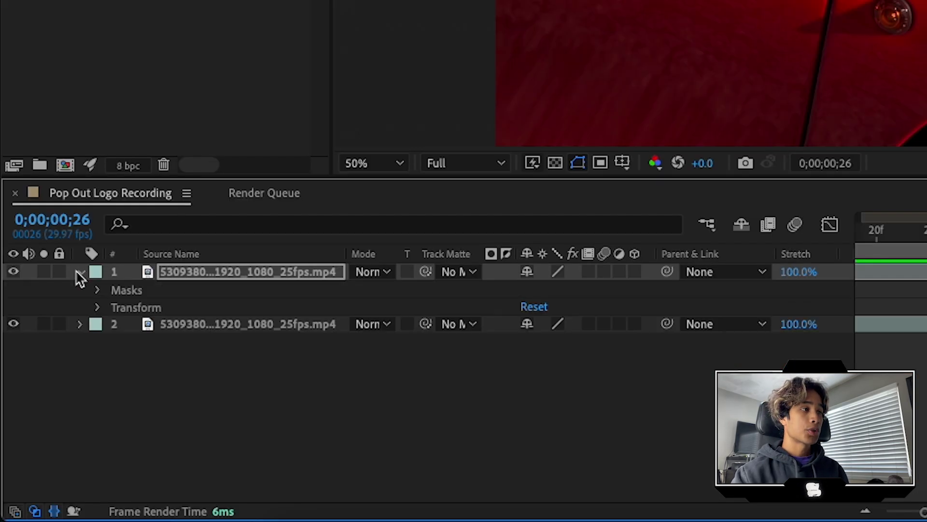
pyautogui.click(97, 291)
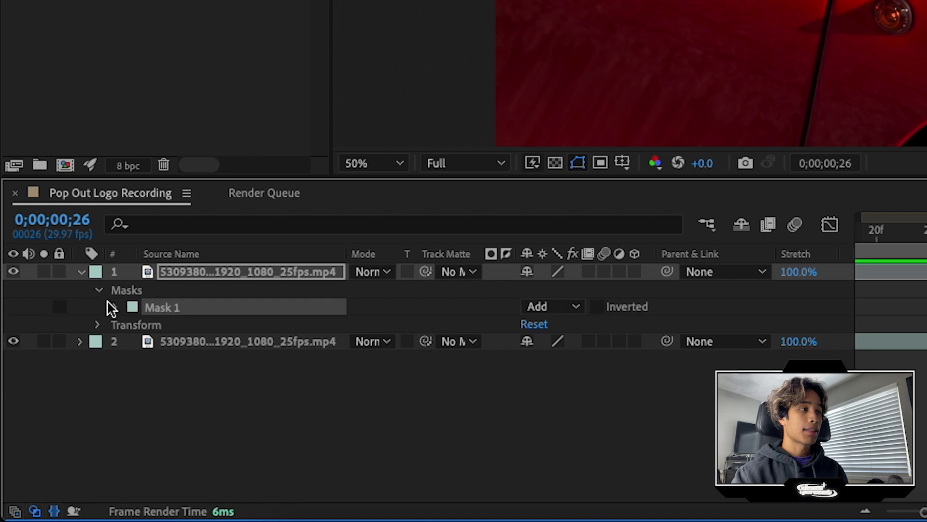
pyautogui.click(115, 308)
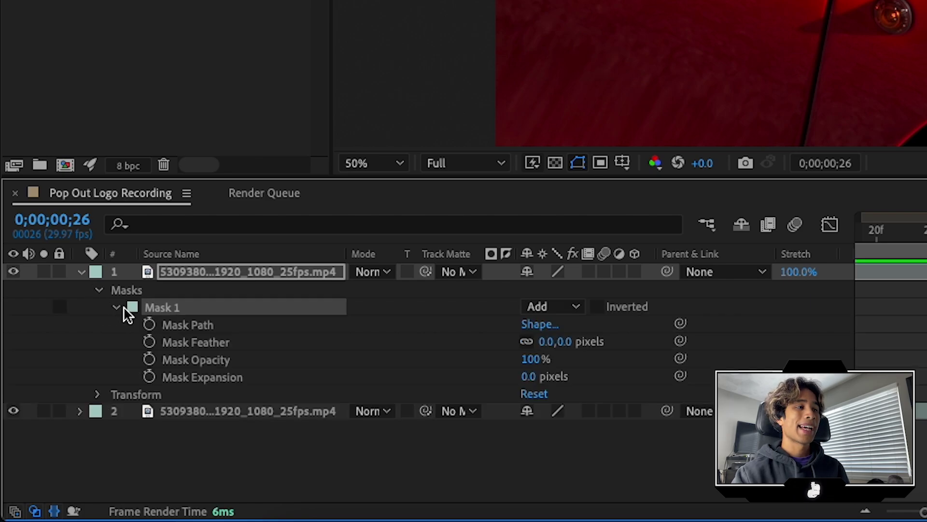
pyautogui.click(149, 324)
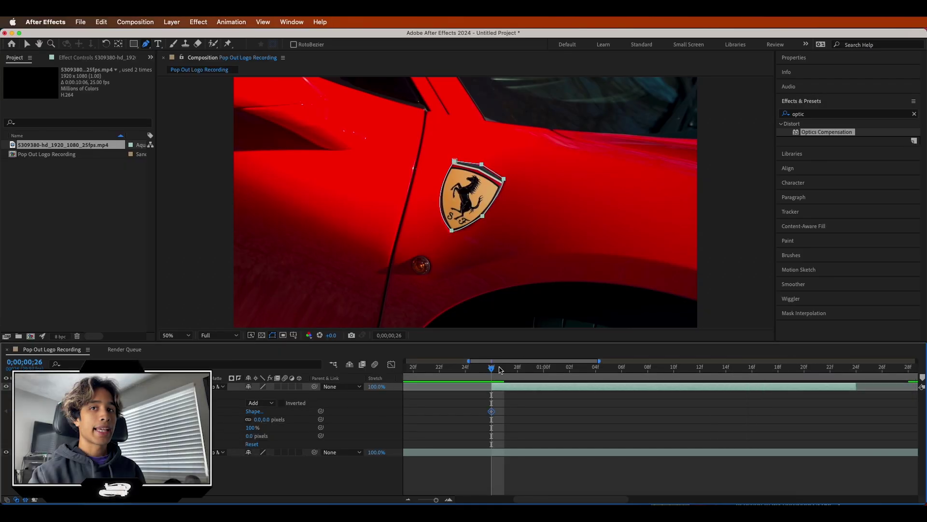
# - At 0;00;01;26, adjust the mask points so the outline fits the badge and adds a Mask Path keyframe
pyautogui.click(725, 371)
pyautogui.moveTo(726, 370); pyautogui.dragTo(895, 387)
pyautogui.click(844, 370)
pyautogui.press('-')
pyautogui.click(786, 371)
pyautogui.moveTo(475, 159); pyautogui.dragTo(509, 174)
pyautogui.moveTo(450, 157); pyautogui.dragTo(454, 153)
pyautogui.moveTo(452, 230); pyautogui.dragTo(496, 204)
pyautogui.moveTo(458, 232); pyautogui.dragTo(455, 235)
pyautogui.moveTo(506, 183); pyautogui.dragTo(508, 184)
pyautogui.click(454, 154)
# - At 0;00;01;11, refine the mask points around the badge to add a middle Mask Path keyframe
pyautogui.moveTo(786, 369); pyautogui.dragTo(685, 370)
pyautogui.moveTo(454, 156); pyautogui.dragTo(455, 157)
pyautogui.moveTo(424, 197); pyautogui.dragTo(427, 200)
# - Hide the bottom footage layer temporarily to check the masked badge on its own around 0;00;00;29 and 0;00;00;27
pyautogui.click(603, 365)
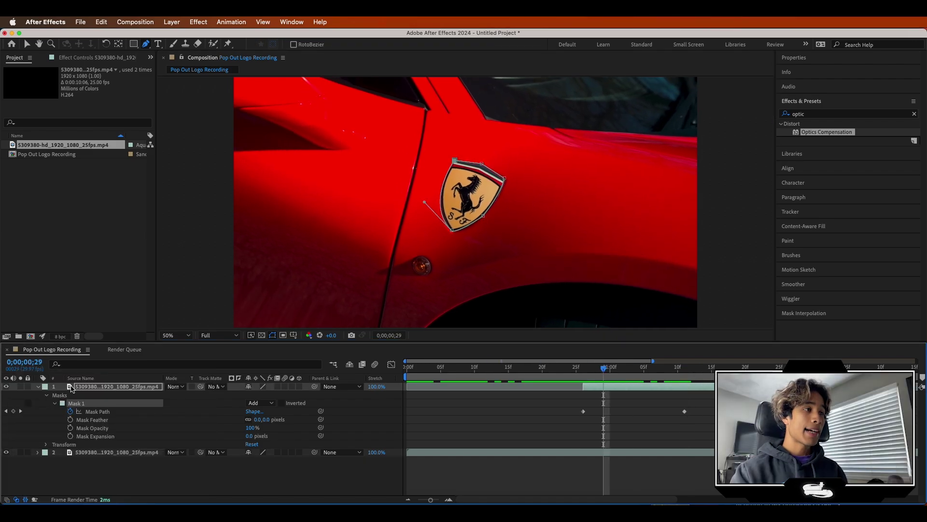
pyautogui.click(6, 452)
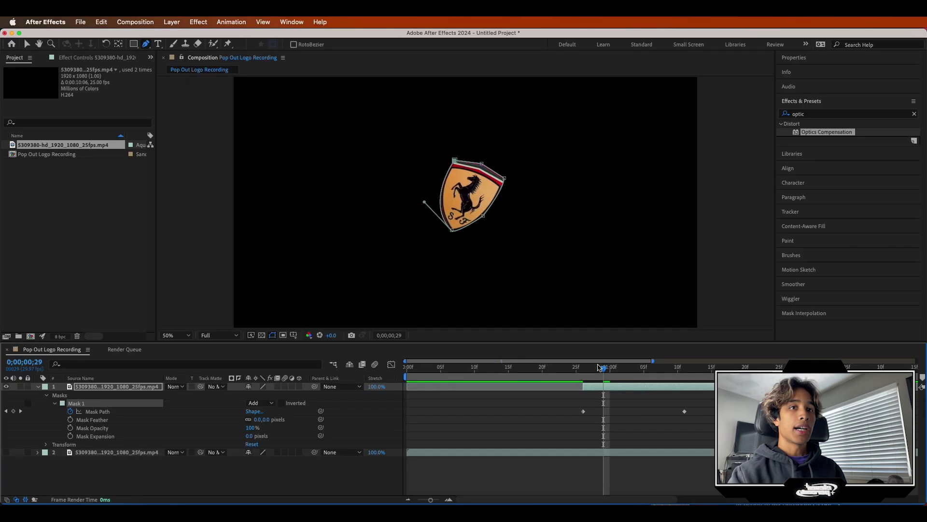
pyautogui.moveTo(604, 368)
pyautogui.mouseDown()
pyautogui.moveTo(701, 374)
pyautogui.moveTo(590, 372)
pyautogui.mouseUp()
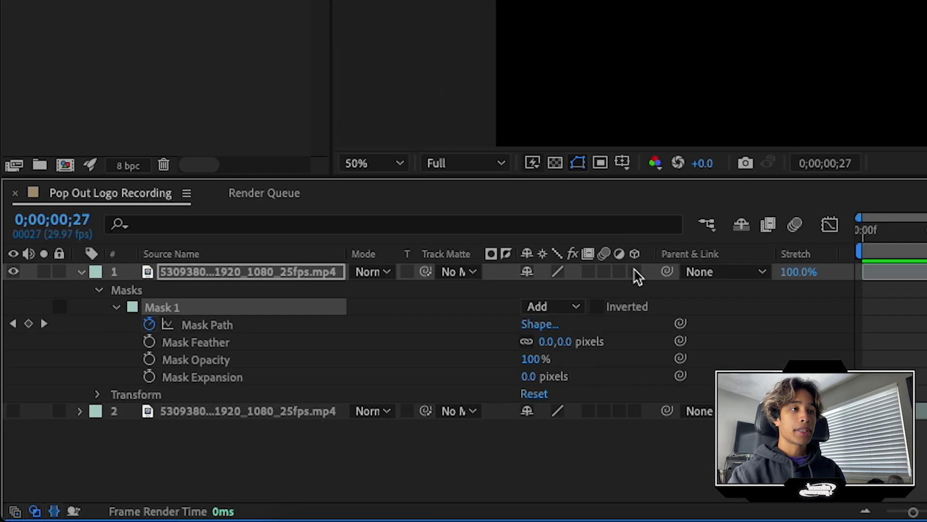
# - Make the masked badge layer a 3D layer and expand its Transform properties
pyautogui.click(634, 272)
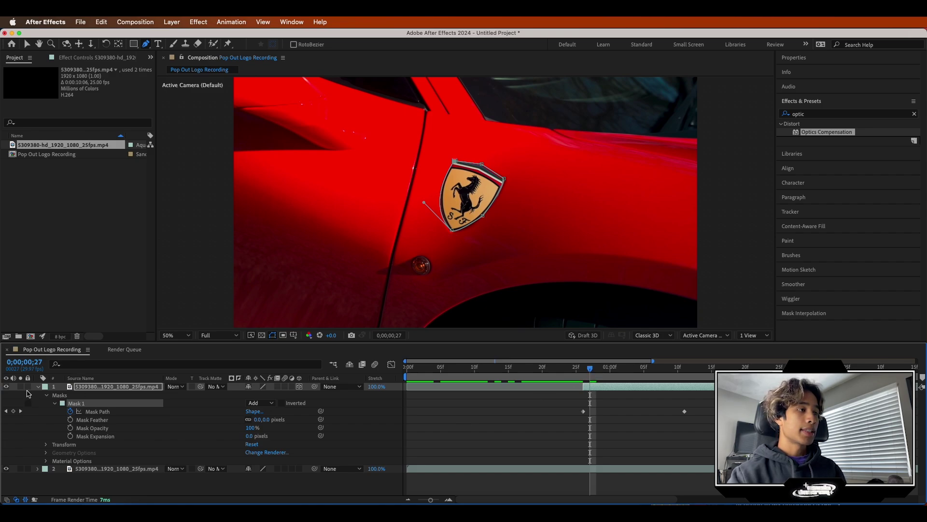
pyautogui.click(47, 445)
pyautogui.scroll(3, 513, 464)
# - Add keyframes at 0;00;00;26 for the badge layer's Position, Scale, Orientation, X Rotation, Y Rotation and Z Rotation
pyautogui.click(574, 377)
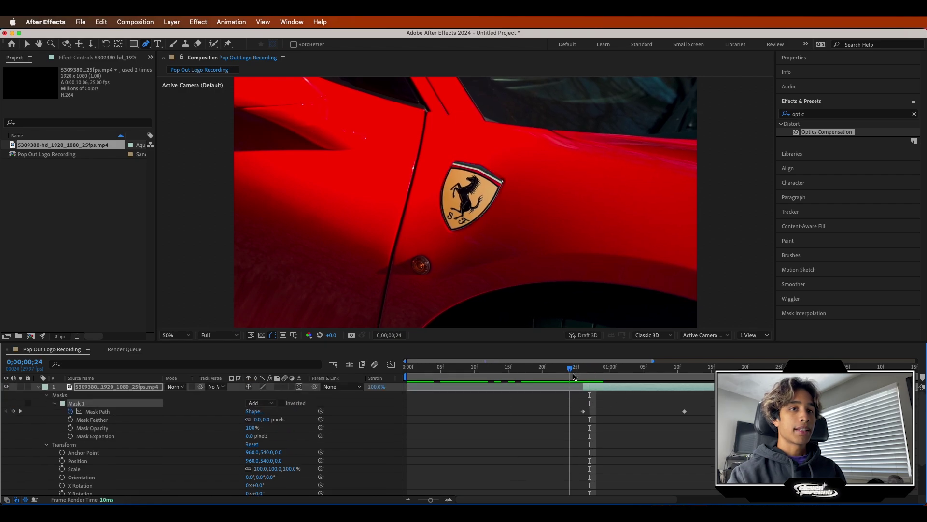
pyautogui.moveTo(574, 377); pyautogui.dragTo(584, 377)
pyautogui.click(604, 389)
pyautogui.scroll(-1, 89, 472)
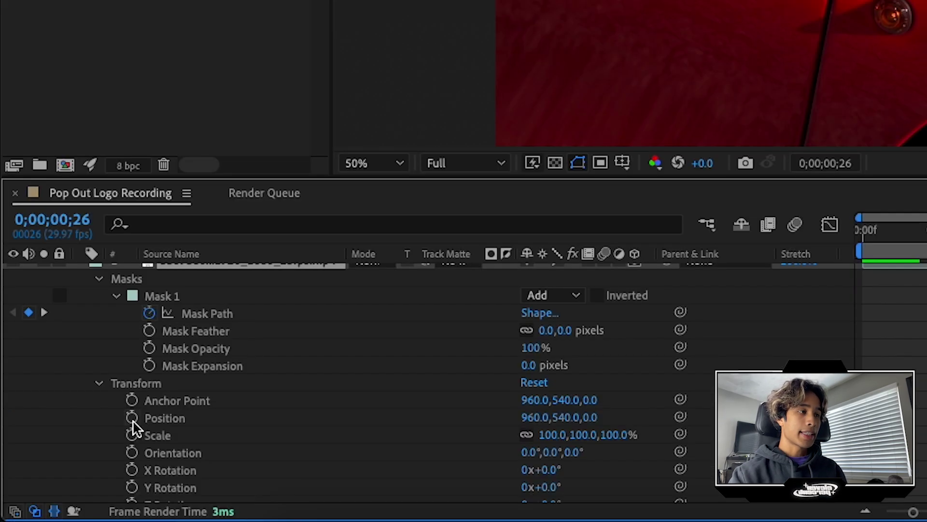
pyautogui.click(132, 418)
pyautogui.click(131, 434)
pyautogui.click(132, 452)
pyautogui.click(132, 470)
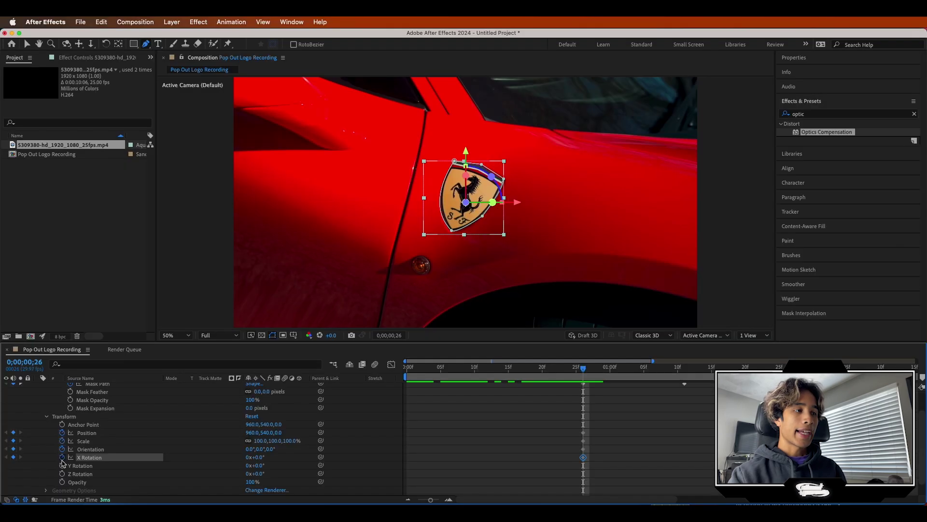
pyautogui.click(62, 465)
pyautogui.click(62, 473)
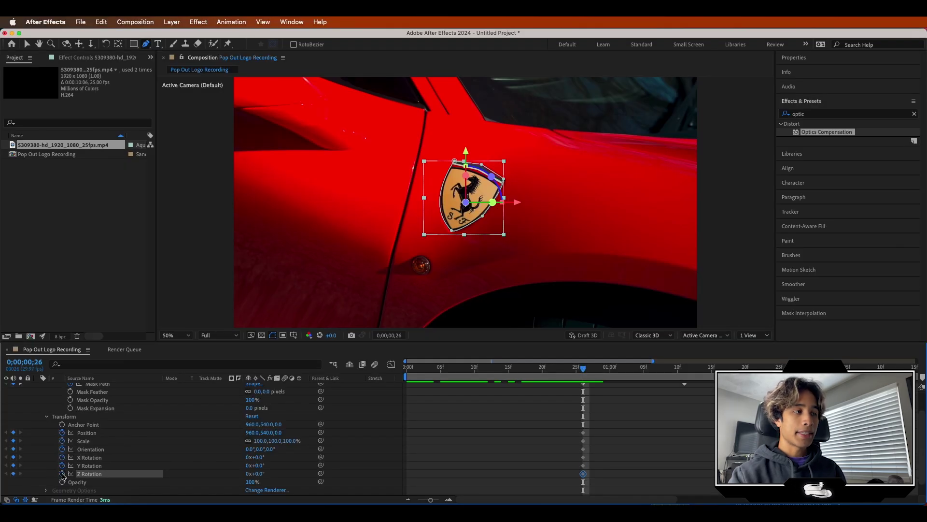
# - Copy the badge layer's starting Transform keyframes and paste them at 0;00;01;26
pyautogui.scroll(3, 602, 434)
pyautogui.scroll(-3, 593, 445)
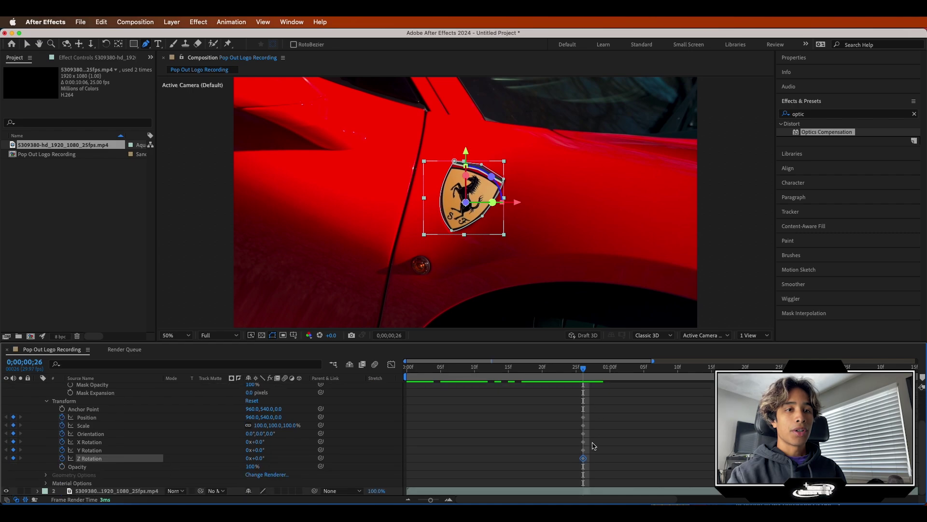
pyautogui.moveTo(592, 406); pyautogui.dragTo(580, 468)
pyautogui.hscroll(3, 580, 465)
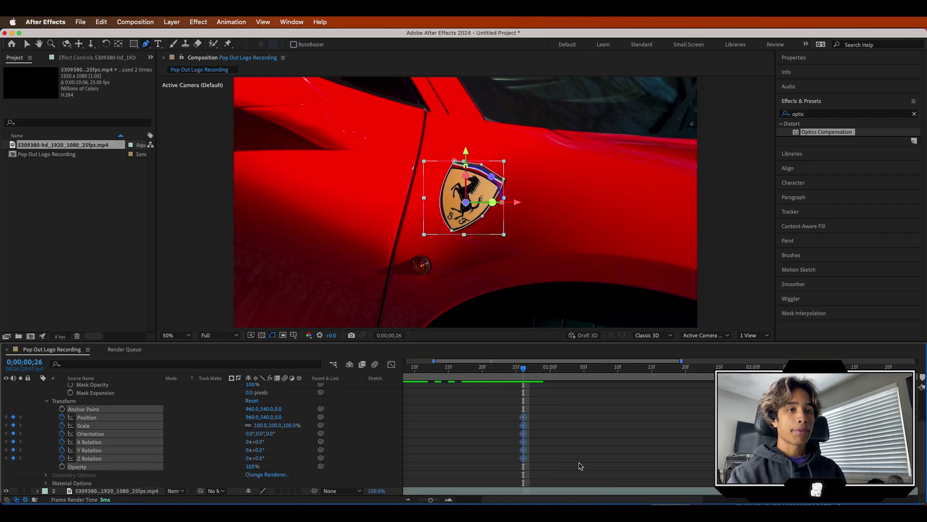
pyautogui.press('super+c')
pyautogui.scroll(3, 538, 393)
pyautogui.hscroll(1, 538, 393)
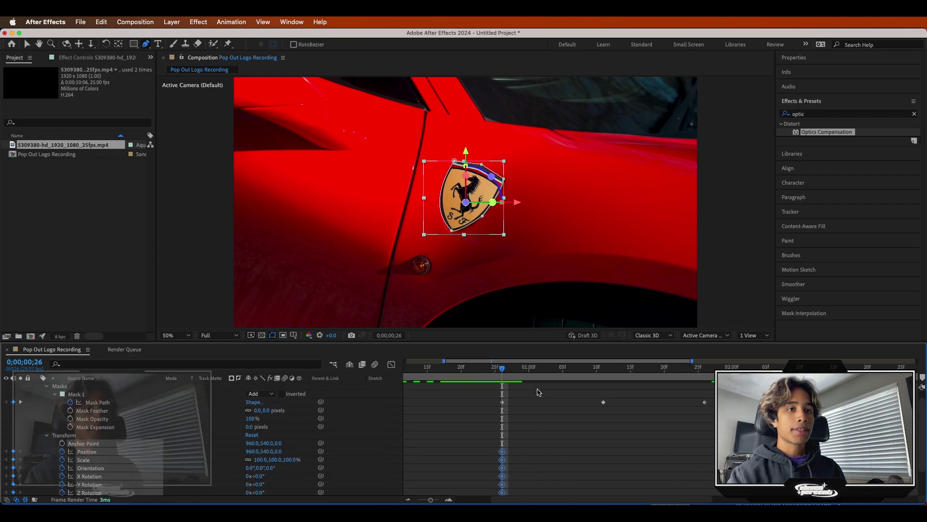
pyautogui.moveTo(519, 376); pyautogui.dragTo(710, 393)
pyautogui.press('super+v')
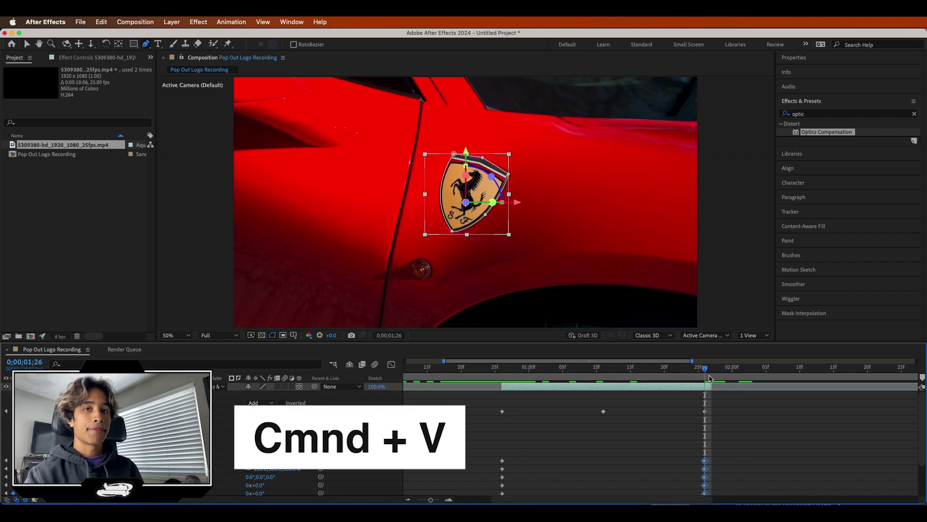
# - At 0;00;01;11, move the badge off the car toward the camera, to position 874, 500, -467.5
pyautogui.moveTo(706, 370); pyautogui.dragTo(604, 372)
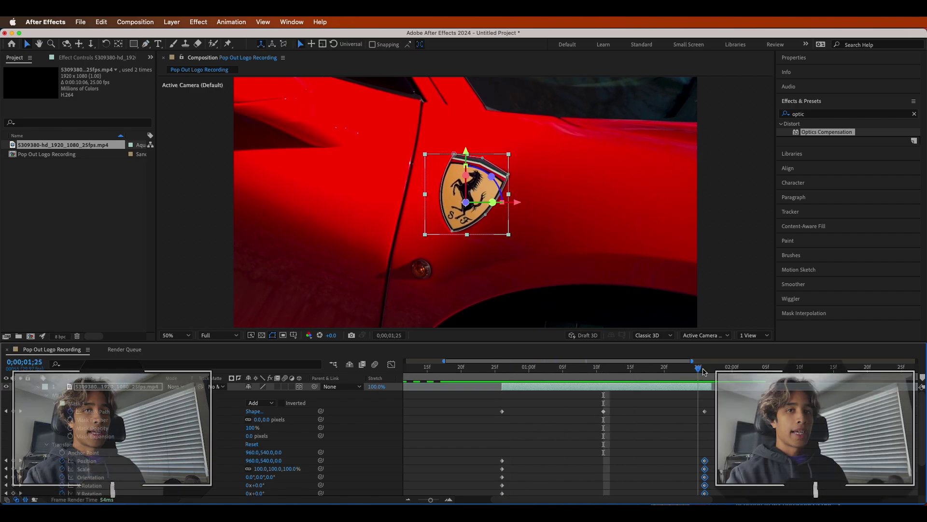
pyautogui.moveTo(704, 371); pyautogui.dragTo(604, 380)
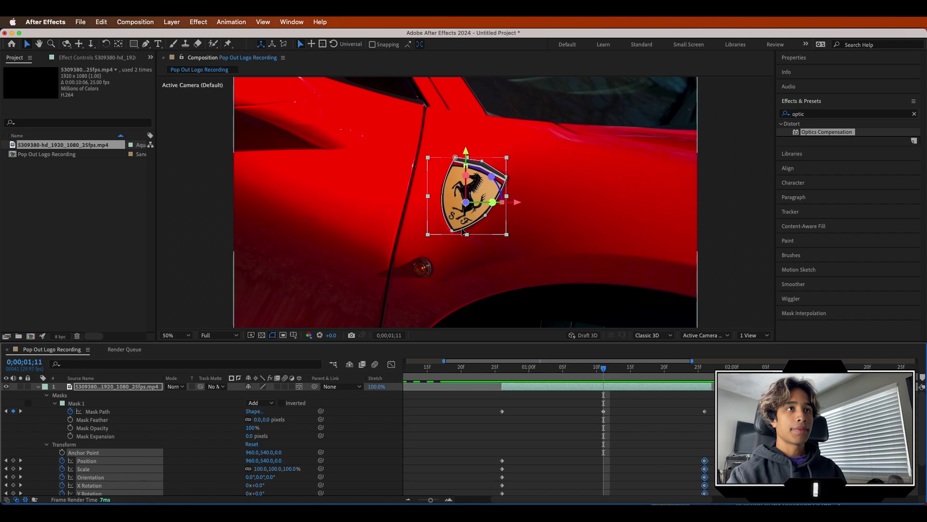
pyautogui.moveTo(476, 195); pyautogui.dragTo(441, 192)
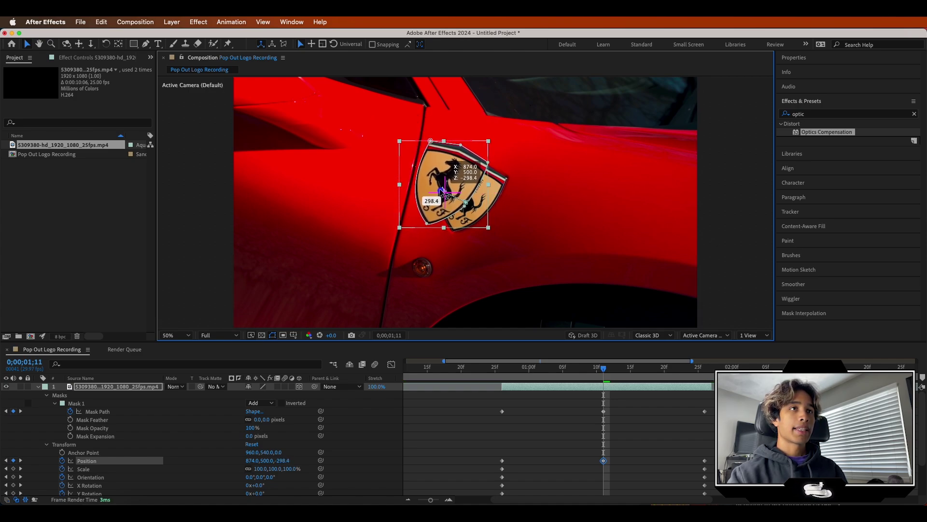
pyautogui.moveTo(601, 374)
pyautogui.mouseDown()
pyautogui.moveTo(503, 375)
pyautogui.moveTo(686, 375)
pyautogui.moveTo(503, 375)
pyautogui.moveTo(686, 375)
pyautogui.moveTo(604, 367)
pyautogui.mouseUp()
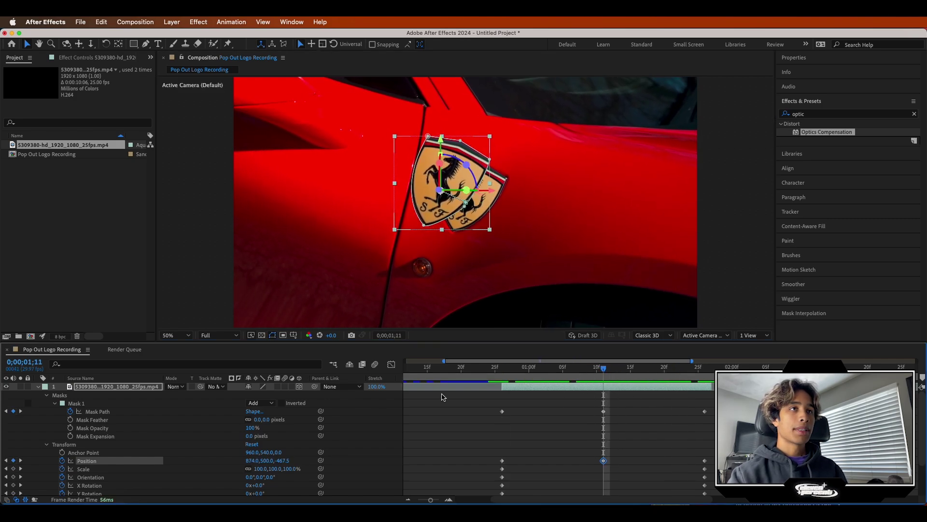
# - Set the badge layer's Y Rotation to 1x+283° at 0;00;01;11 and preview the animation
pyautogui.scroll(-1, 250, 478)
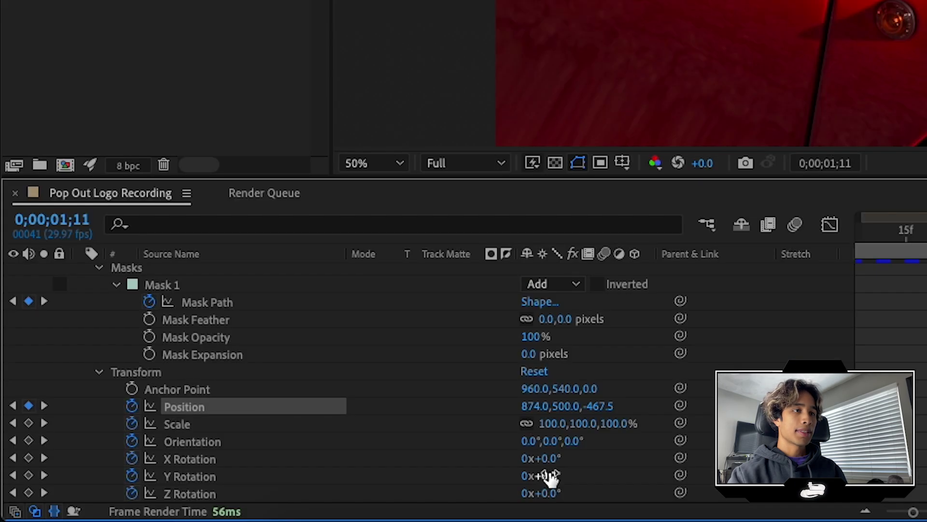
pyautogui.moveTo(551, 476); pyautogui.dragTo(579, 472)
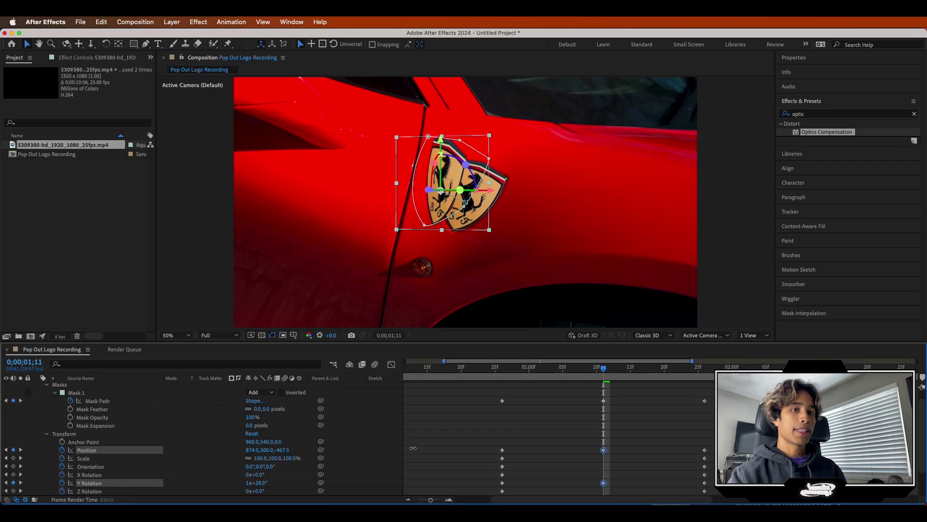
pyautogui.moveTo(446, 452); pyautogui.dragTo(447, 451)
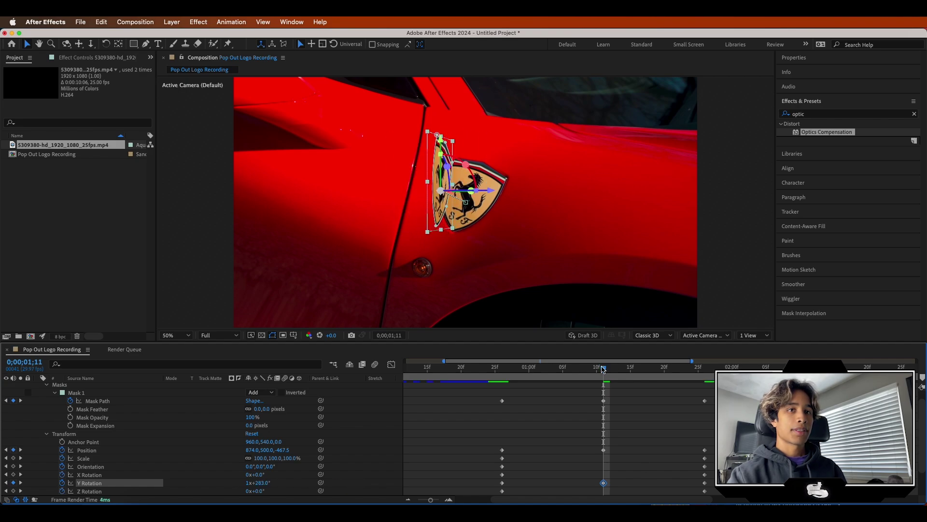
pyautogui.press('space')
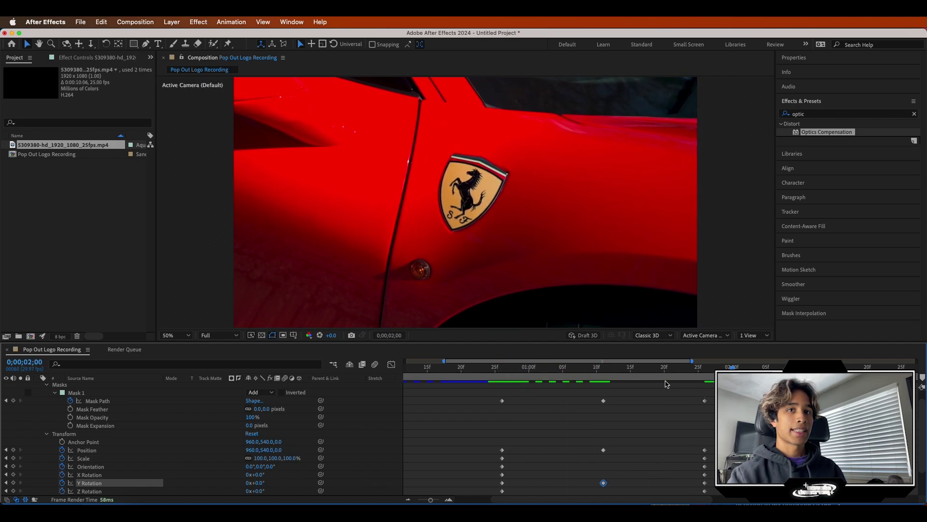
# - Reduce the badge layer's Y Rotation at 0;00;01;11 to a little over one full turn and preview the spin
pyautogui.moveTo(733, 368); pyautogui.dragTo(603, 369)
pyautogui.moveTo(256, 484); pyautogui.dragTo(183, 497)
pyautogui.moveTo(605, 369); pyautogui.dragTo(586, 371)
pyautogui.press('space')
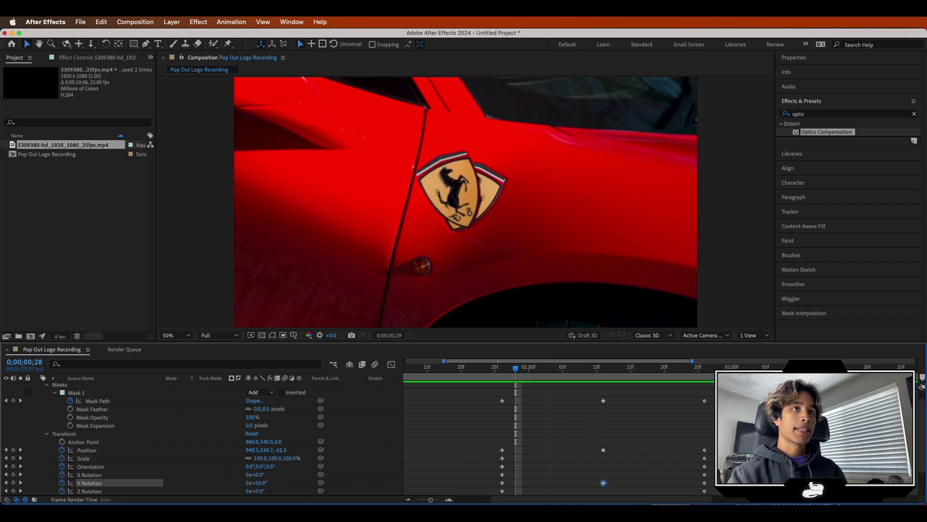
pyautogui.press('space')
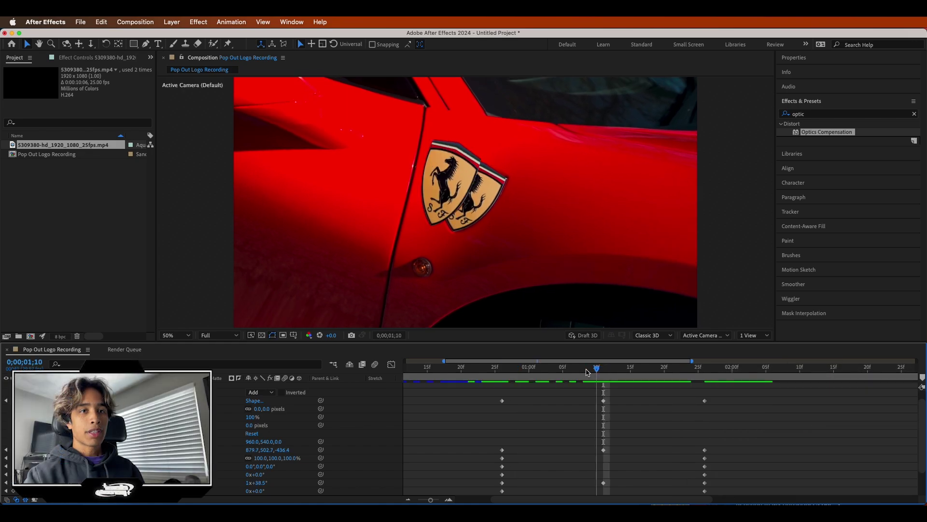
# - Apply Easy Ease to the badge layer's middle Position and Y Rotation keyframes at 0;00;01;11
pyautogui.moveTo(686, 375); pyautogui.dragTo(570, 368)
pyautogui.moveTo(637, 430); pyautogui.dragTo(593, 487)
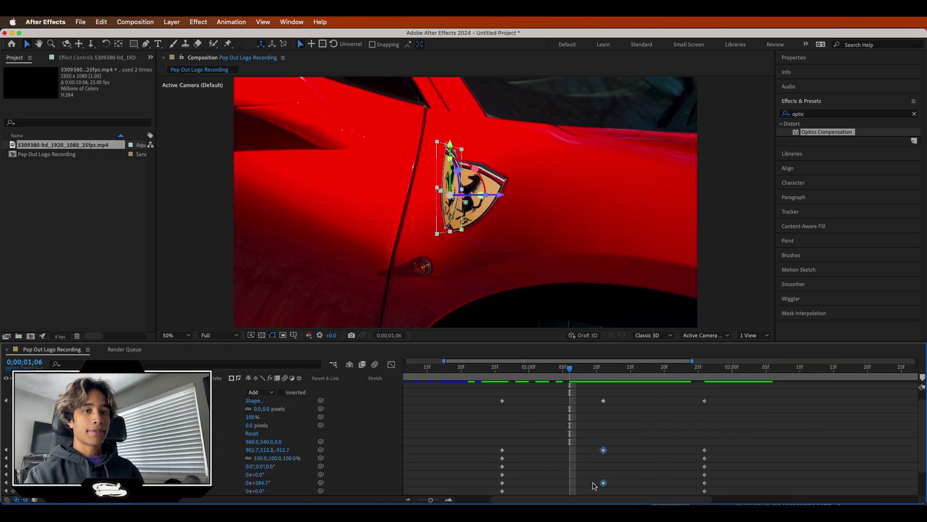
pyautogui.rightClick(604, 451)
pyautogui.moveTo(624, 494)
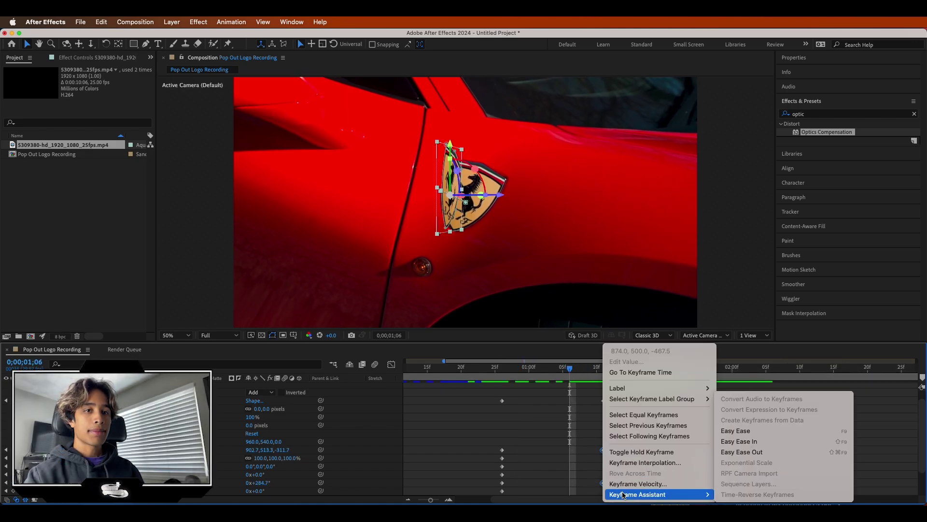
pyautogui.click(738, 430)
# - Apply Easy Ease Out to all the badge layer's starting Transform keyframes at 0;00;00;26
pyautogui.moveTo(513, 436); pyautogui.dragTo(498, 498)
pyautogui.rightClick(503, 467)
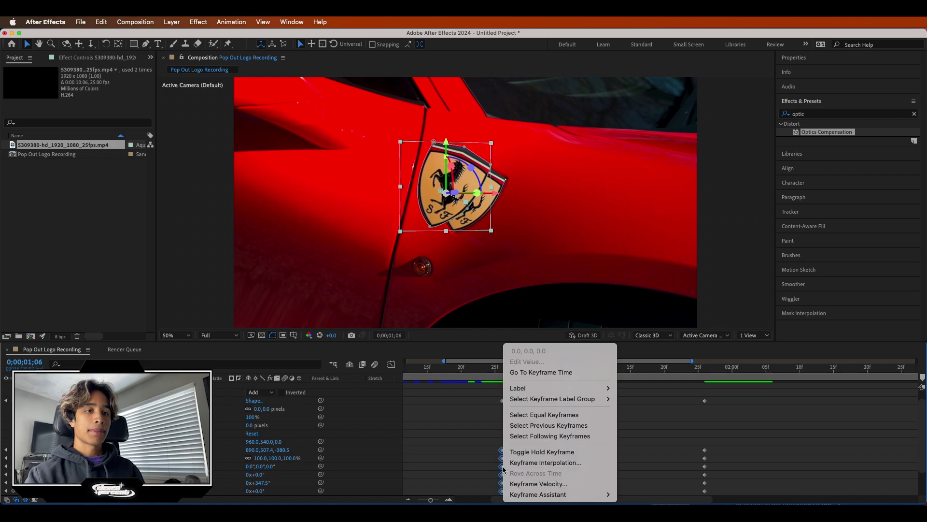
pyautogui.moveTo(536, 494)
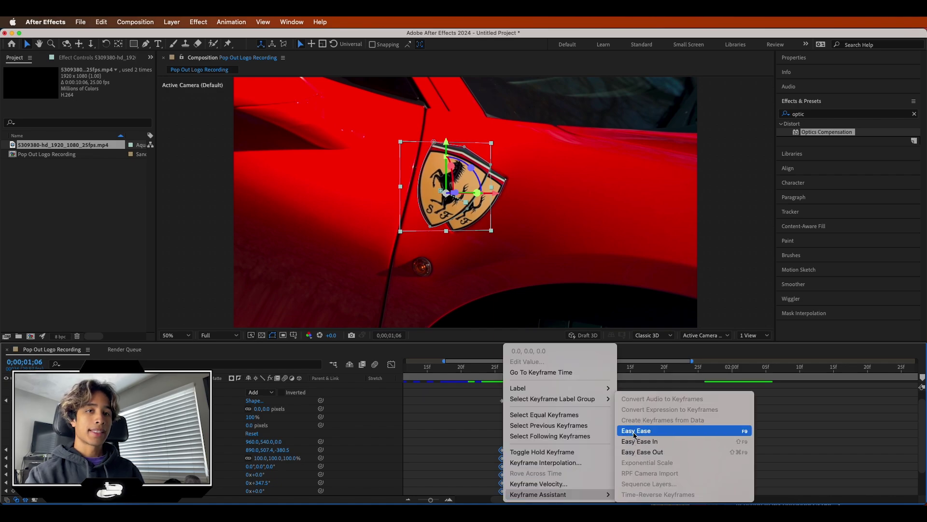
pyautogui.click(644, 452)
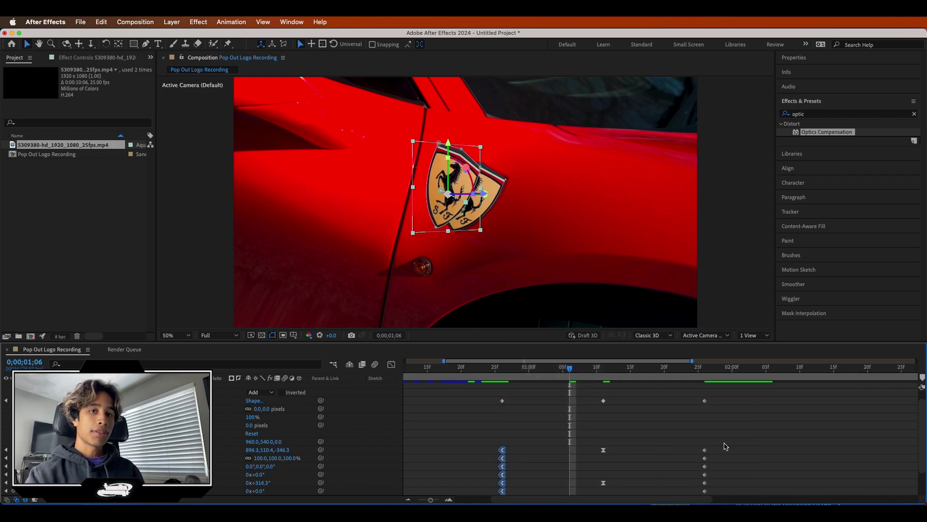
# - Apply Easy Ease In to all the badge layer's ending Transform keyframes at 0;00;01;26 and preview the animation
pyautogui.moveTo(728, 440); pyautogui.dragTo(691, 501)
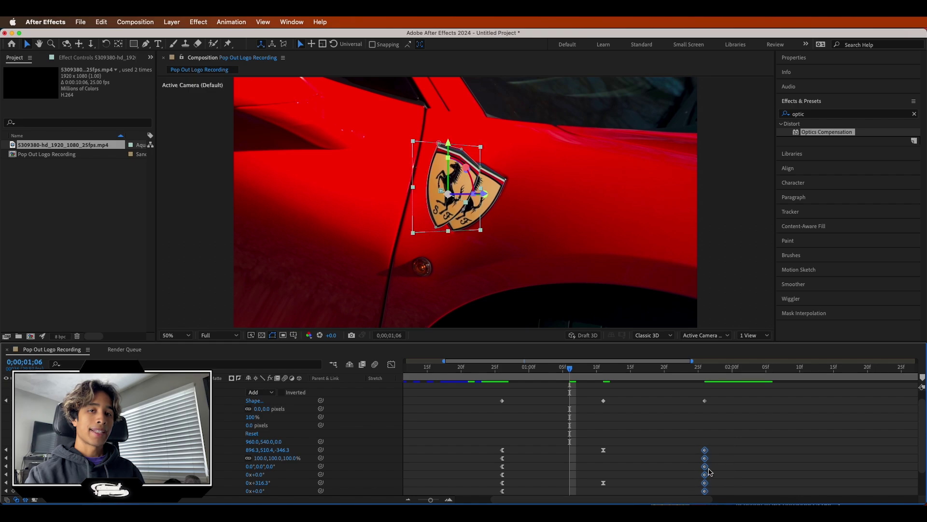
pyautogui.rightClick(706, 463)
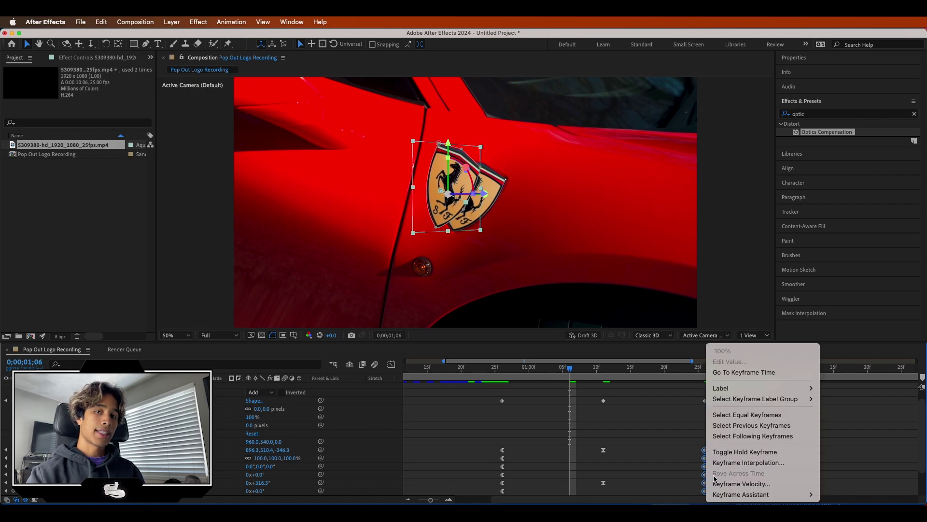
pyautogui.moveTo(723, 496)
pyautogui.click(593, 441)
pyautogui.click(503, 368)
pyautogui.press('space')
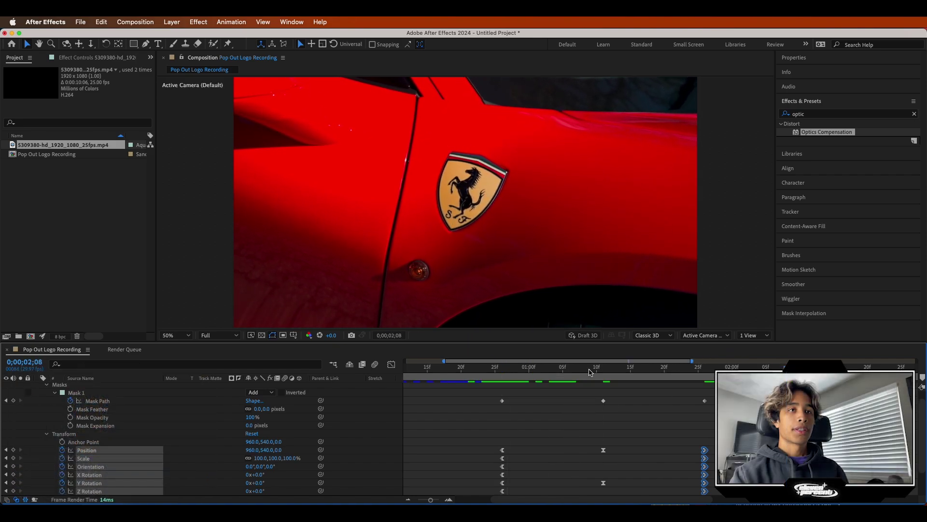
pyautogui.click(481, 372)
pyautogui.press('space')
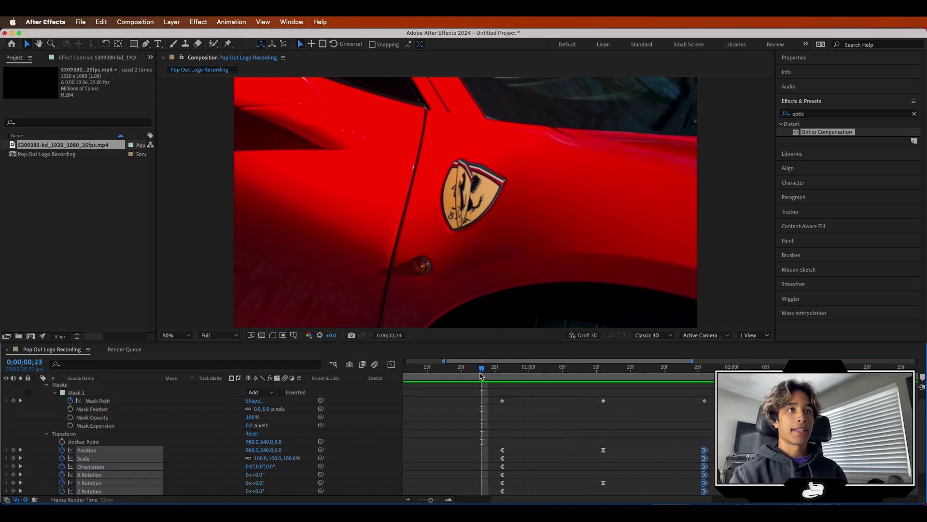
pyautogui.press('space')
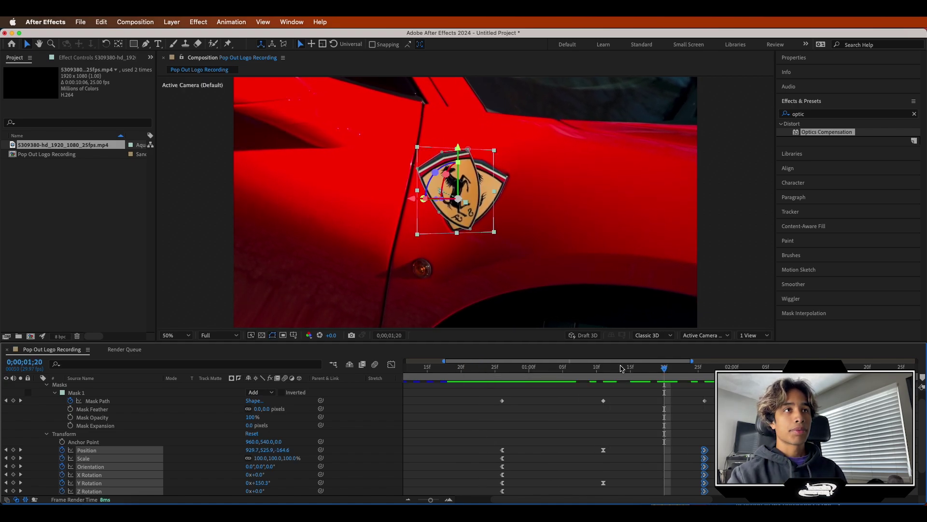
# - Return to 0;00;00;26 and apply the Warp effect to the full footage layer beneath the badge layer
pyautogui.moveTo(655, 373); pyautogui.dragTo(504, 372)
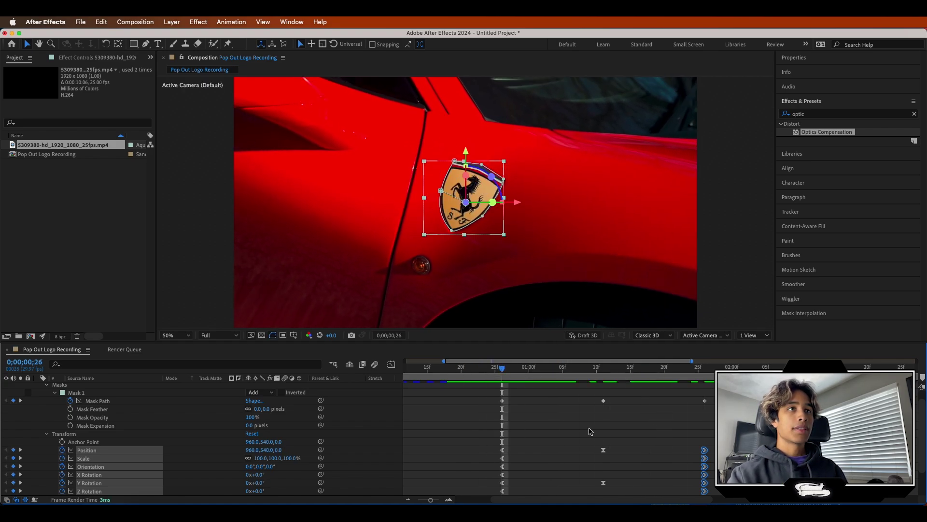
pyautogui.scroll(1, 591, 432)
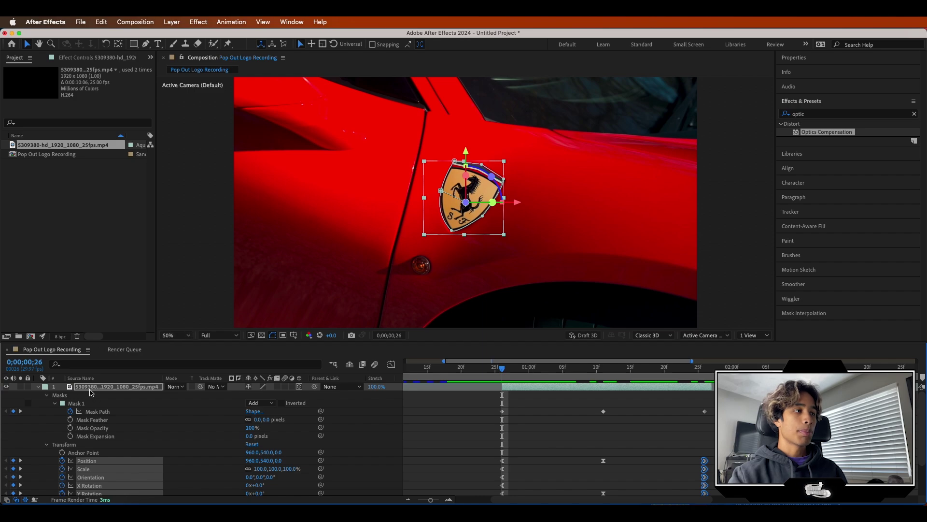
pyautogui.click(43, 388)
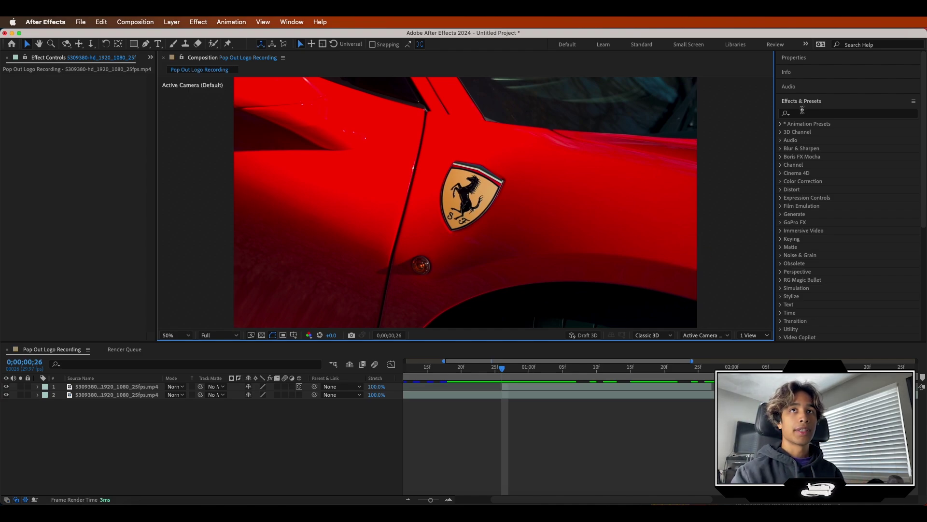
pyautogui.click(801, 112)
pyautogui.click(507, 395)
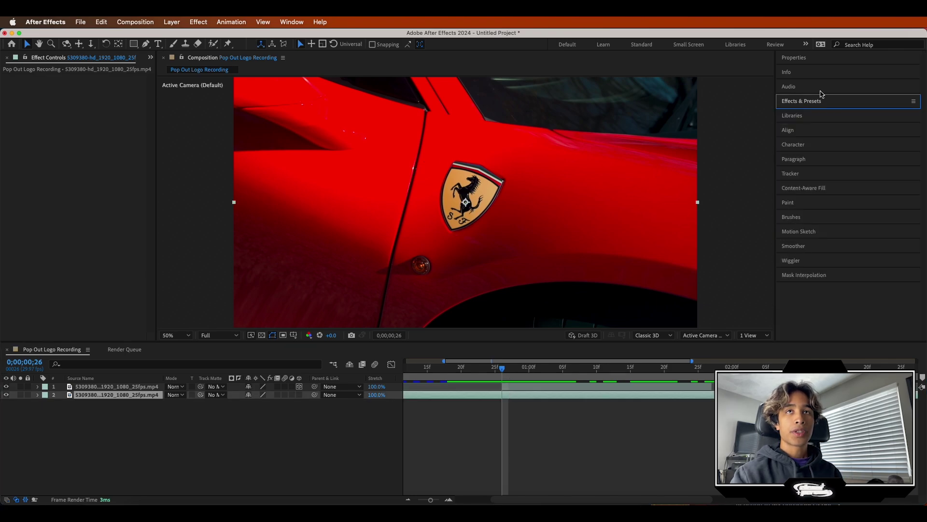
pyautogui.click(806, 114)
pyautogui.write('warp')
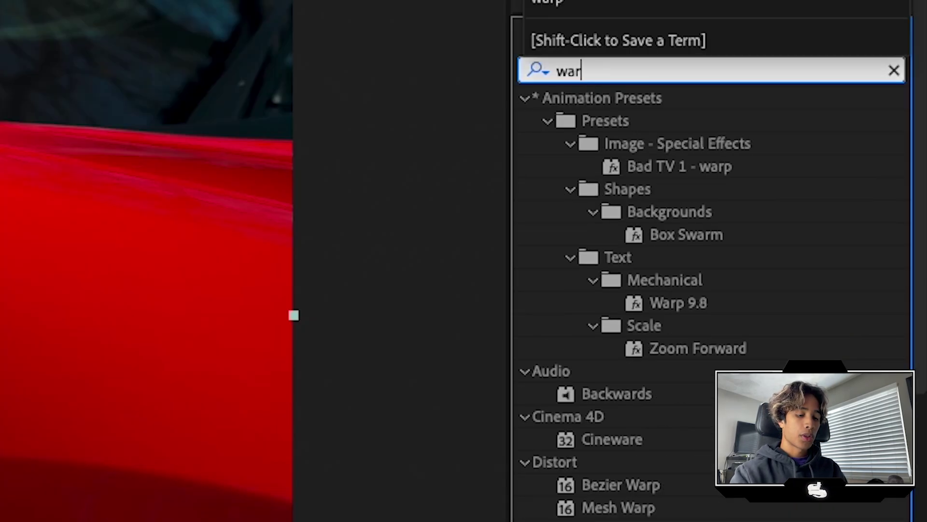
pyautogui.doubleClick(599, 326)
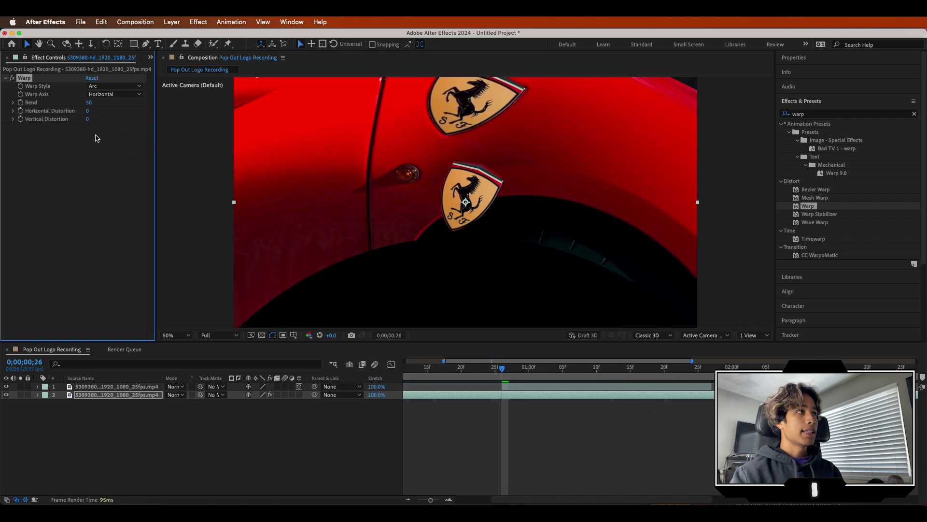
# - Set the footage layer's Warp Style to FishEye and its Bend to 0
pyautogui.click(103, 87)
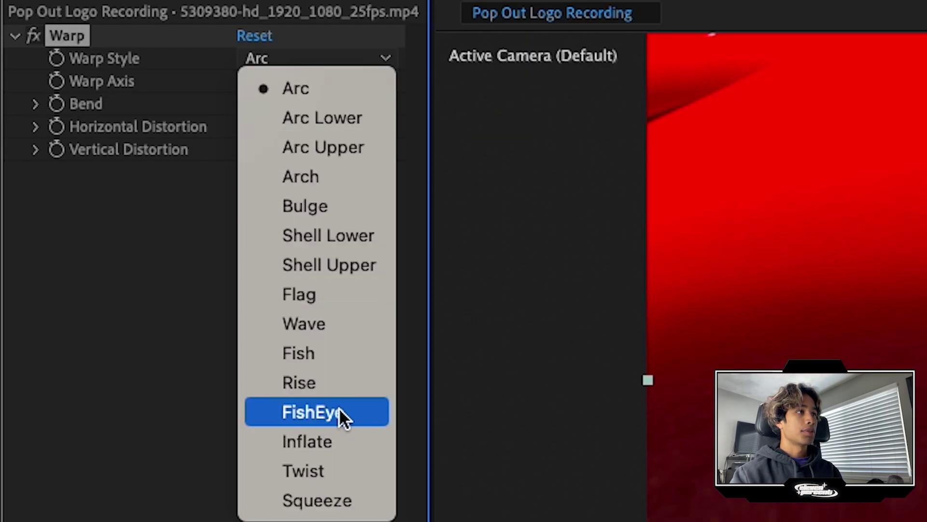
pyautogui.click(339, 410)
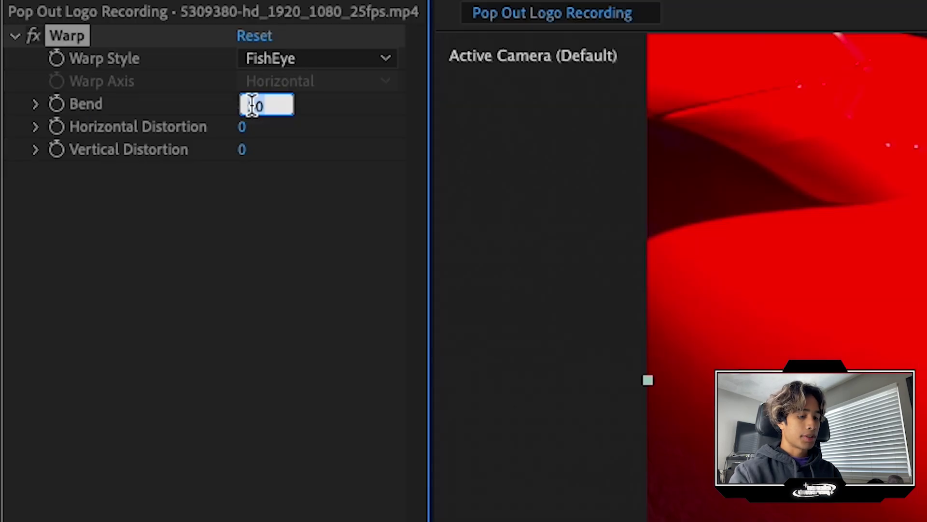
pyautogui.press('Return')
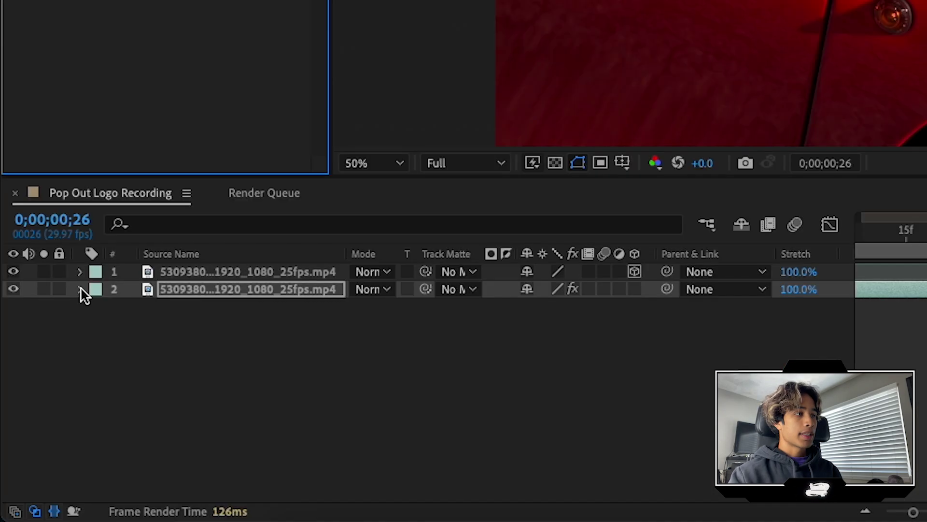
# - Reveal the footage layer's Warp properties in the timeline and add a Bend keyframe at 0;00;00;26
pyautogui.click(80, 288)
pyautogui.click(97, 308)
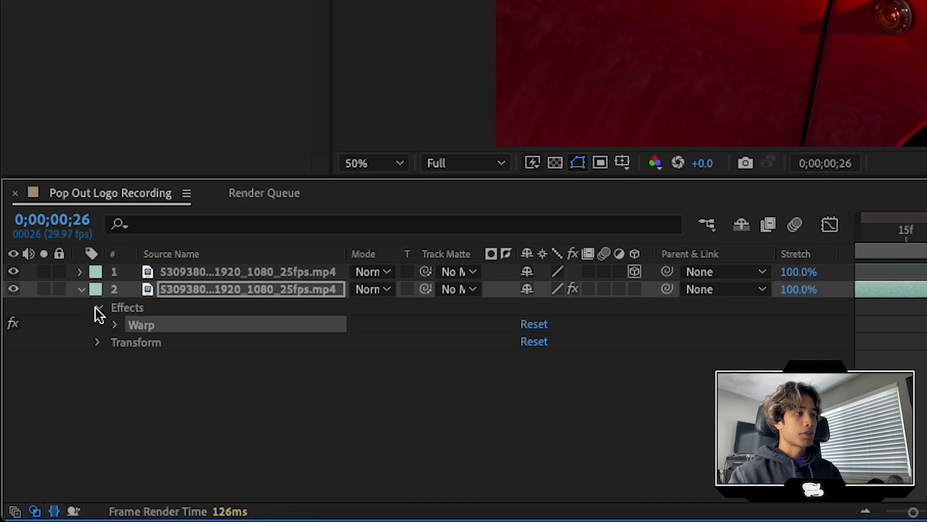
pyautogui.click(117, 328)
pyautogui.click(150, 376)
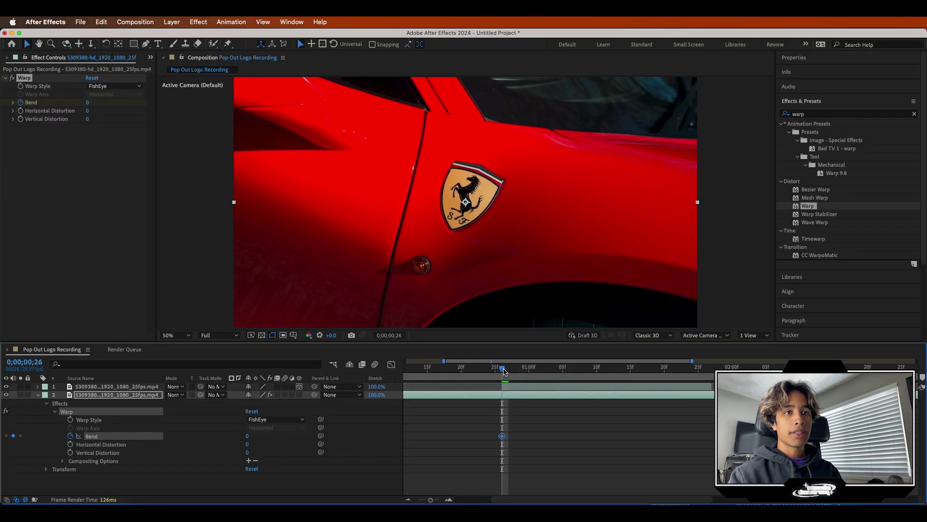
# - Set the Warp effect's Bend to -100 at 0;00;01;11
pyautogui.moveTo(503, 369); pyautogui.dragTo(583, 372)
pyautogui.moveTo(600, 372); pyautogui.dragTo(604, 372)
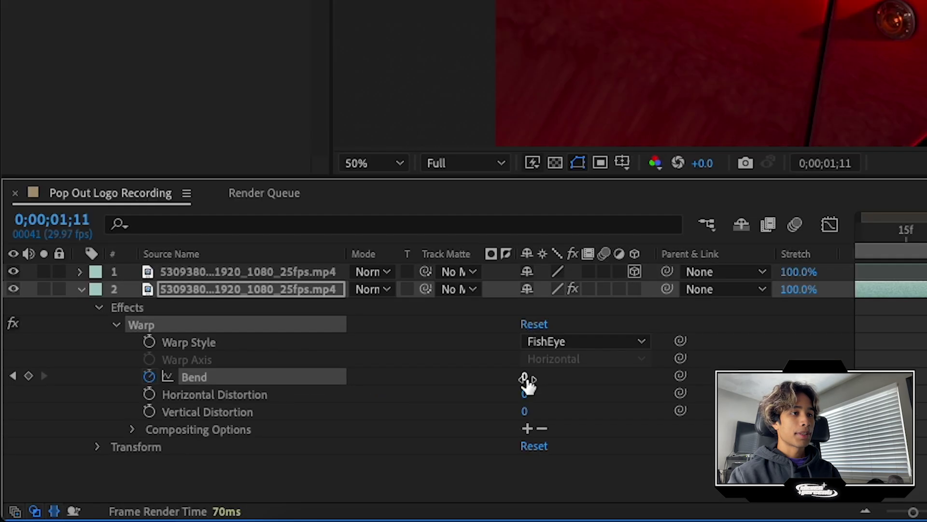
pyautogui.moveTo(248, 436); pyautogui.dragTo(193, 436)
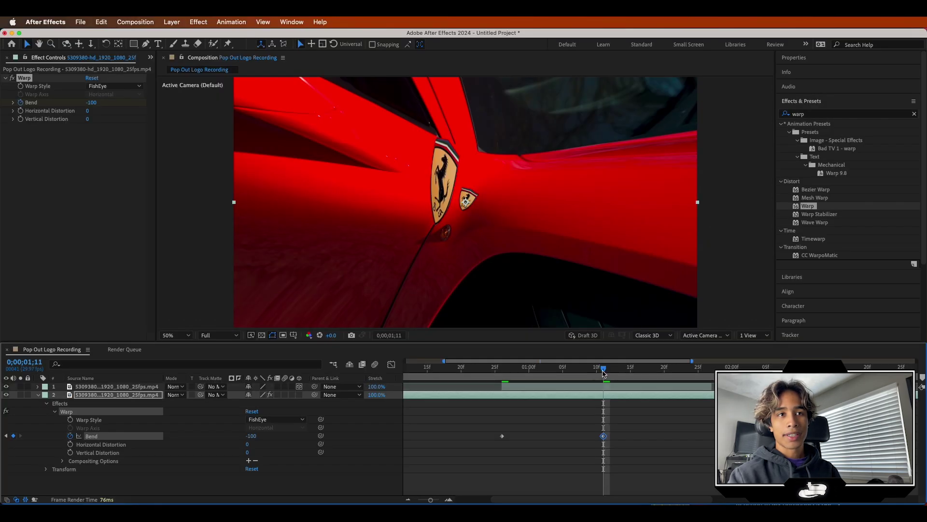
# - Copy the first Bend keyframe, with value 0, and paste it at 0;00;01;26
pyautogui.moveTo(603, 373); pyautogui.dragTo(710, 373)
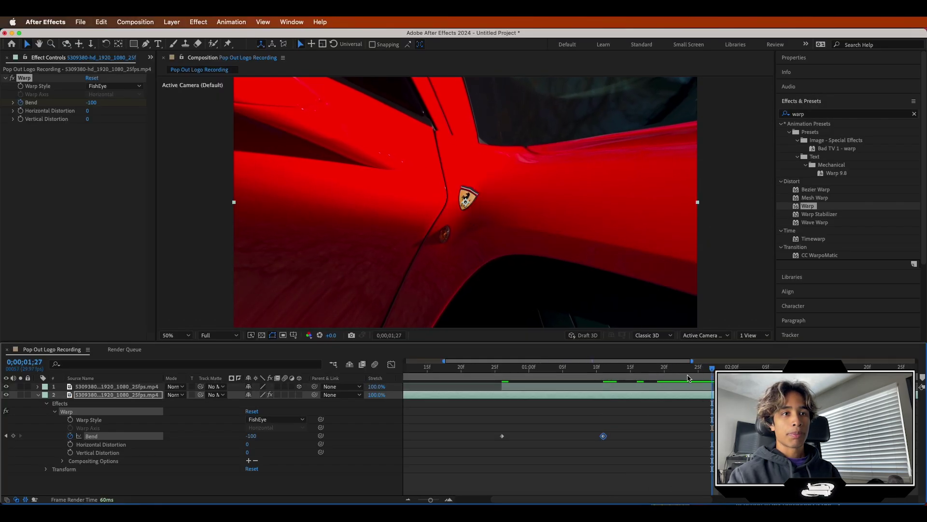
pyautogui.click(503, 436)
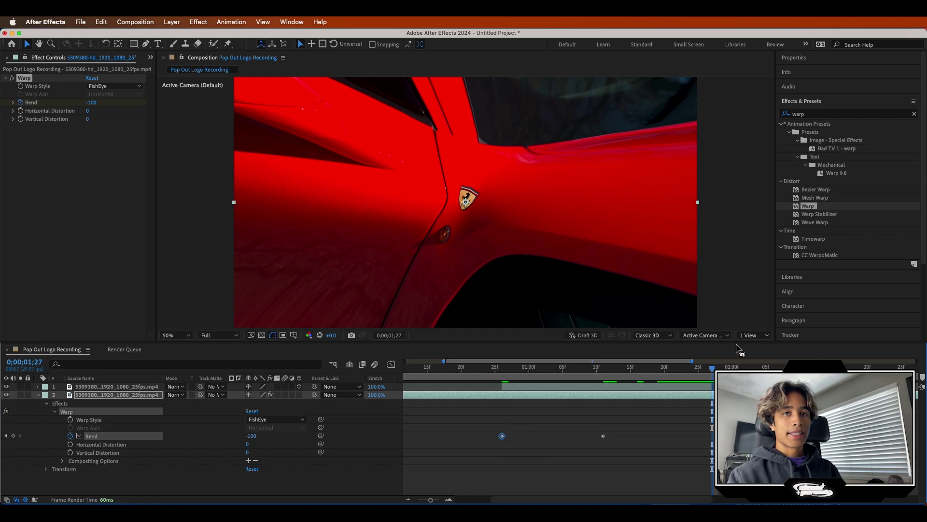
pyautogui.moveTo(713, 369); pyautogui.dragTo(707, 369)
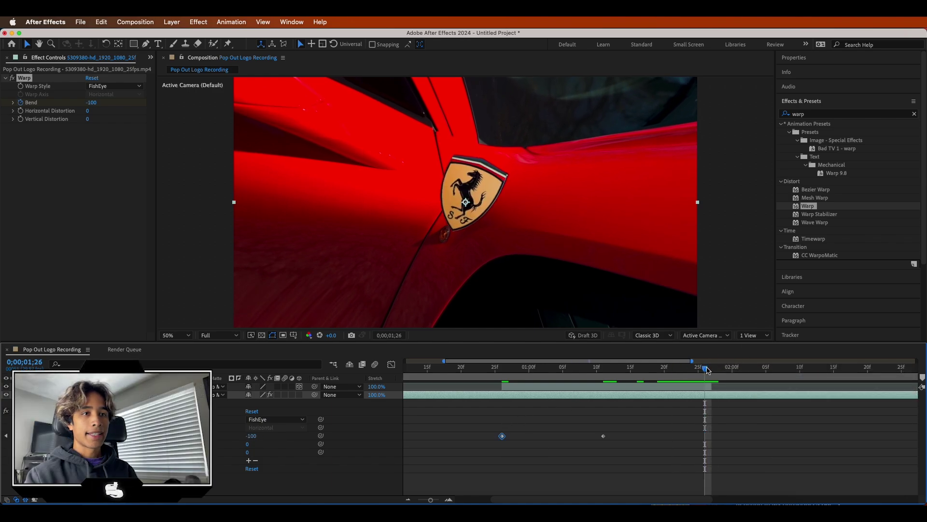
pyautogui.press('Return')
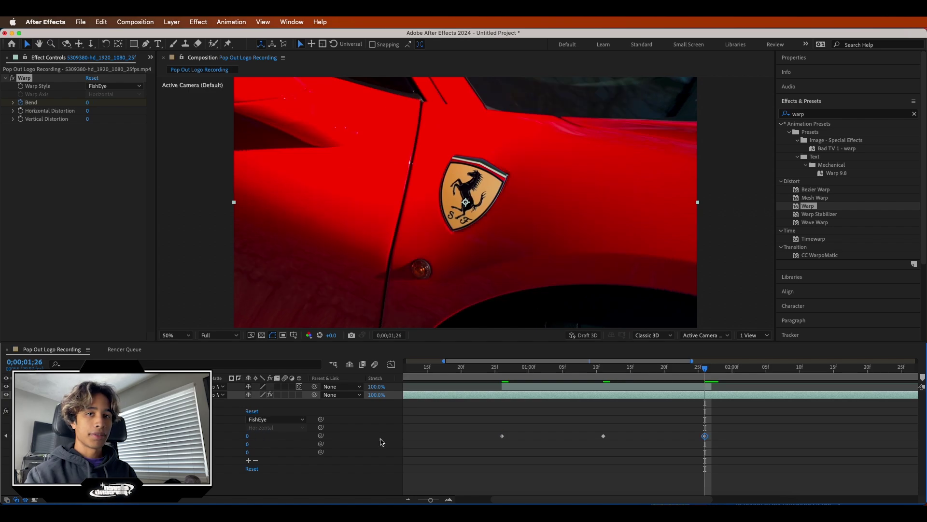
# - Apply Easy Ease to the middle Bend keyframe at 0;00;01;11
pyautogui.moveTo(702, 369)
pyautogui.mouseDown()
pyautogui.moveTo(531, 377)
pyautogui.moveTo(693, 379)
pyautogui.mouseUp()
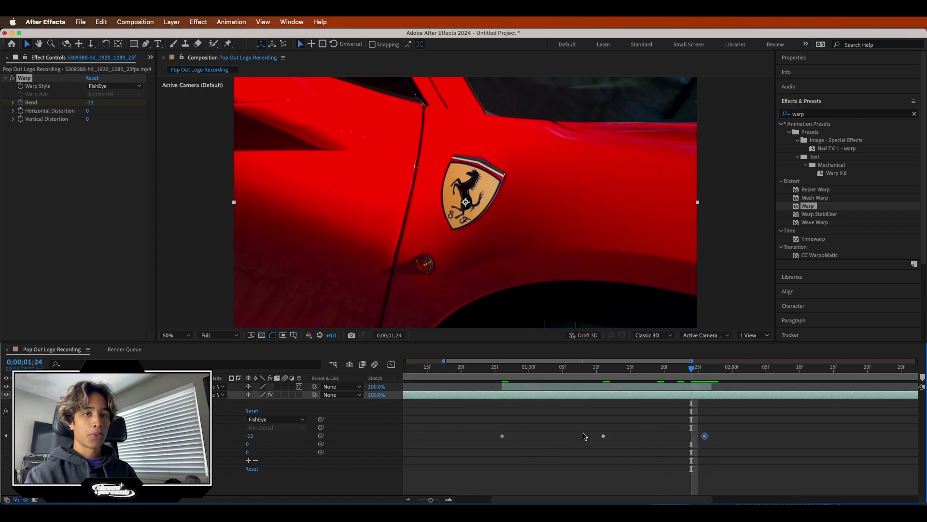
pyautogui.rightClick(604, 435)
pyautogui.moveTo(642, 494)
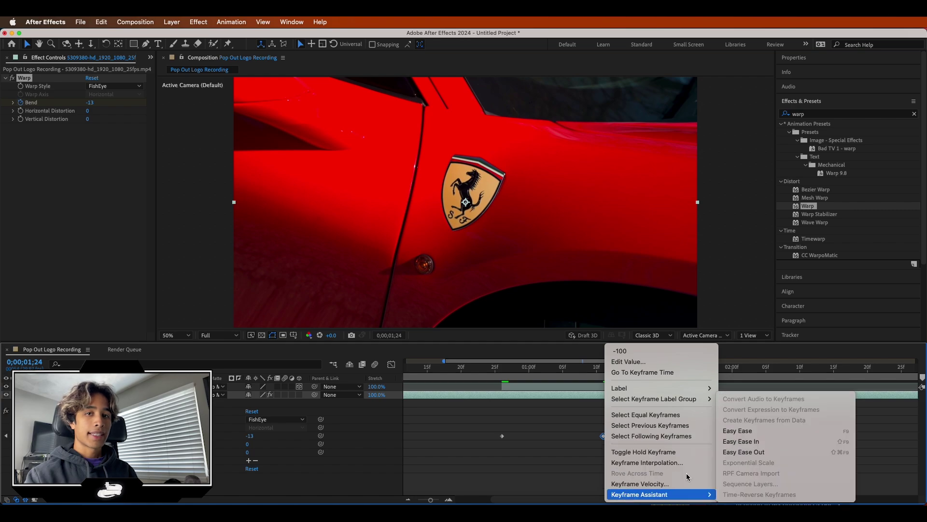
pyautogui.click(739, 431)
# - Apply Easy Ease In to the last Bend keyframe and Easy Ease Out to the first, and return to 0;00;00;26
pyautogui.rightClick(705, 437)
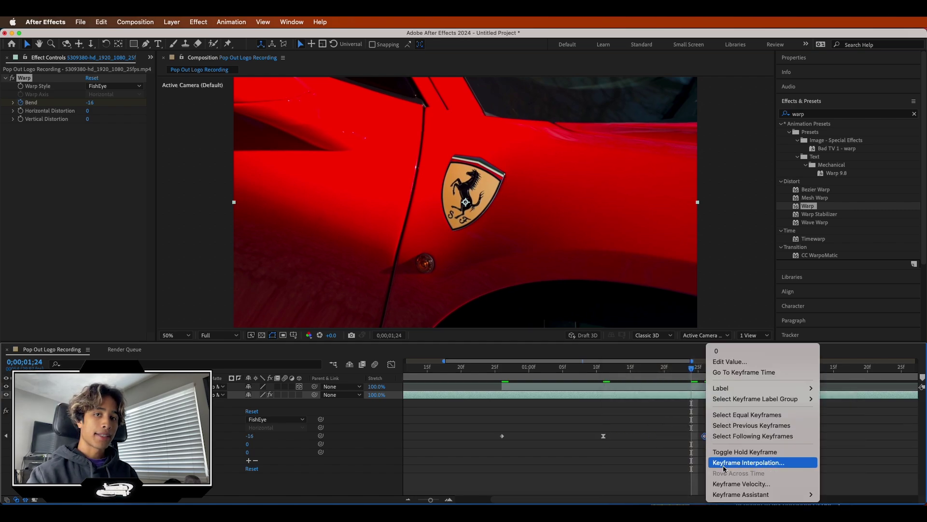
pyautogui.moveTo(744, 494)
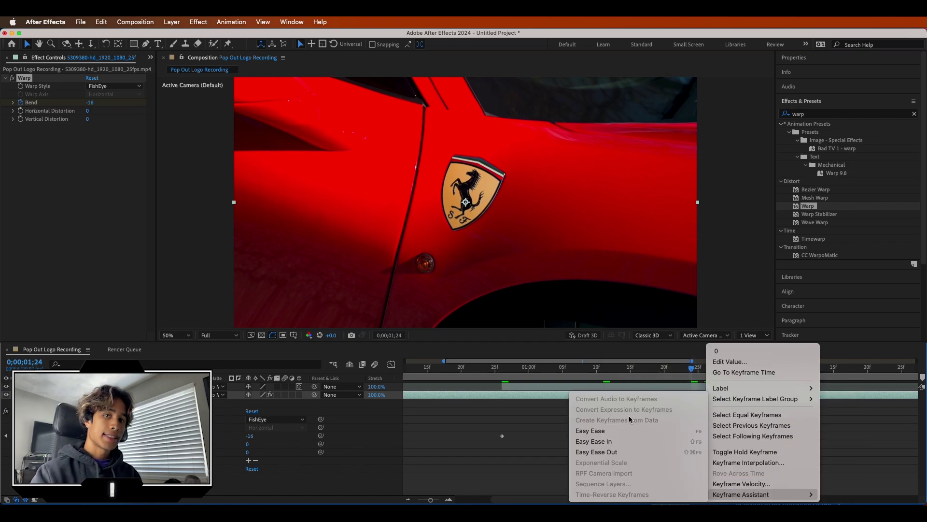
pyautogui.click(638, 440)
pyautogui.rightClick(501, 436)
pyautogui.moveTo(560, 494)
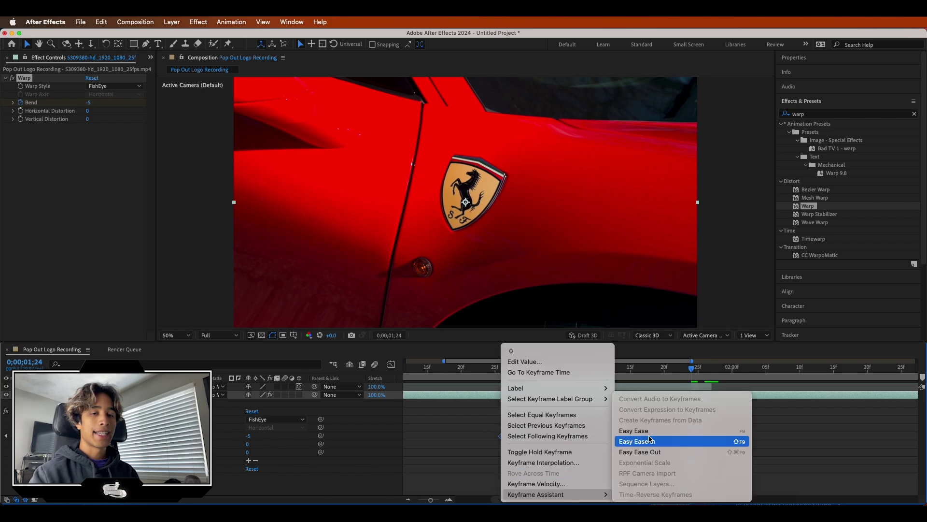
pyautogui.click(638, 441)
pyautogui.press('j')
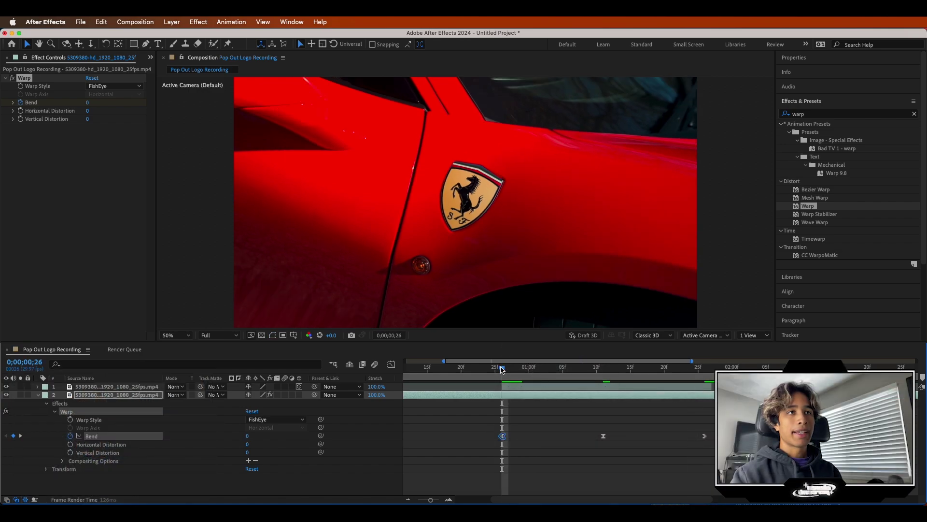
# - Shift the three Bend keyframes earlier so the first sits at 0;00;00;15, and play back the new timing
pyautogui.press('space')
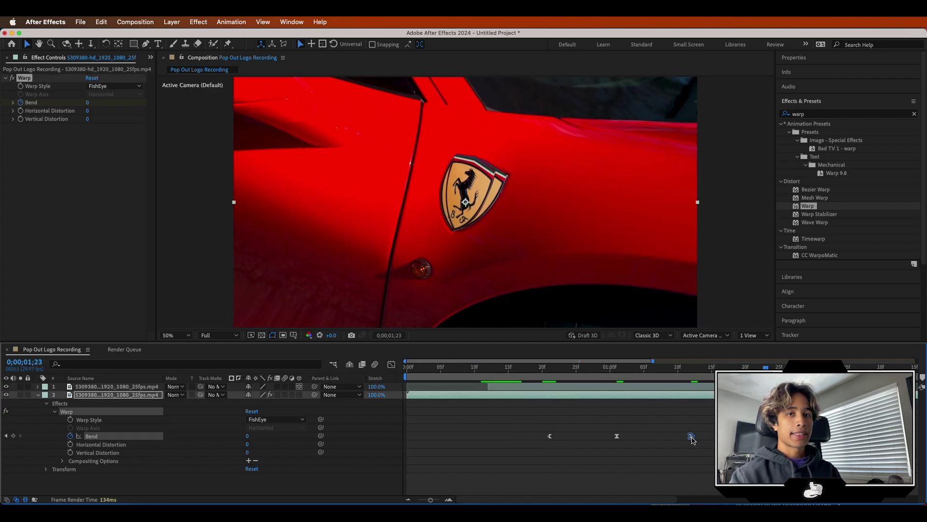
pyautogui.moveTo(705, 428); pyautogui.dragTo(509, 438)
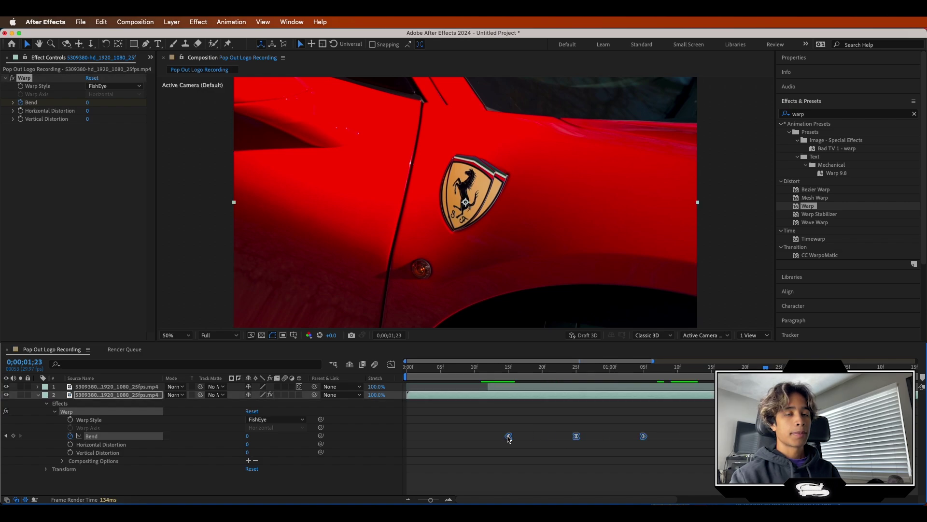
pyautogui.click(468, 371)
pyautogui.press('space')
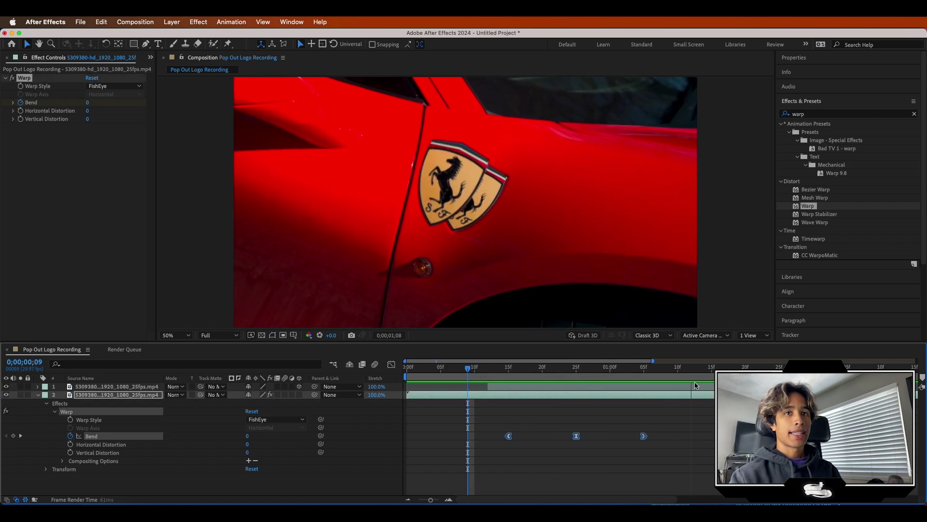
pyautogui.press('space')
pyautogui.press('space')
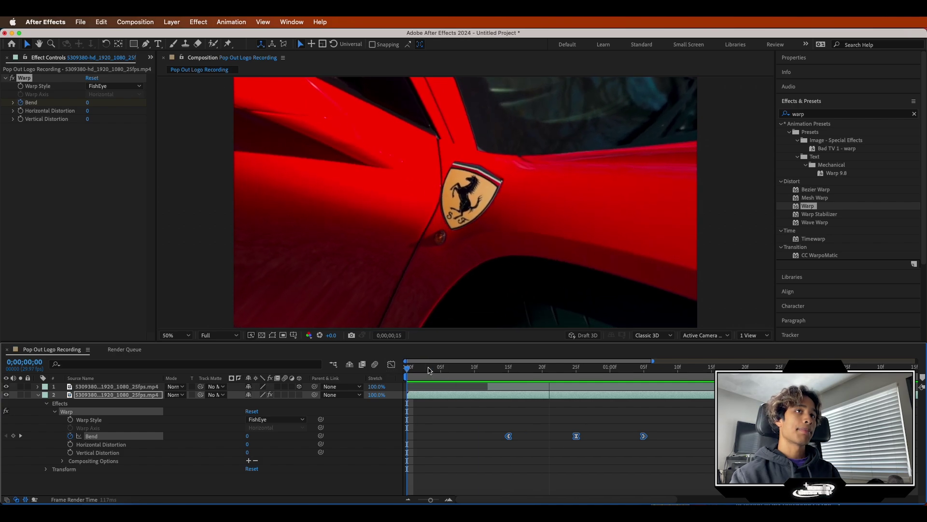
pyautogui.press('space')
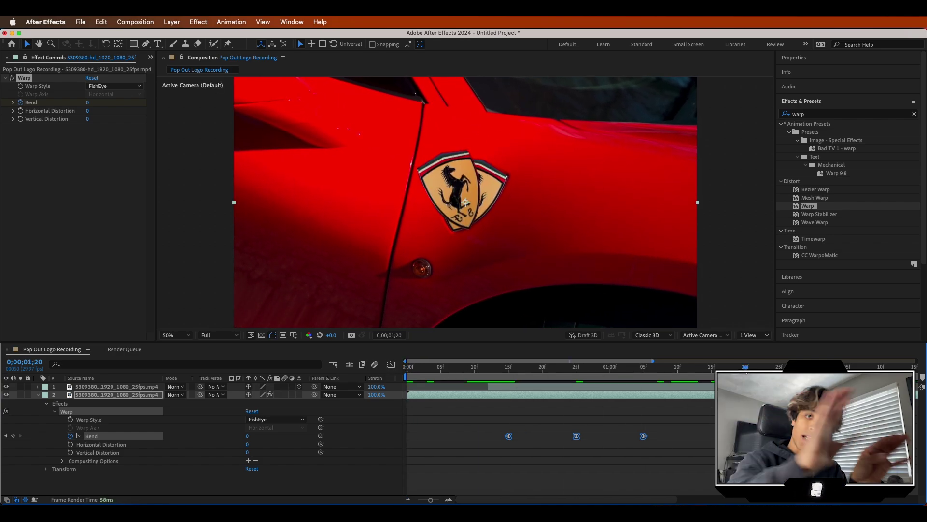
# - Create a 1920 x 1080 white solid above the masked badge layer, with the current time at 0;00;00;13
pyautogui.moveTo(746, 367); pyautogui.dragTo(547, 385)
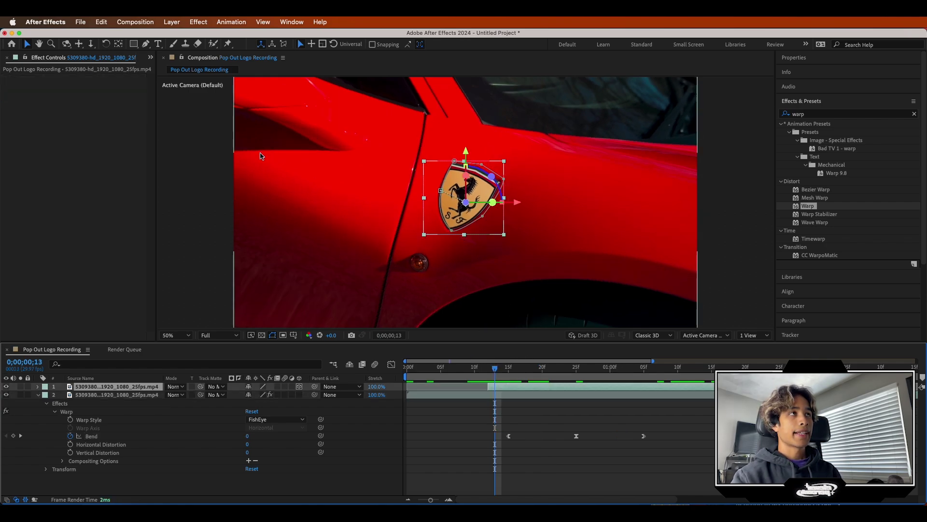
pyautogui.click(172, 23)
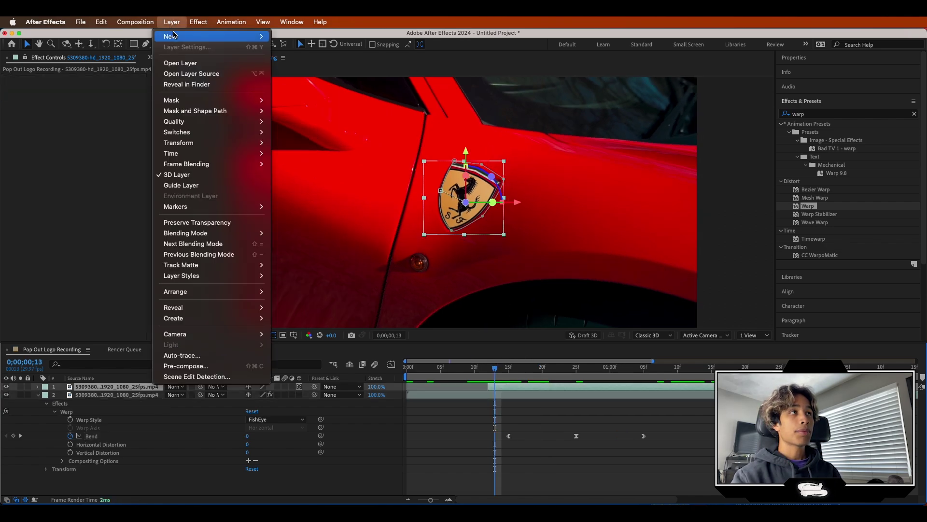
pyautogui.moveTo(174, 36)
pyautogui.click(290, 47)
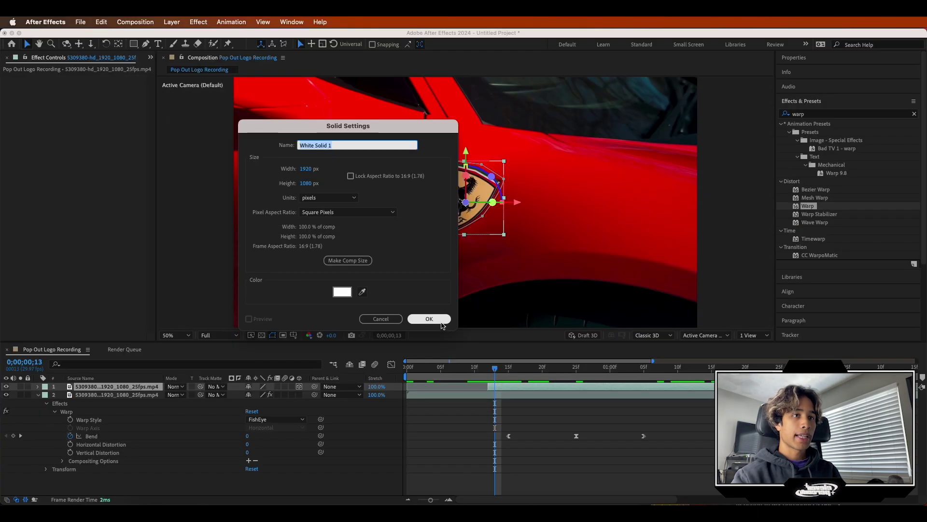
pyautogui.click(542, 441)
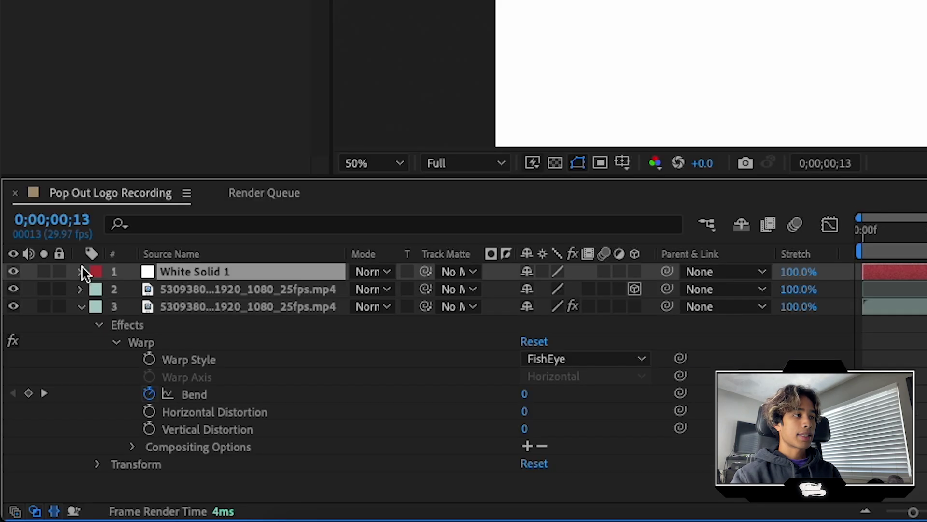
# - Lower the white solid's Opacity to 70%
pyautogui.click(37, 386)
pyautogui.click(46, 395)
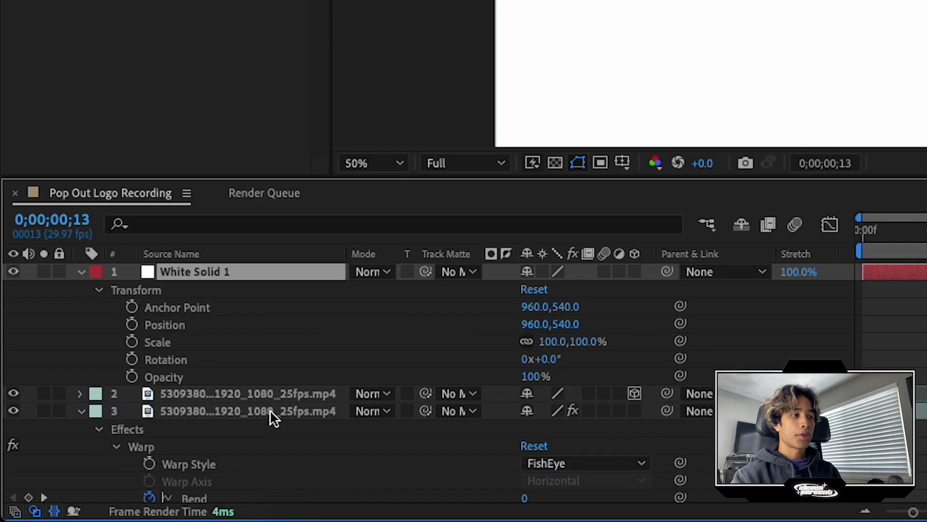
pyautogui.moveTo(535, 376); pyautogui.dragTo(522, 376)
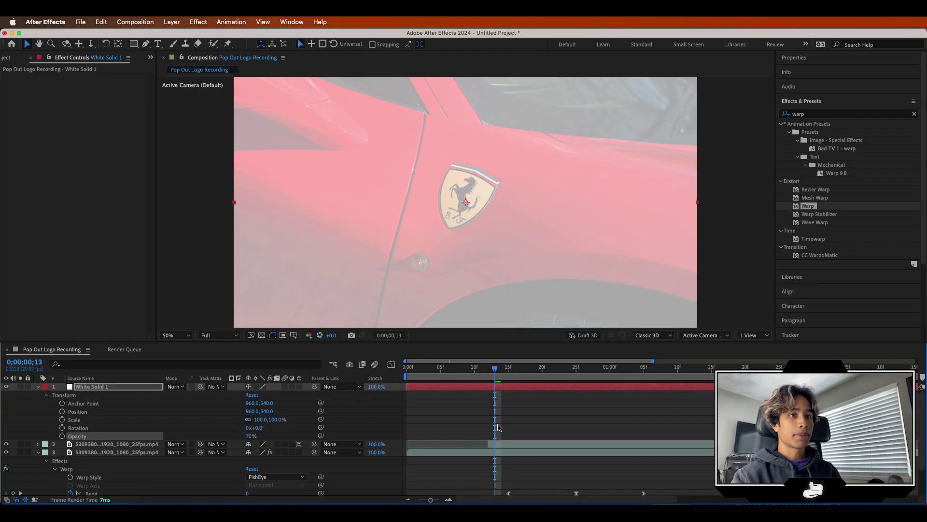
# - Draw a closed Pen tool mask on the white solid along the badge's outline, and reveal the mask's properties
pyautogui.click(145, 44)
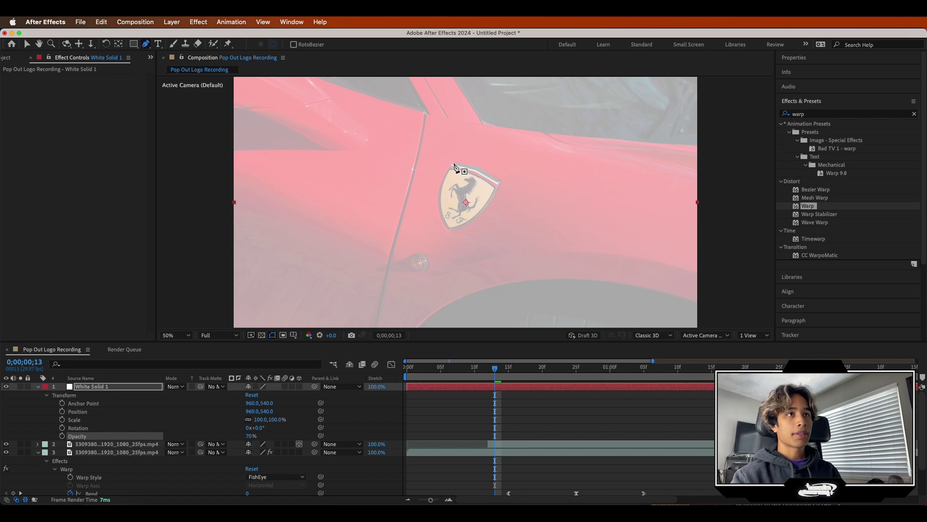
pyautogui.click(452, 161)
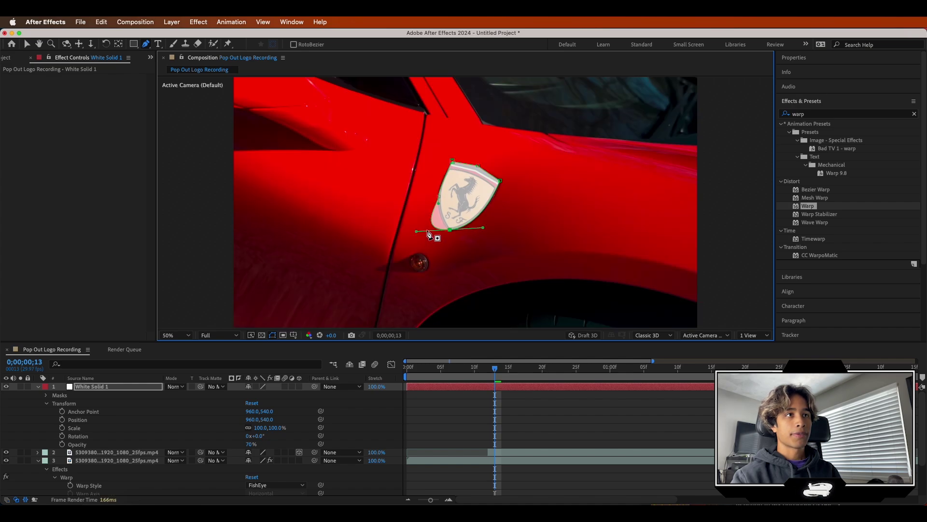
pyautogui.click(46, 395)
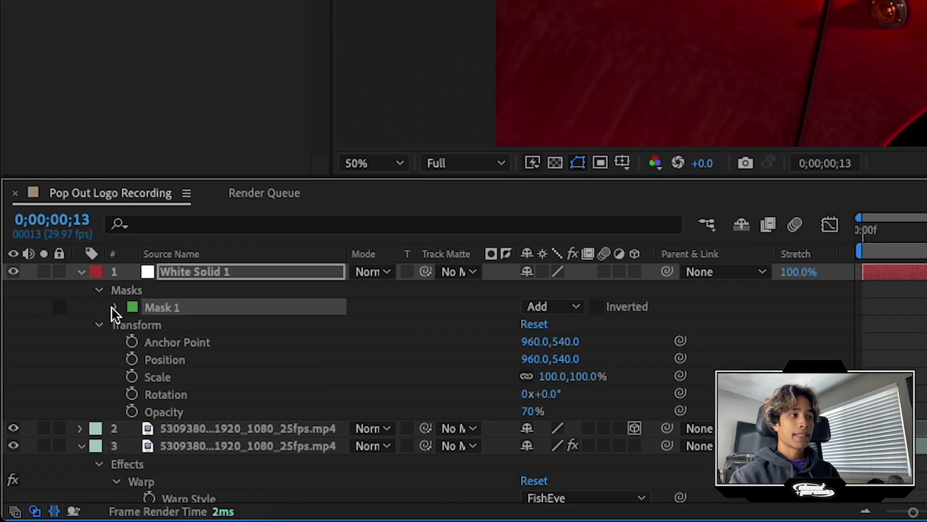
pyautogui.click(114, 308)
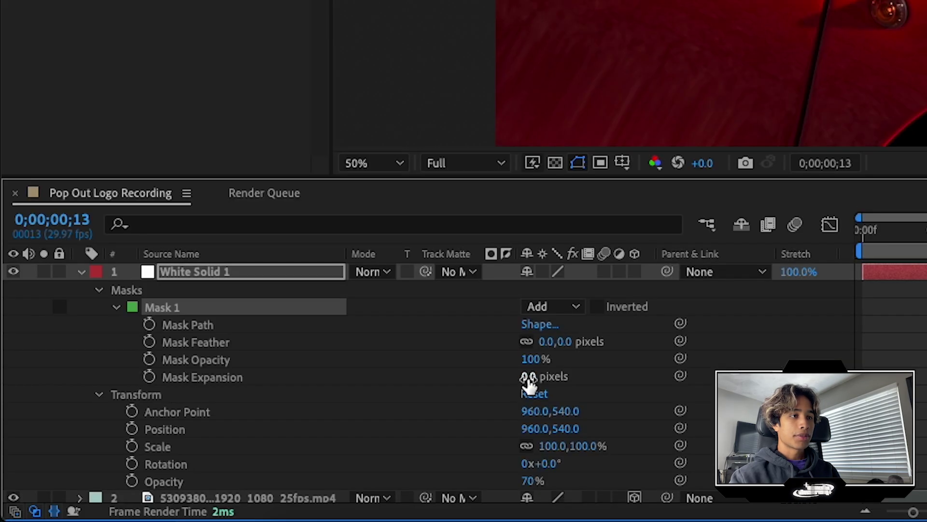
# - Try growing and shrinking Mask 1 with Mask Expansion, and undo the change
pyautogui.moveTo(529, 379); pyautogui.dragTo(508, 376)
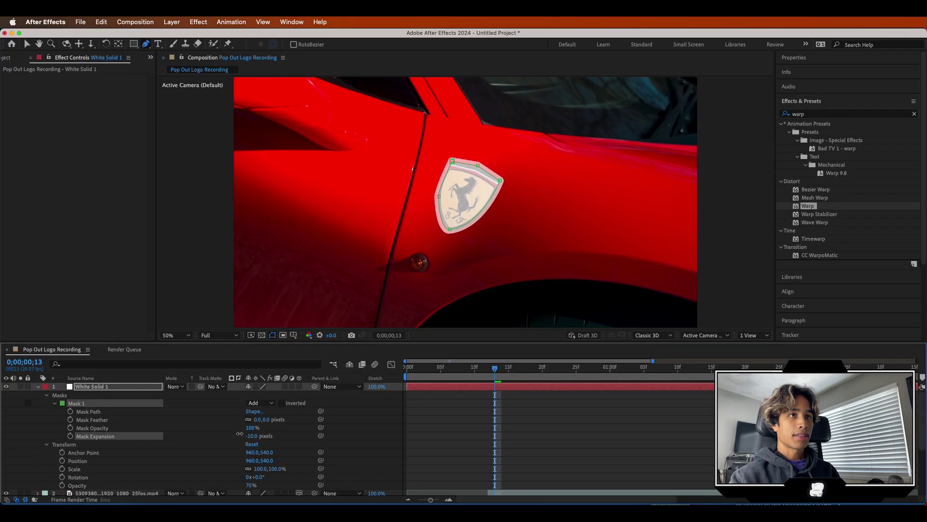
pyautogui.moveTo(239, 434); pyautogui.dragTo(243, 434)
pyautogui.press('super+z')
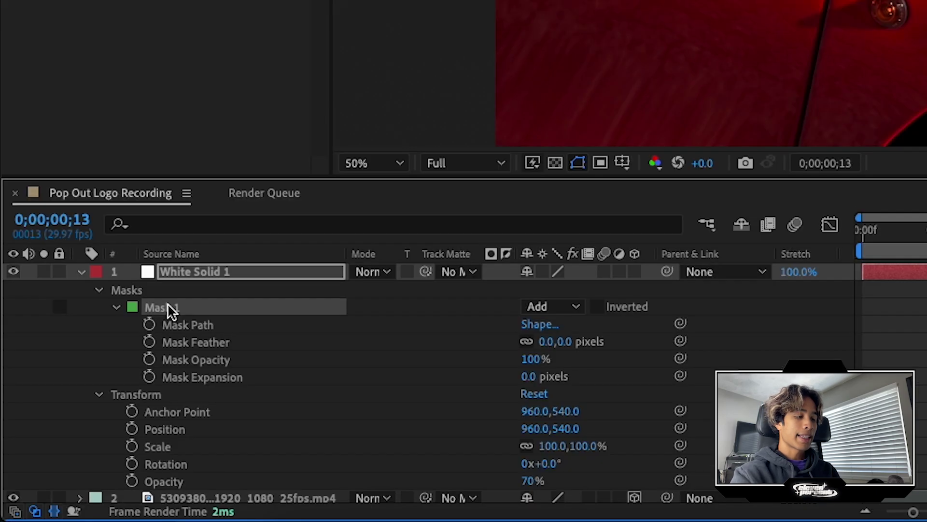
# - Duplicate Mask 1 on the white solid and set the copy's mode to Intersect with Inverted enabled
pyautogui.press('super+d')
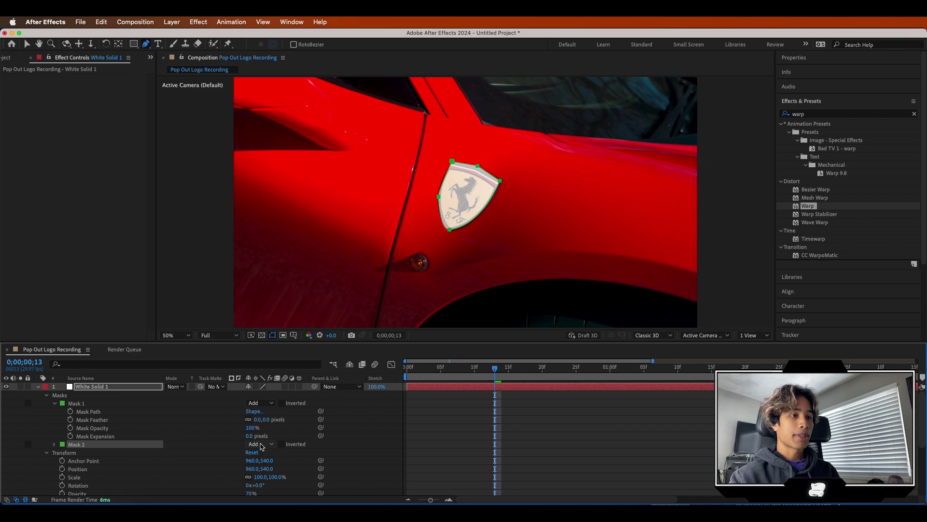
pyautogui.click(261, 445)
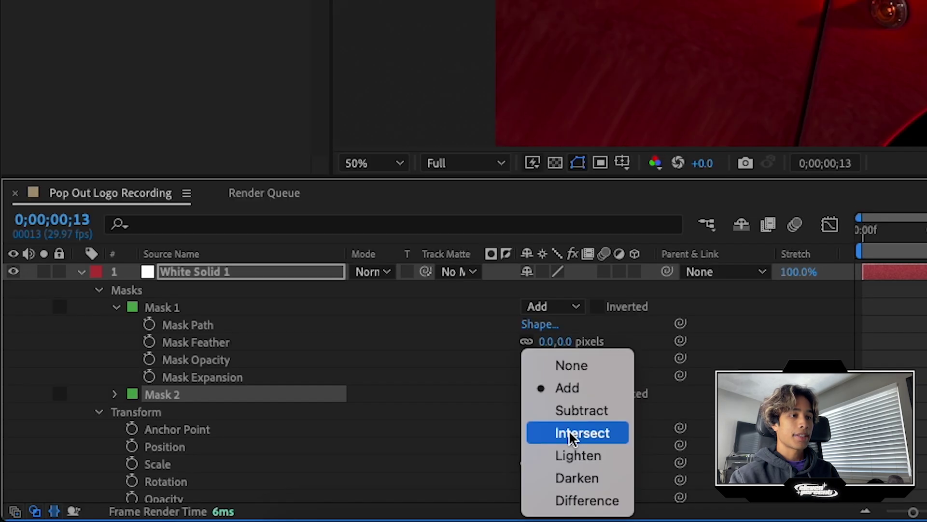
pyautogui.click(572, 433)
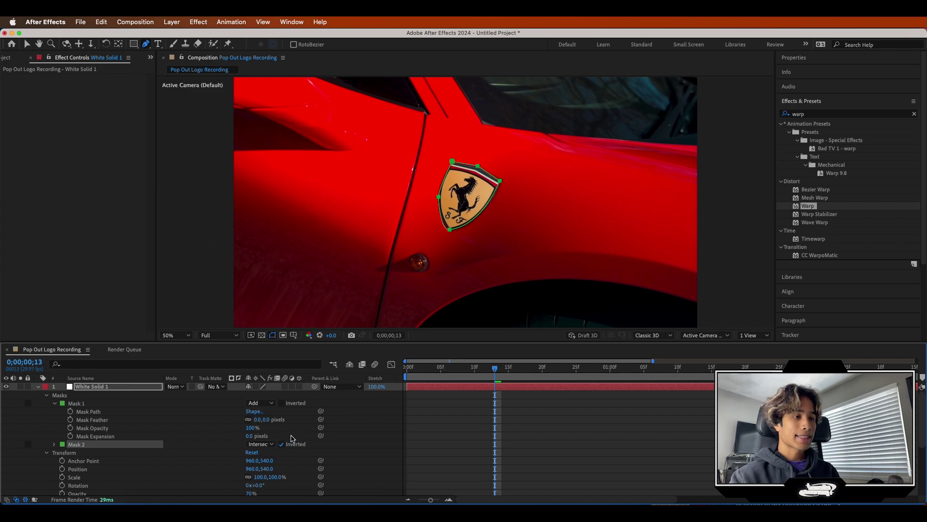
# - Set Mask 2's Mask Expansion to -40 pixels, and start keyframing Mask Expansion on both masks at 0;00;00;13
pyautogui.scroll(-1, 296, 467)
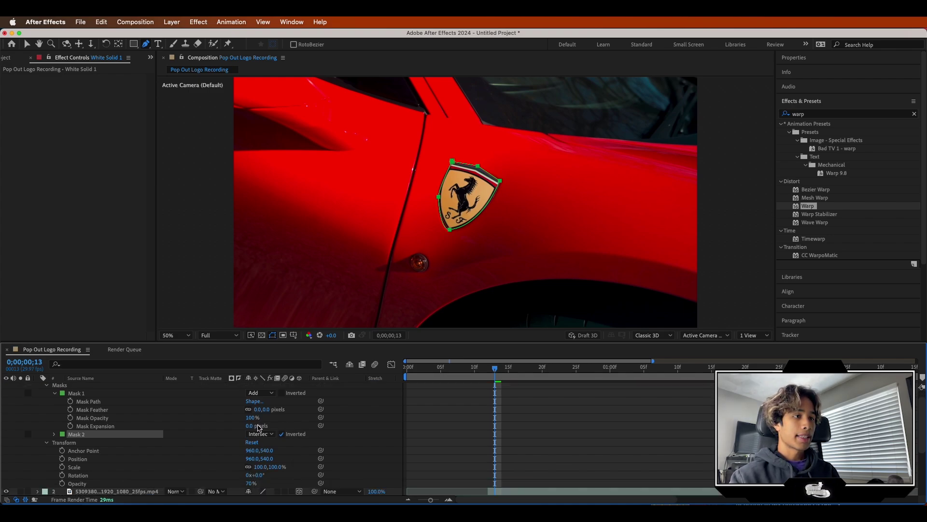
pyautogui.scroll(-3, 263, 481)
pyautogui.click(54, 412)
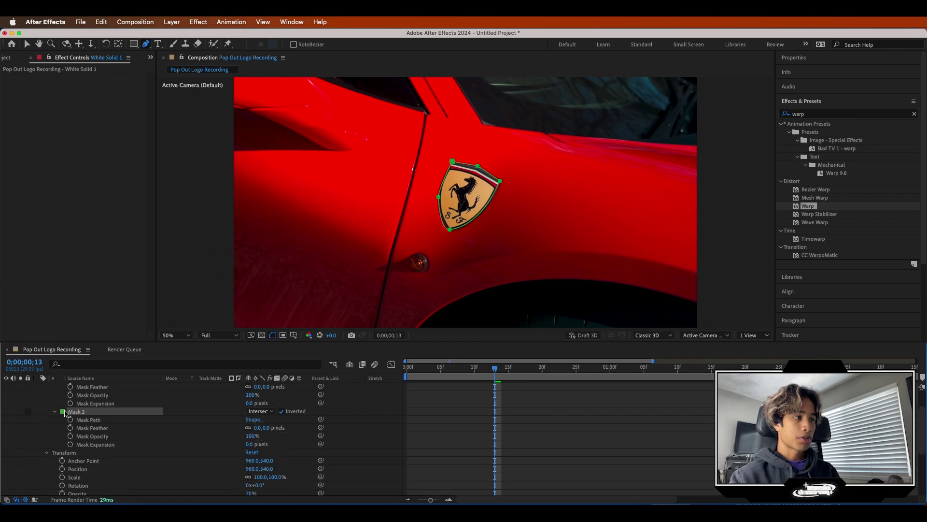
pyautogui.moveTo(248, 446)
pyautogui.mouseDown()
pyautogui.moveTo(231, 446)
pyautogui.moveTo(252, 448)
pyautogui.mouseUp()
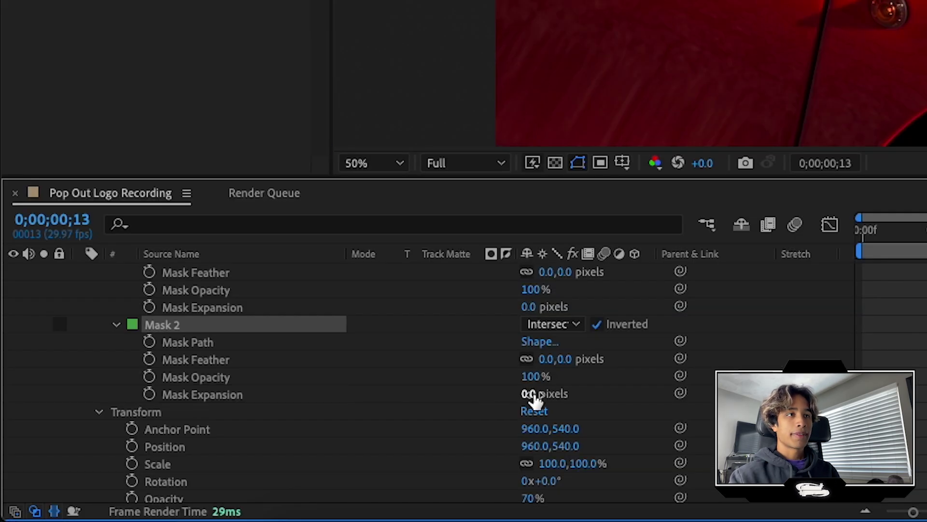
pyautogui.moveTo(536, 401); pyautogui.dragTo(510, 397)
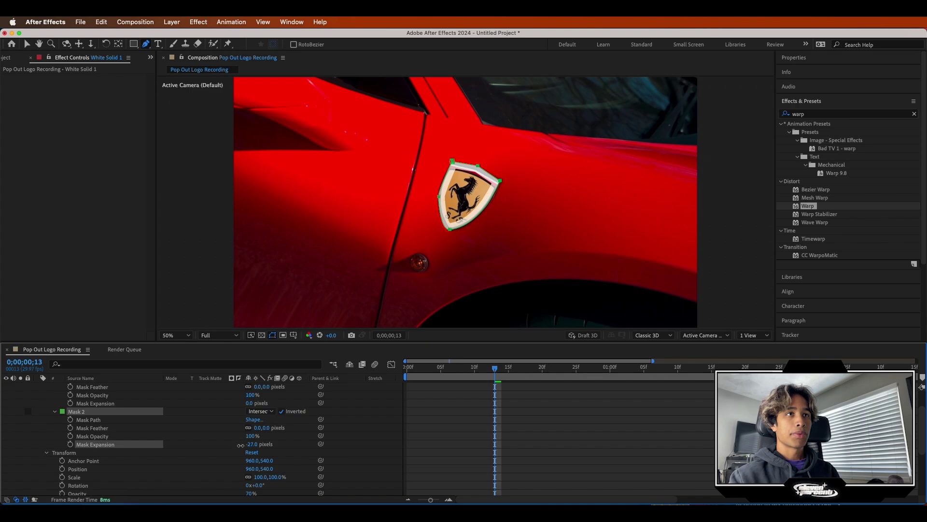
pyautogui.moveTo(239, 446); pyautogui.dragTo(234, 445)
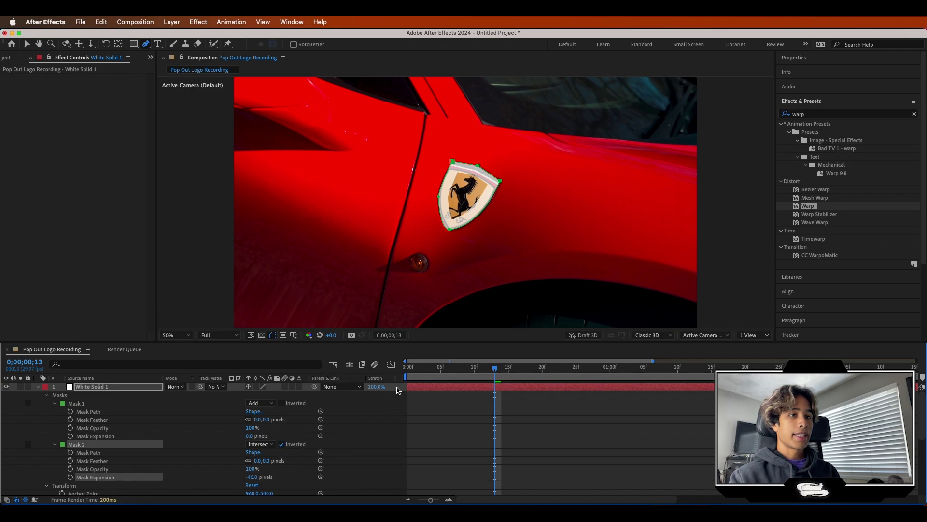
pyautogui.click(71, 477)
pyautogui.click(72, 436)
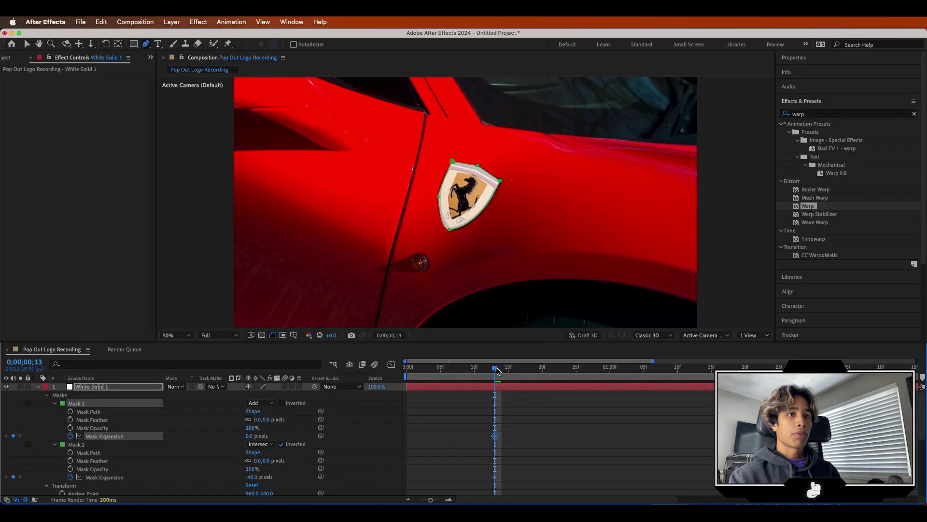
# - At 0;00;01;21, set Mask Expansion to 1266 pixels on Mask 1 and 1040 pixels on Mask 2
pyautogui.moveTo(494, 368); pyautogui.dragTo(754, 366)
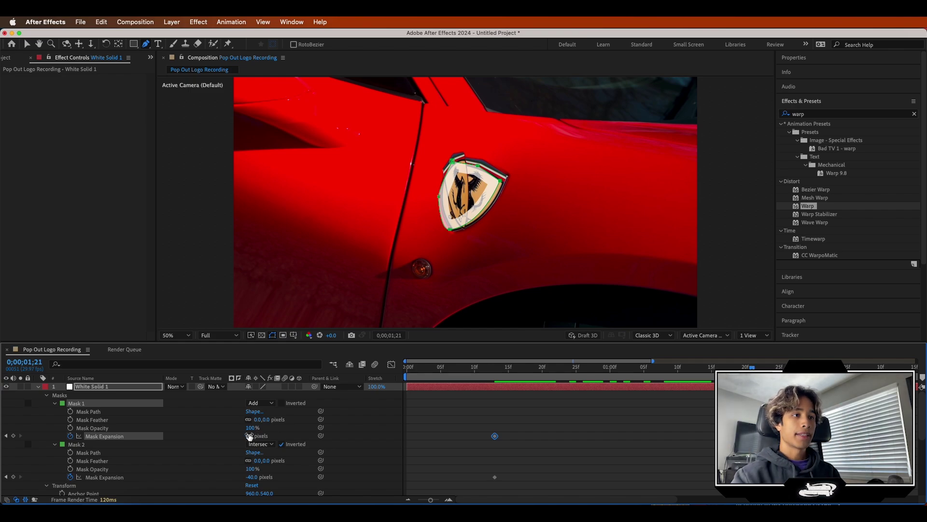
pyautogui.moveTo(249, 435); pyautogui.dragTo(519, 407)
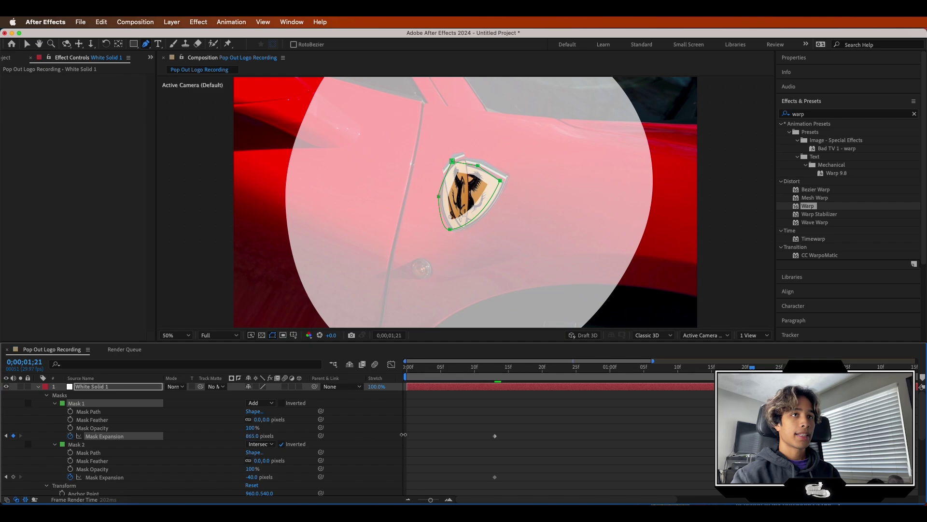
pyautogui.moveTo(361, 434); pyautogui.dragTo(509, 436)
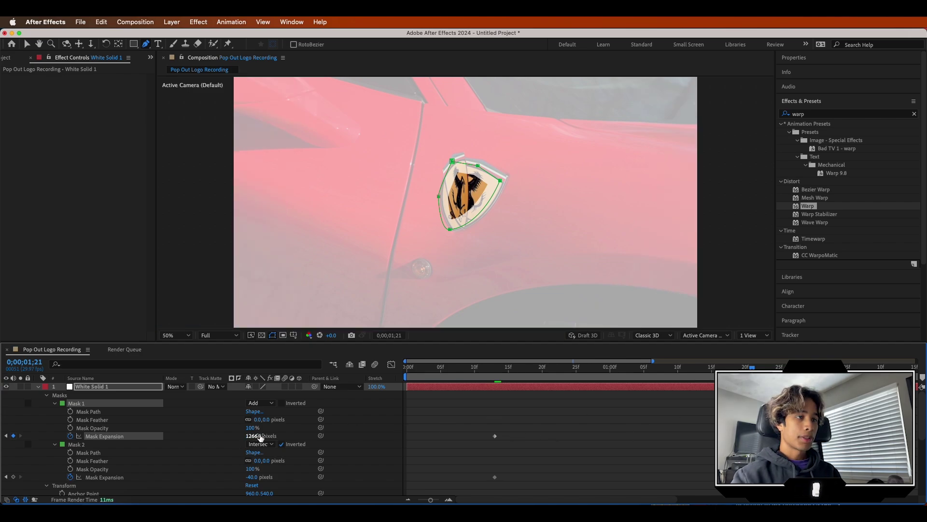
pyautogui.moveTo(254, 478); pyautogui.dragTo(516, 462)
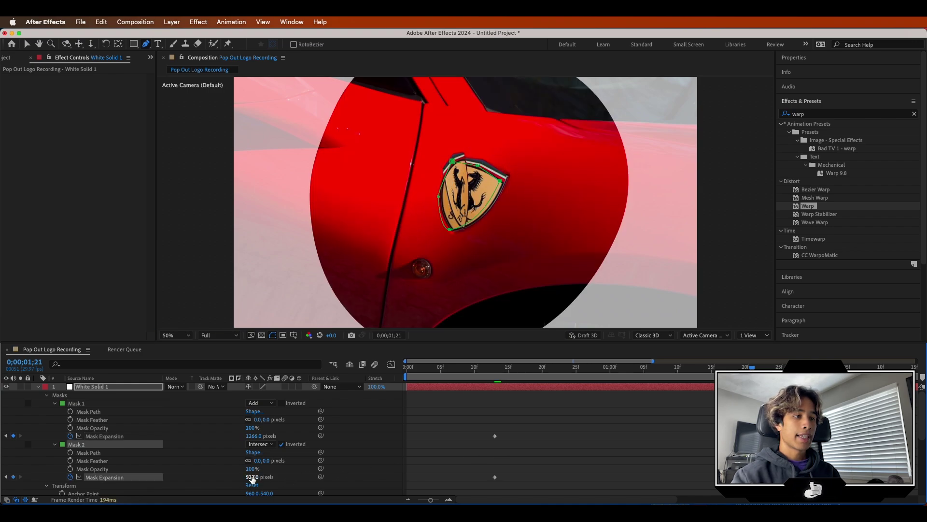
pyautogui.moveTo(252, 479); pyautogui.dragTo(418, 476)
pyautogui.moveTo(251, 476); pyautogui.dragTo(329, 476)
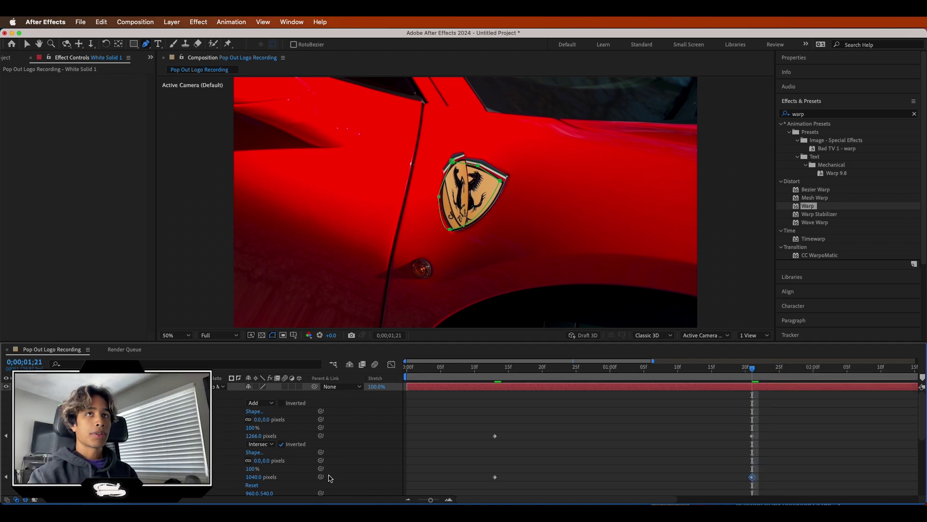
# - Preview the expanding ring, and set Mask 2's Mask Expansion at 0;00;00;13 to -20 pixels
pyautogui.moveTo(642, 376); pyautogui.dragTo(498, 379)
pyautogui.press('space')
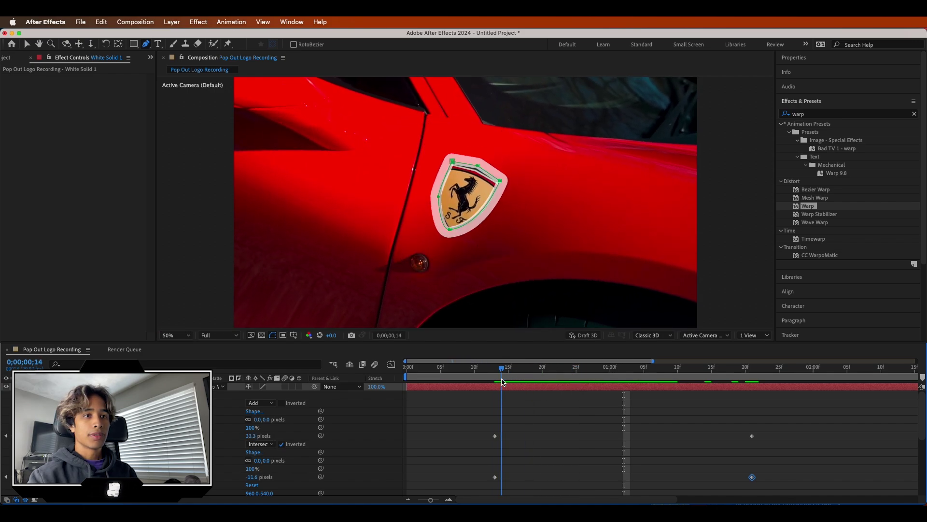
pyautogui.moveTo(650, 372); pyautogui.dragTo(495, 377)
pyautogui.press('space')
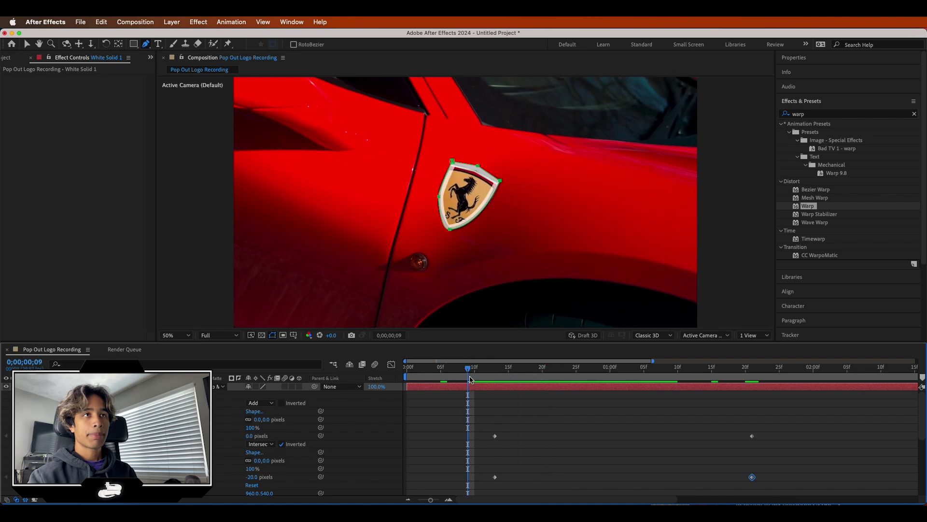
pyautogui.press('space')
# - Move the ending Mask Expansion keyframes of both masks earlier, to 0;00;01;04, checking the ring's speed in playback
pyautogui.moveTo(736, 426); pyautogui.dragTo(672, 478)
pyautogui.moveTo(588, 369); pyautogui.dragTo(482, 369)
pyautogui.press('space')
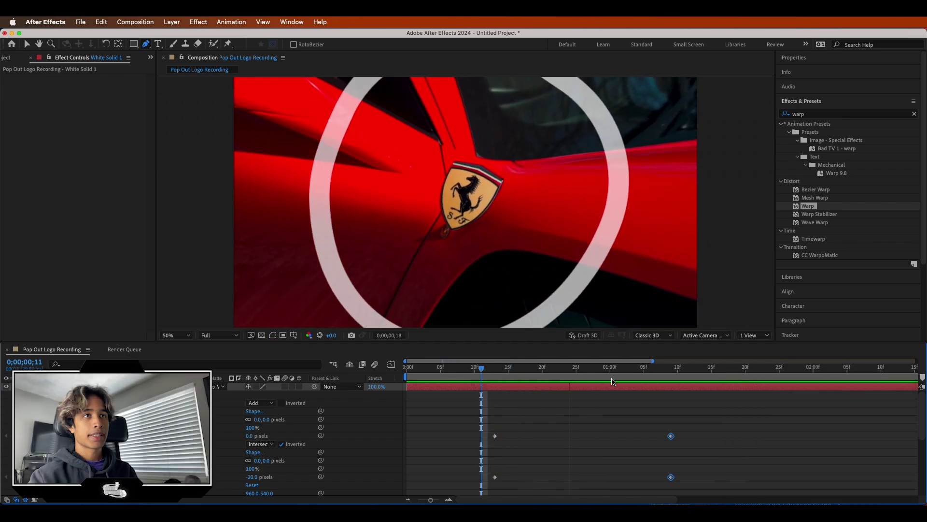
pyautogui.press('space')
pyautogui.moveTo(671, 436); pyautogui.dragTo(639, 436)
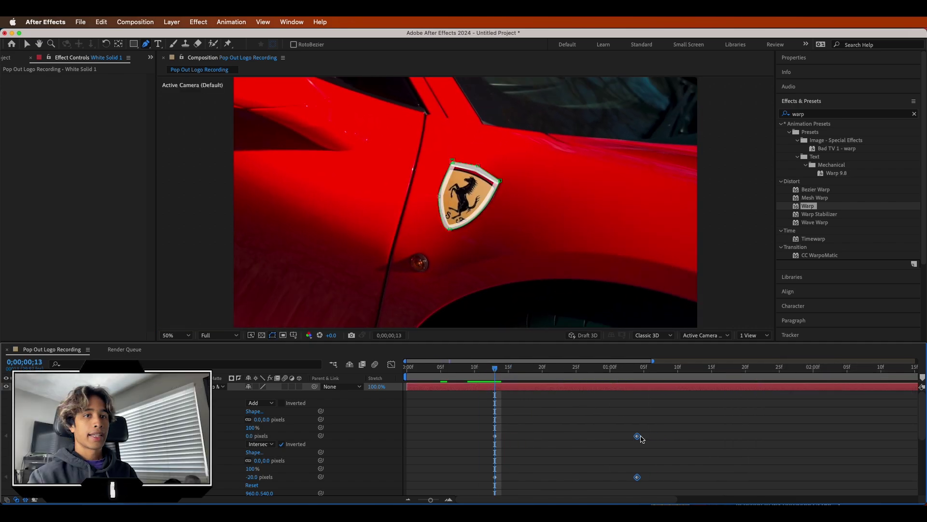
# - Apply Easy Ease In to the ending Mask Expansion keyframes of both masks, and scrub through the ring's expansion to check it
pyautogui.press('space')
pyautogui.press('space')
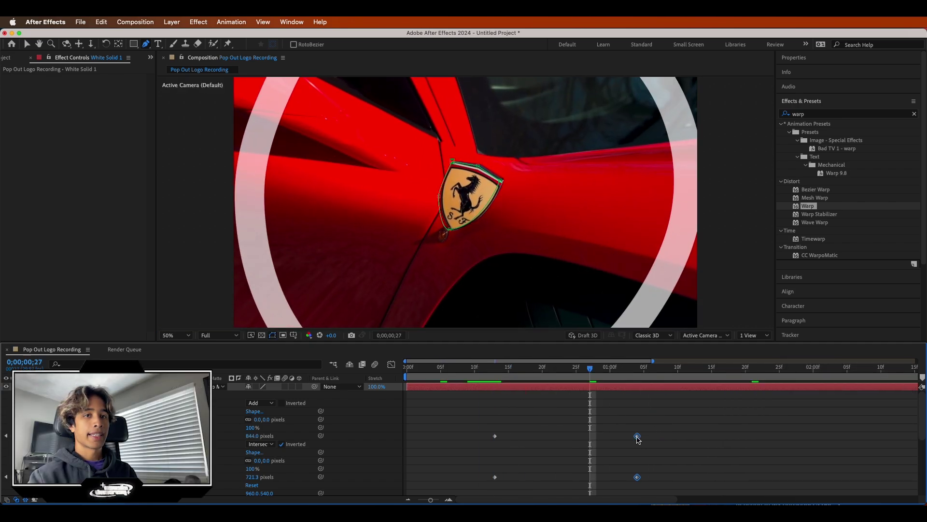
pyautogui.rightClick(637, 437)
pyautogui.moveTo(671, 494)
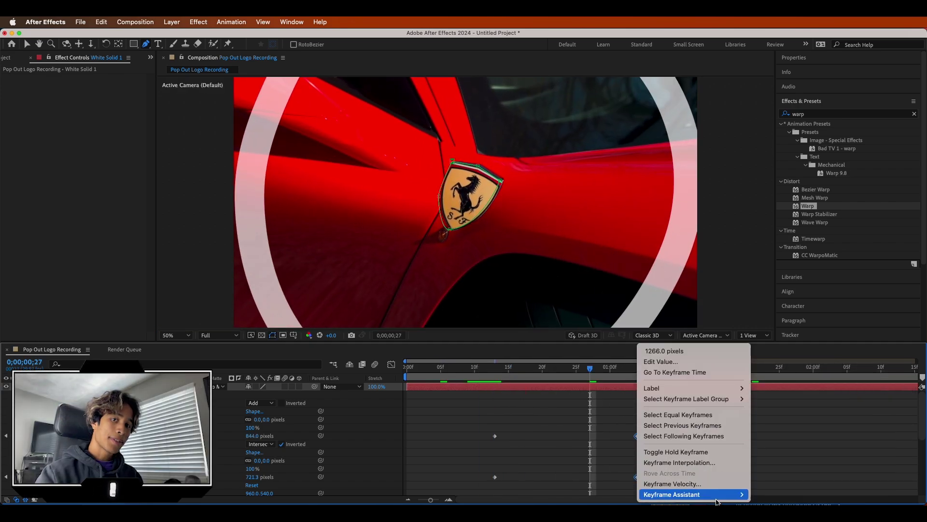
pyautogui.click(776, 441)
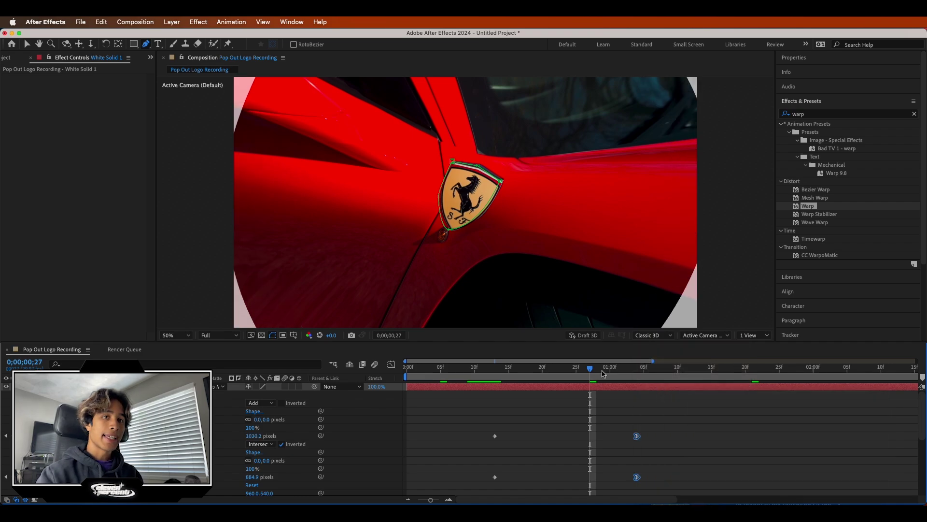
pyautogui.click(488, 367)
pyautogui.click(563, 367)
pyautogui.moveTo(669, 411); pyautogui.dragTo(454, 488)
pyautogui.moveTo(563, 367); pyautogui.dragTo(488, 370)
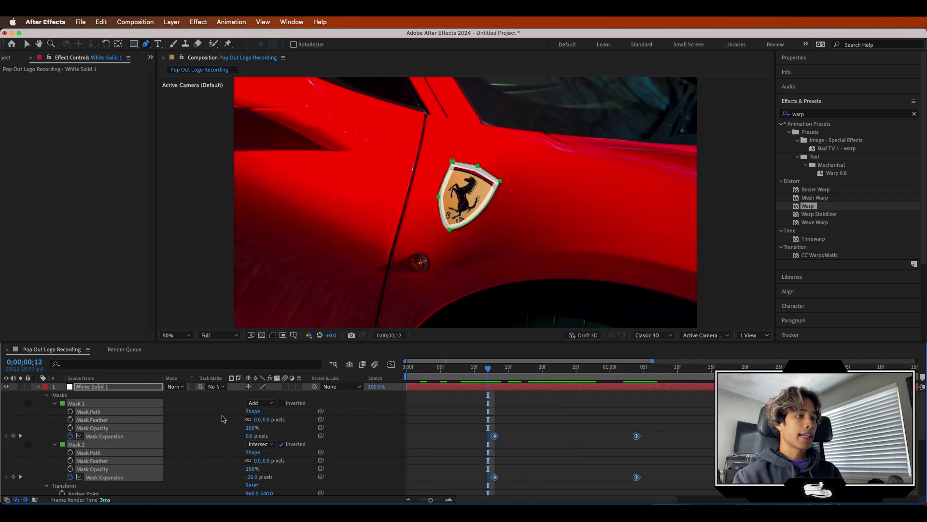
# - Set Mask Feather to 39 pixels on Mask 1 and 62 pixels on Mask 2 to soften the ring's edges
pyautogui.click(224, 418)
pyautogui.press('space')
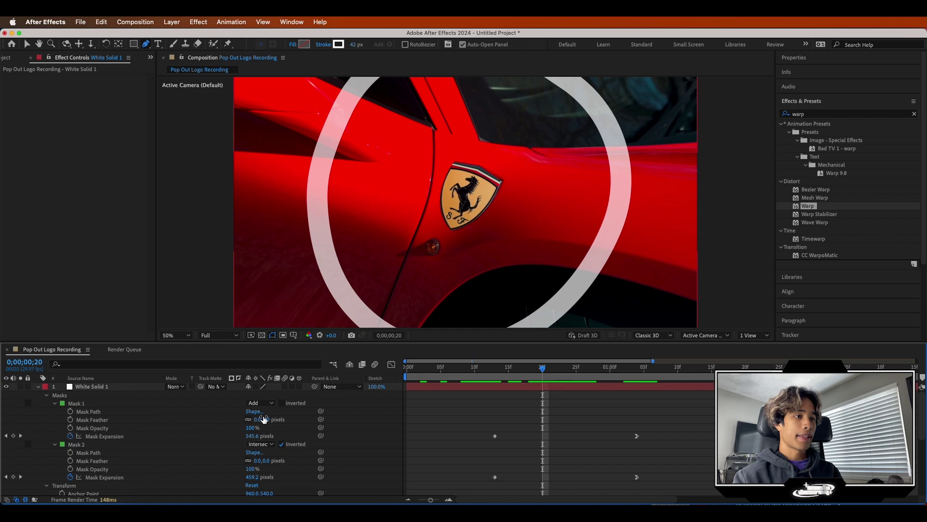
pyautogui.moveTo(275, 420); pyautogui.dragTo(263, 445)
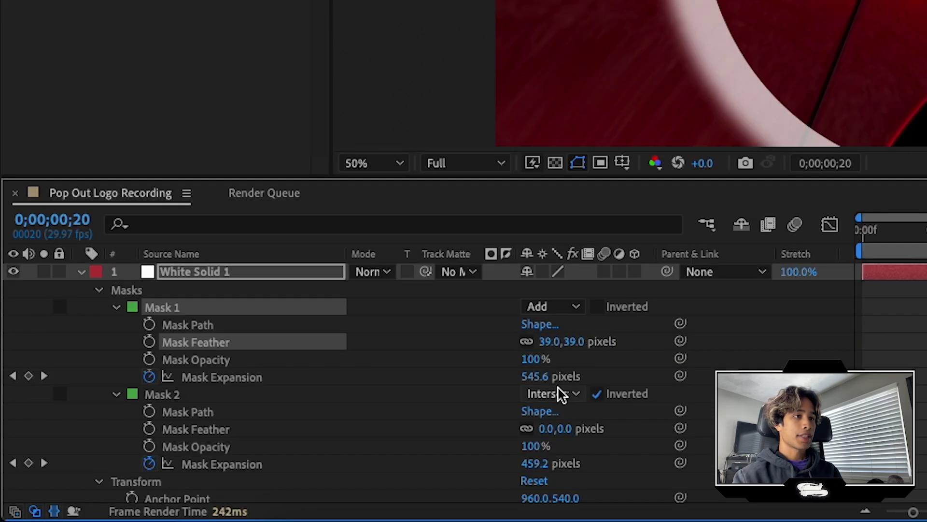
pyautogui.moveTo(556, 428); pyautogui.dragTo(618, 427)
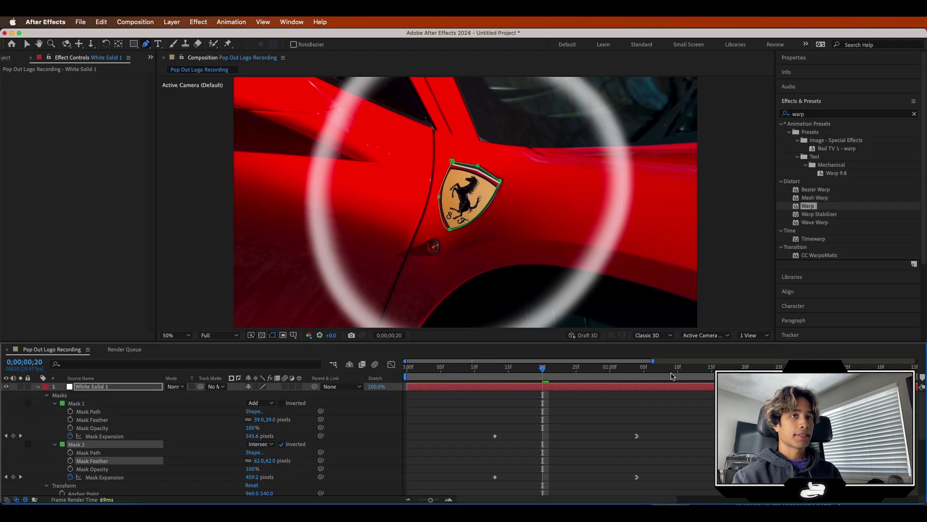
# - Keyframe White Solid 1's Opacity at 70% at 0;00;00;12 and at 0% at 0;00;00;00
pyautogui.moveTo(540, 369); pyautogui.dragTo(488, 368)
pyautogui.scroll(-3, 106, 444)
pyautogui.scroll(-3, 106, 444)
pyautogui.click(61, 434)
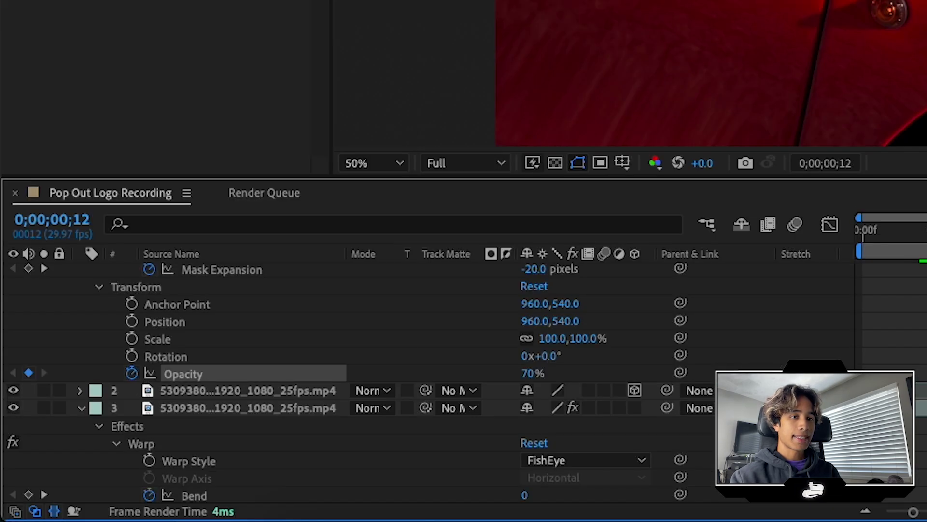
pyautogui.scroll(2, 425, 381)
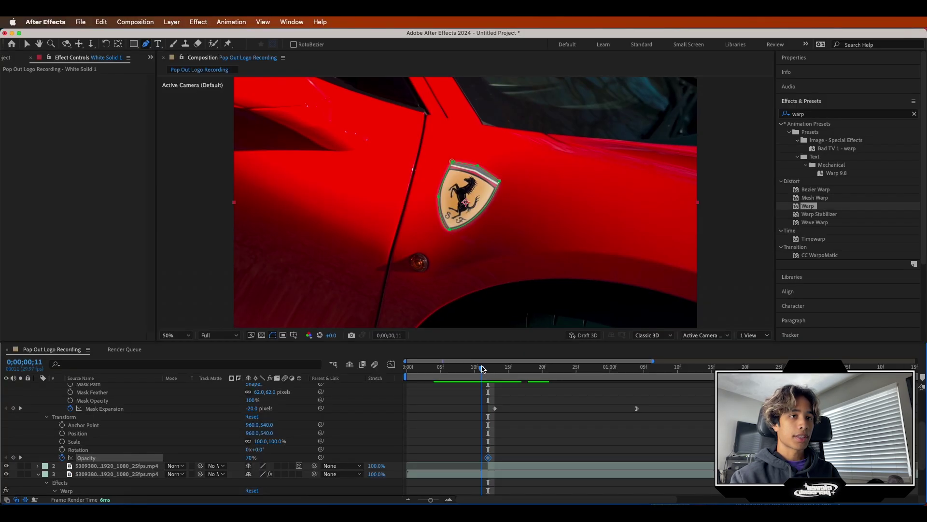
pyautogui.click(409, 369)
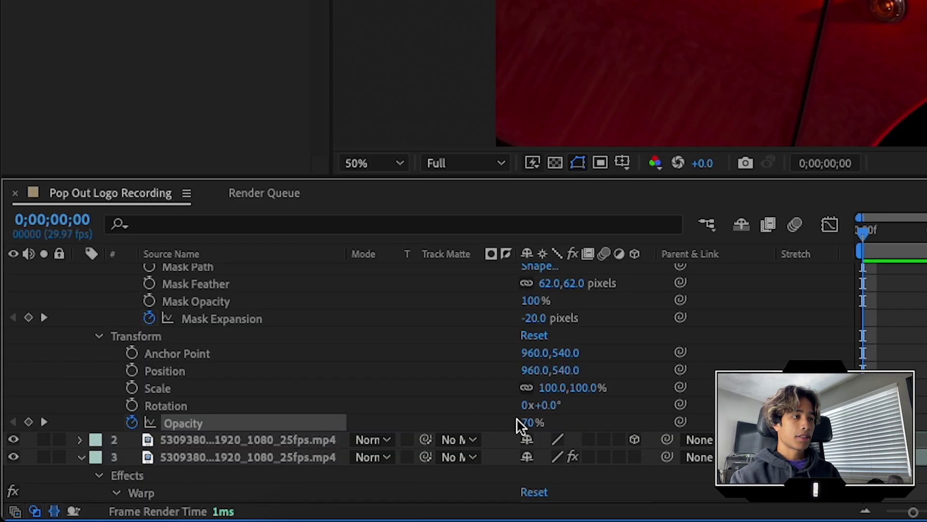
pyautogui.click(533, 422)
pyautogui.press('Return')
# - Preview the ring's fade-in, and move the 0% Opacity keyframe to 0;00;00;06
pyautogui.press('space')
pyautogui.press('space')
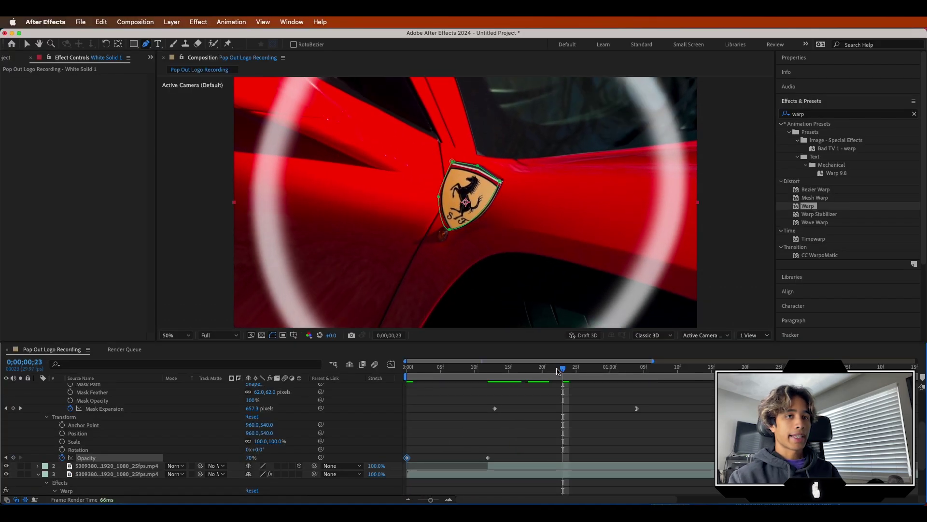
pyautogui.press('space')
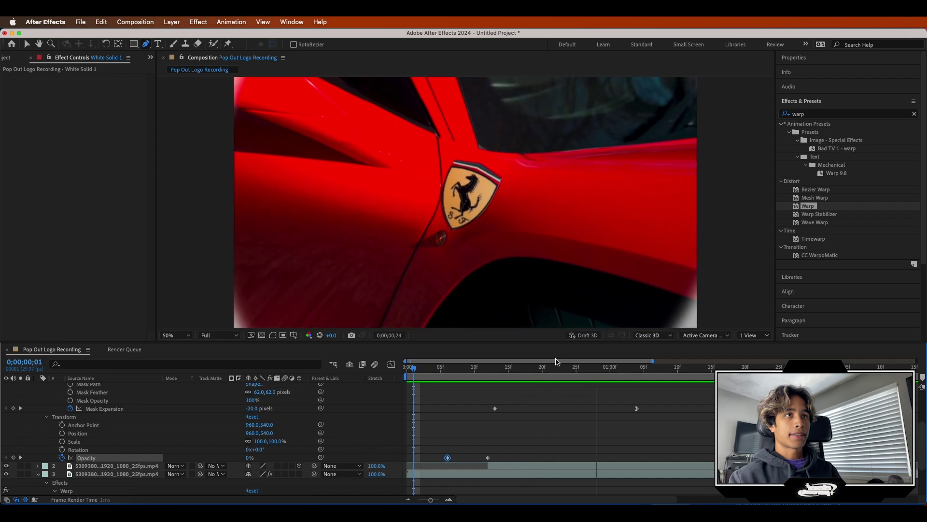
pyautogui.press('space')
pyautogui.click(413, 370)
pyautogui.press('space')
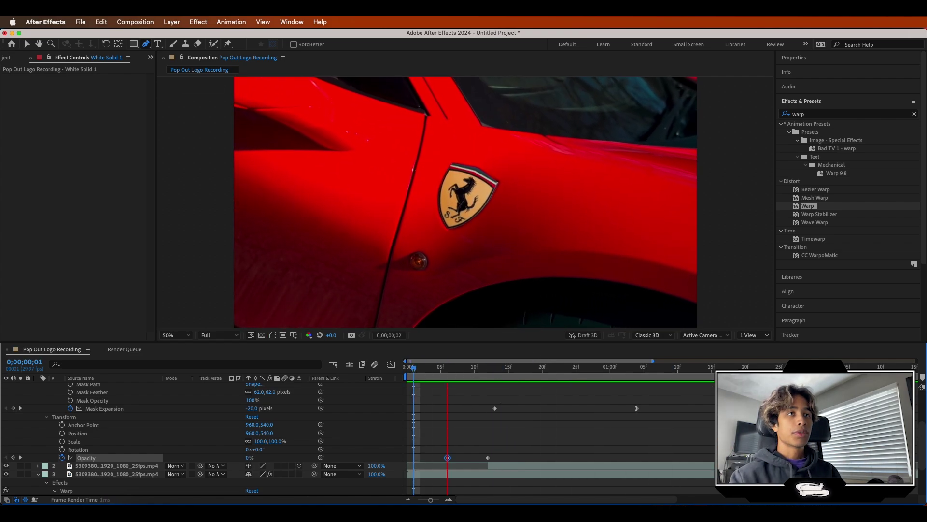
pyautogui.press('space')
# - Pre-compose White Solid 1 as "Ripple", moving all attributes into the new composition, and hide the resulting layer
pyautogui.moveTo(589, 368); pyautogui.dragTo(467, 381)
pyautogui.scroll(5, 126, 387)
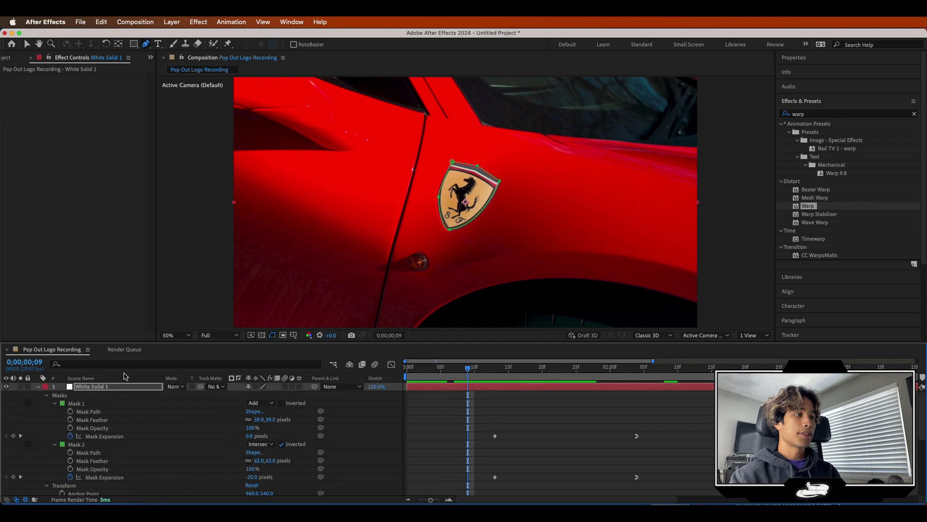
pyautogui.rightClick(69, 389)
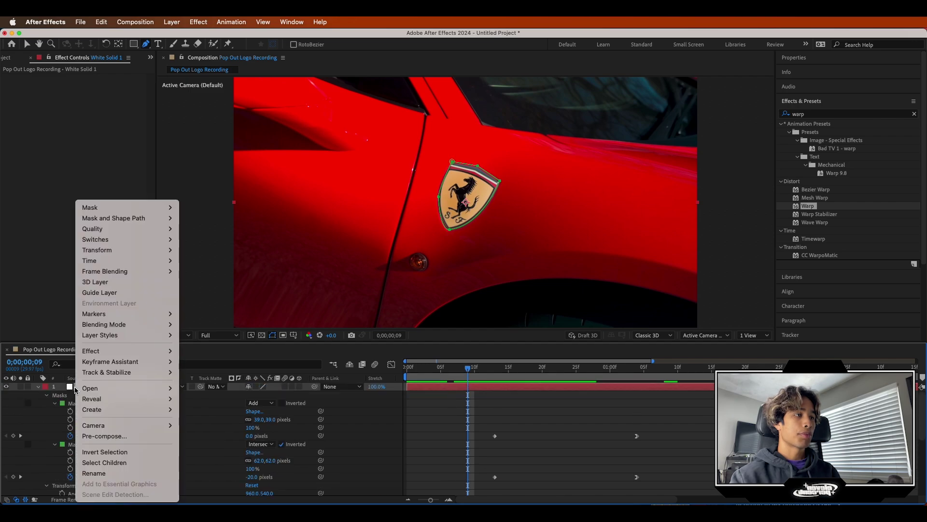
pyautogui.click(116, 436)
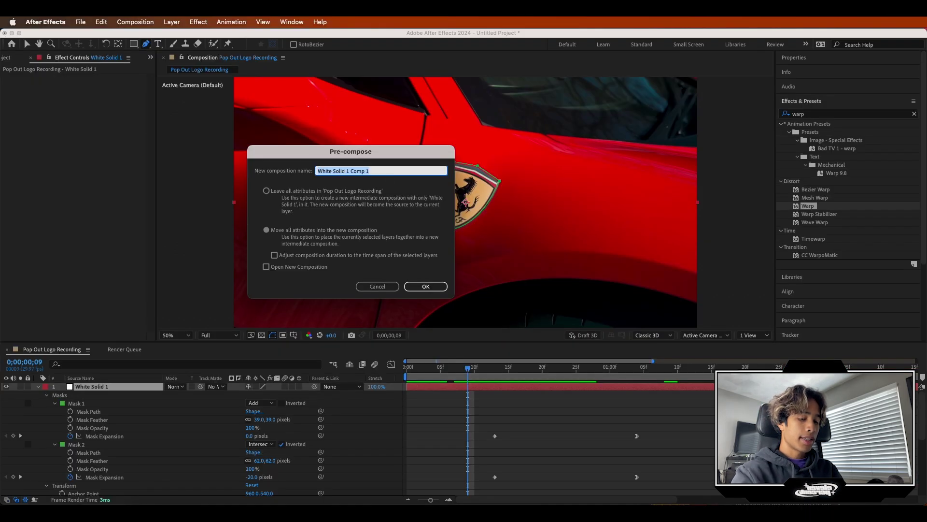
pyautogui.write('Ripple')
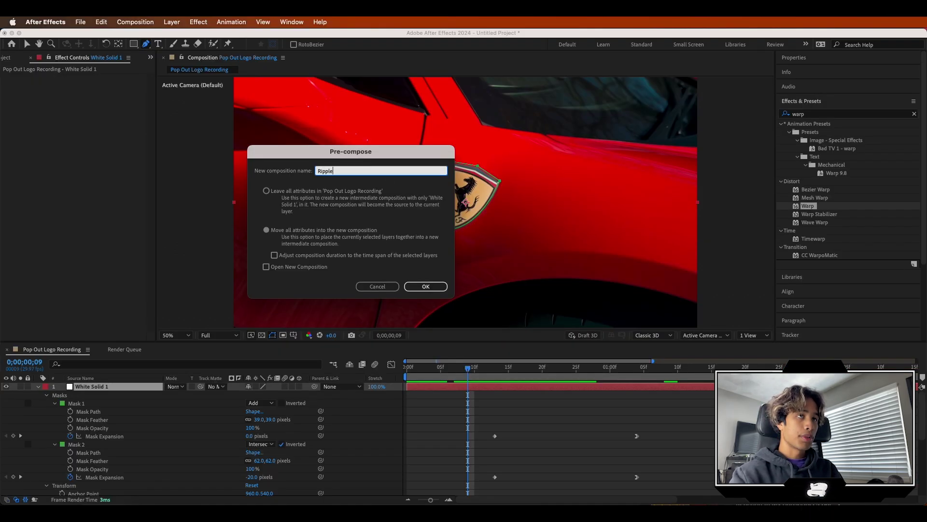
pyautogui.press('Return')
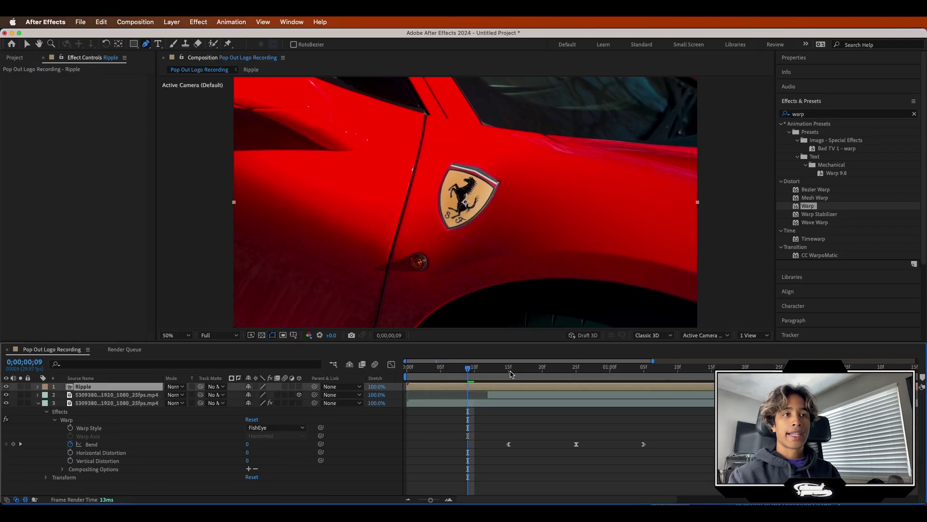
pyautogui.moveTo(478, 369); pyautogui.dragTo(495, 370)
pyautogui.click(7, 386)
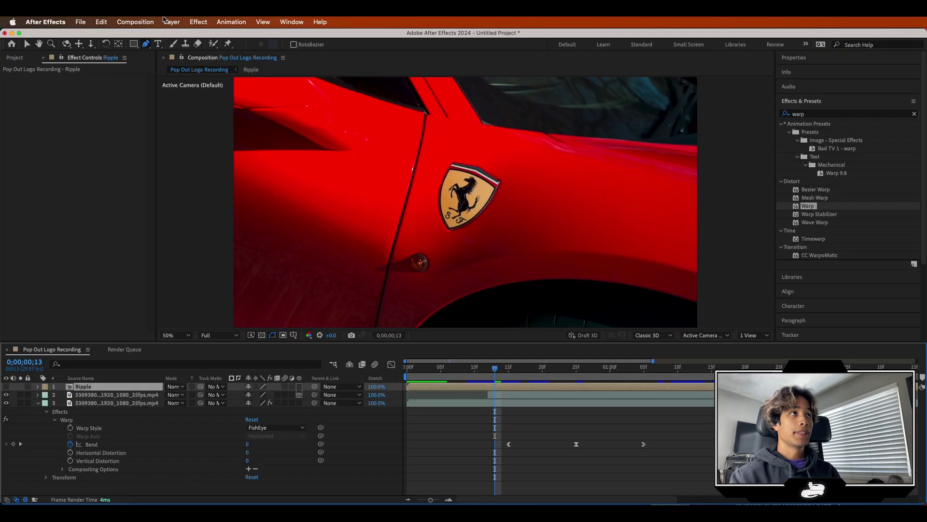
# - Create an adjustment layer above Ripple and apply the Displacement Map effect to it
pyautogui.click(169, 21)
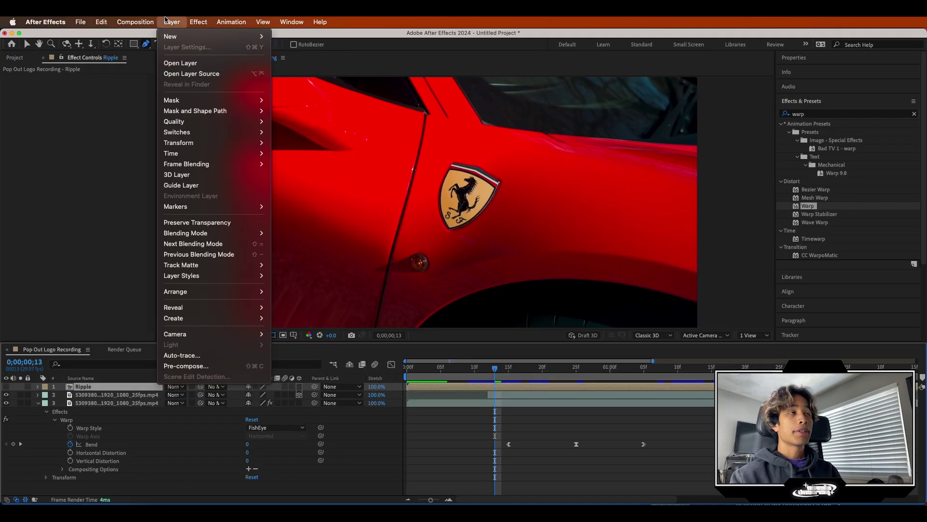
pyautogui.moveTo(169, 36)
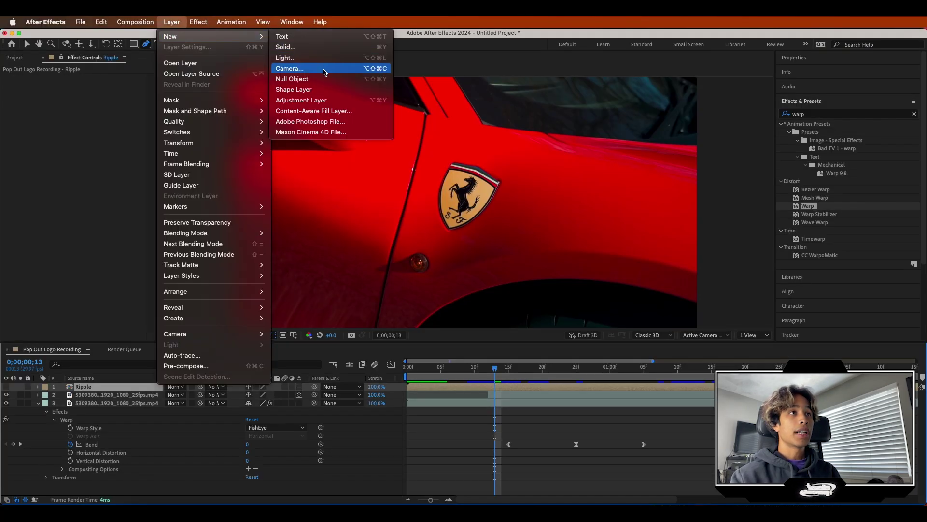
pyautogui.click(321, 101)
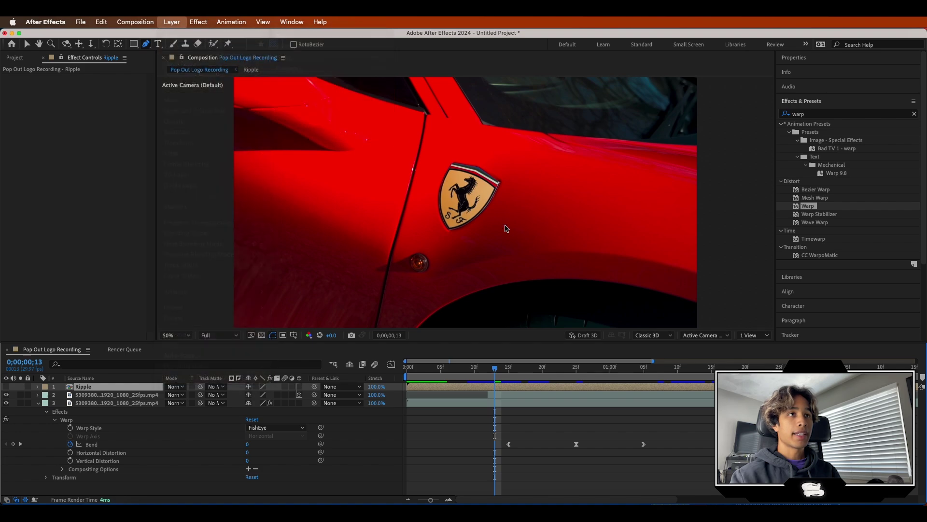
pyautogui.click(826, 115)
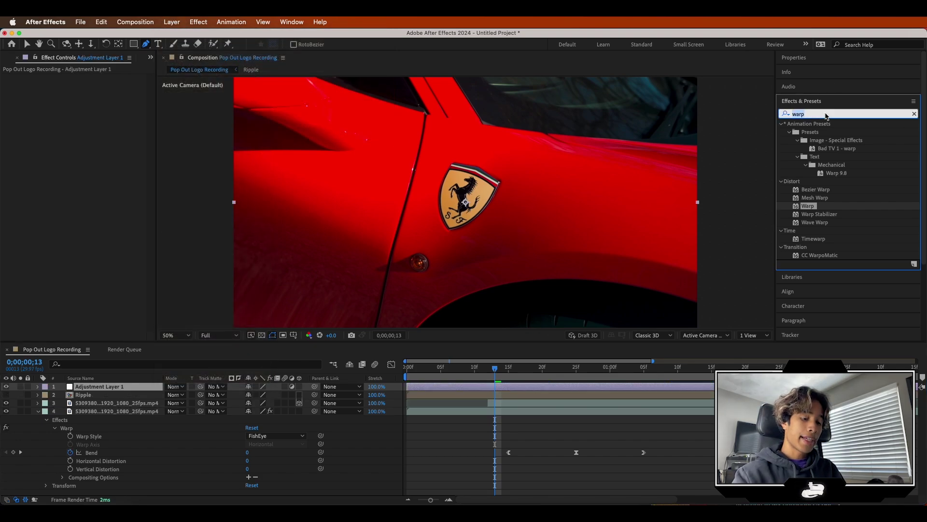
pyautogui.write('displa')
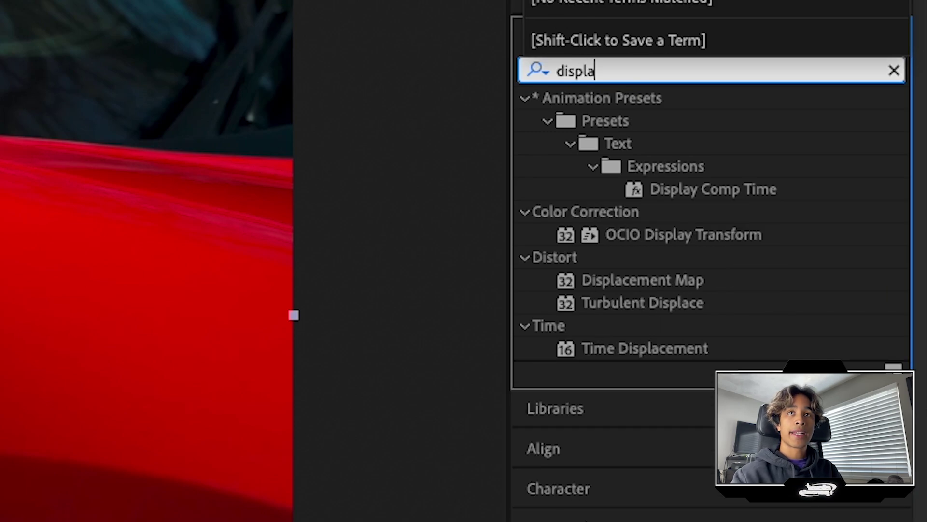
pyautogui.click(676, 347)
pyautogui.click(680, 280)
pyautogui.moveTo(647, 280); pyautogui.dragTo(519, 388)
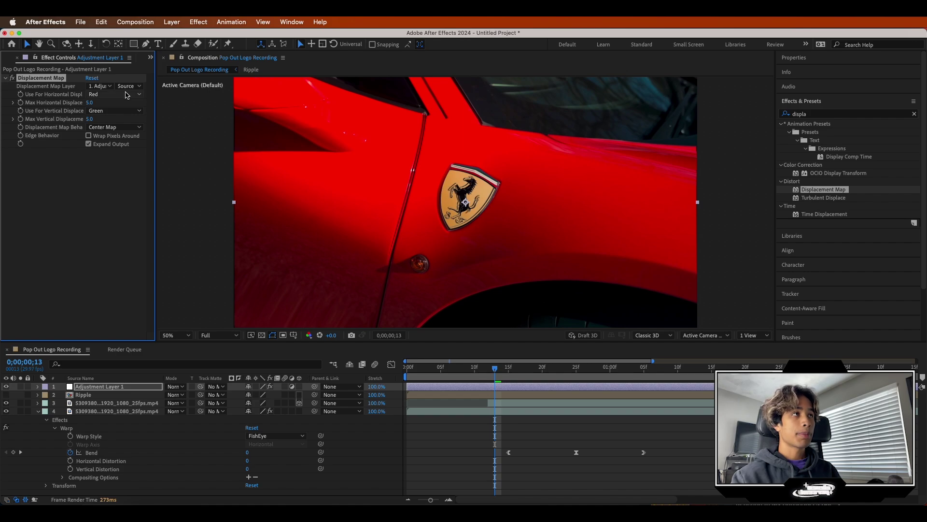
# - Set the Displacement Map Layer to the Ripple layer and play the composition
pyautogui.click(103, 87)
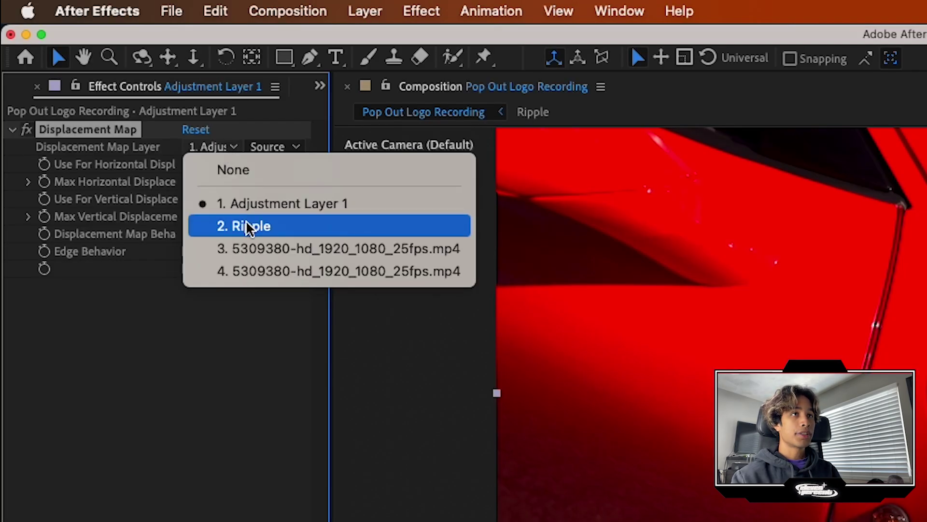
pyautogui.click(248, 227)
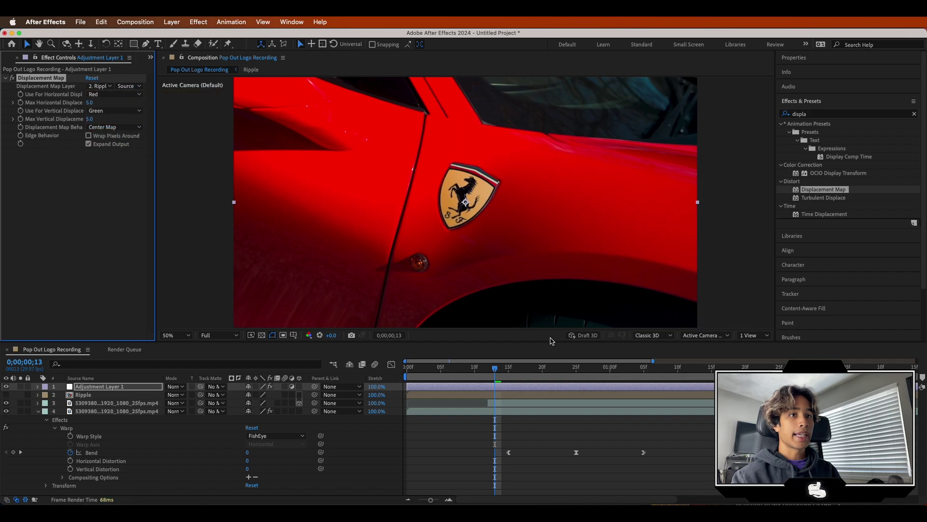
pyautogui.press('space')
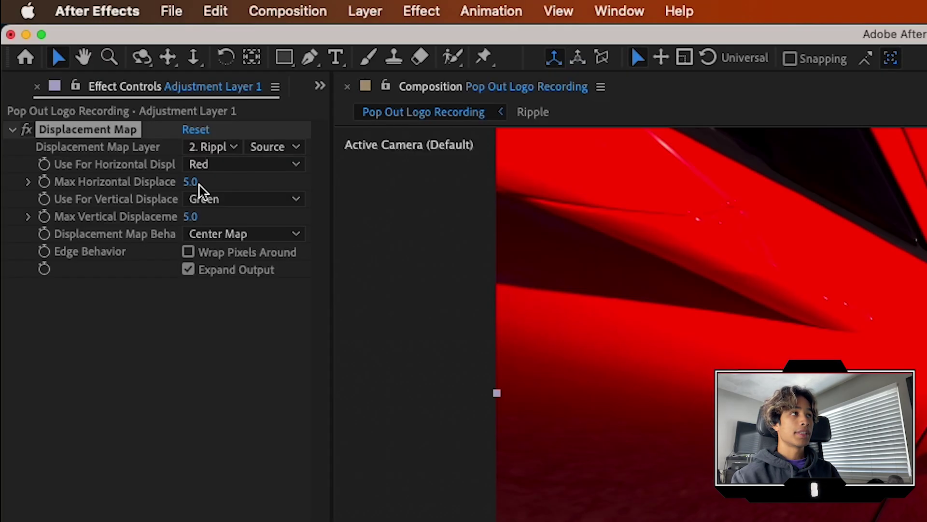
# - Set Max Horizontal Displacement to 524 and Max Vertical Displacement to 367 on the Displacement Map effect
pyautogui.moveTo(199, 184); pyautogui.dragTo(603, 176)
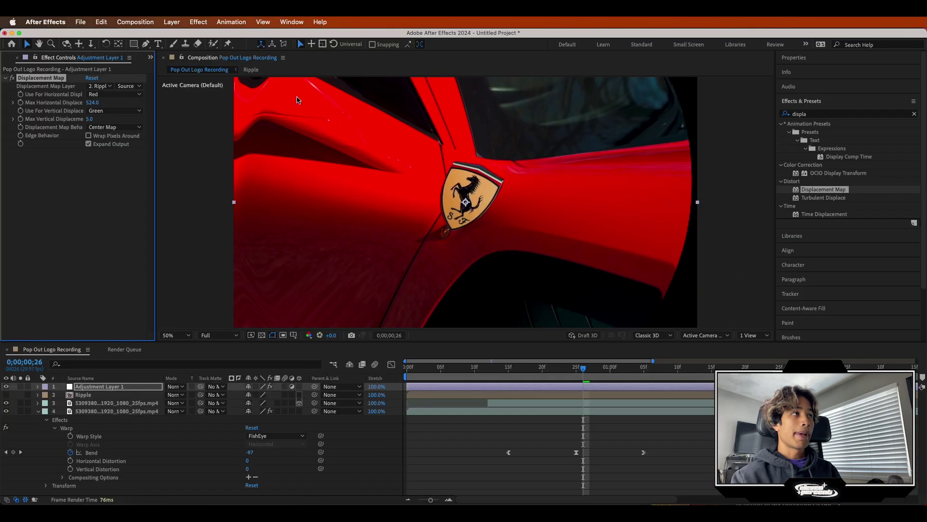
pyautogui.moveTo(91, 119); pyautogui.dragTo(218, 112)
pyautogui.moveTo(465, 201); pyautogui.dragTo(540, 206)
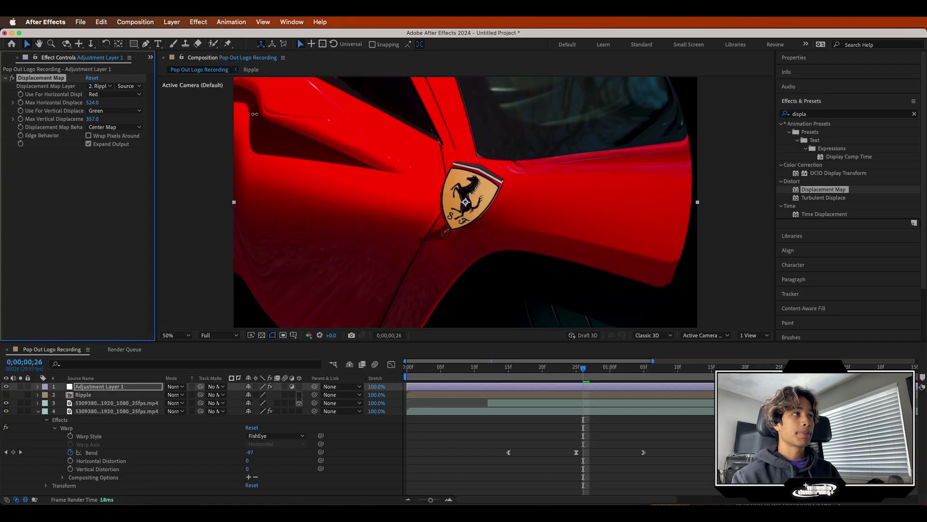
# - Turn on Wrap Pixels Around for the Displacement Map's edges, and scrub through the ripple to check them
pyautogui.moveTo(583, 368); pyautogui.dragTo(543, 370)
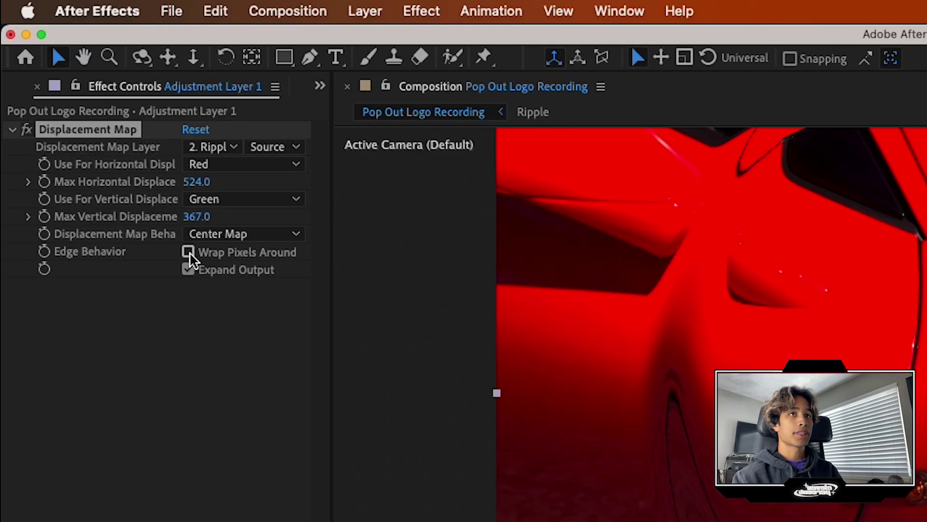
pyautogui.click(89, 136)
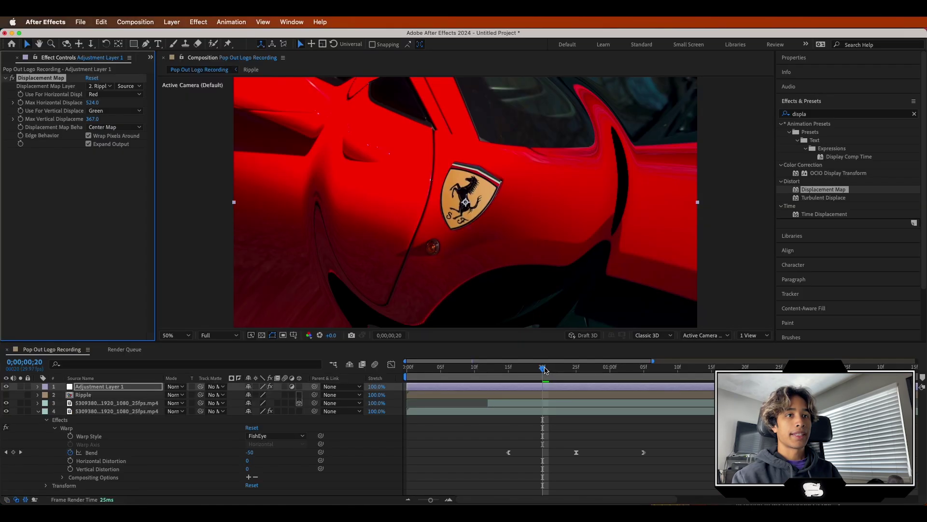
pyautogui.moveTo(543, 370); pyautogui.dragTo(561, 381)
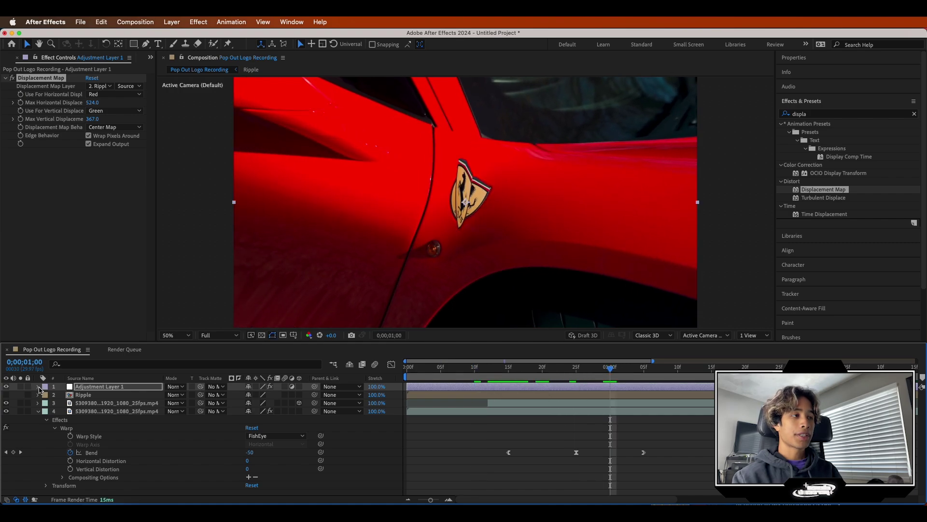
# - Move Adjustment Layer 1 below the 3D badge layer, and scrub around 0;00;00;12 to 0;00;00;15 to check the distortion
pyautogui.click(94, 386)
pyautogui.moveTo(198, 266); pyautogui.dragTo(198, 315)
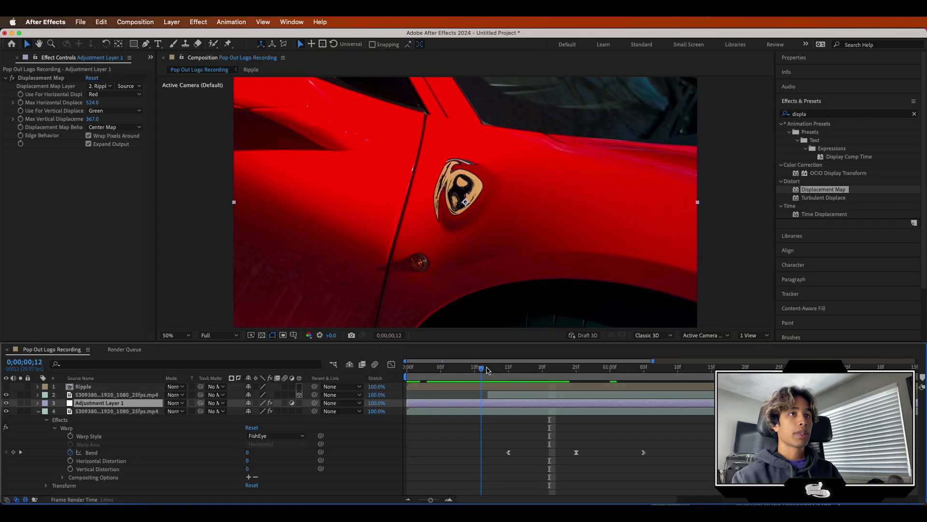
pyautogui.moveTo(483, 372); pyautogui.dragTo(488, 370)
pyautogui.moveTo(441, 366); pyautogui.dragTo(508, 368)
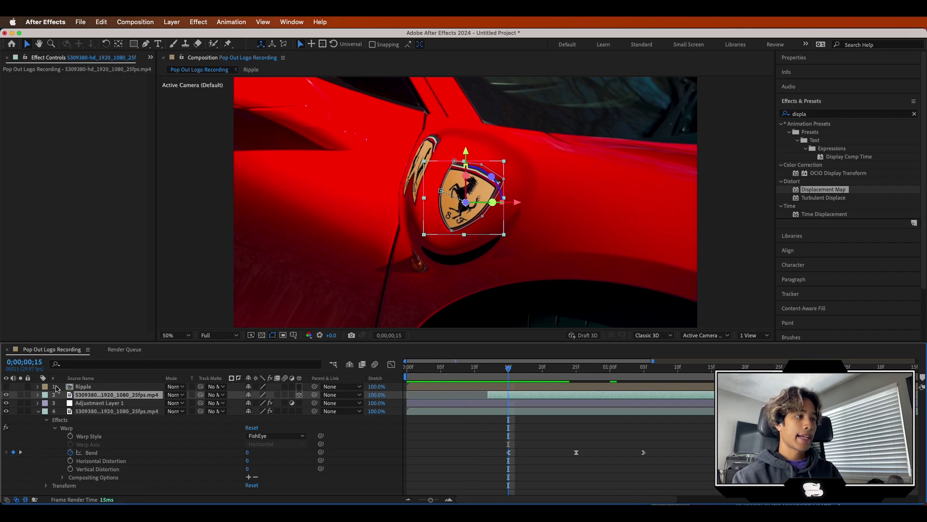
# - Open the Ripple composition and shift White Solid 1's Opacity keyframe to about 0;00;00;09
pyautogui.click(38, 395)
pyautogui.click(39, 387)
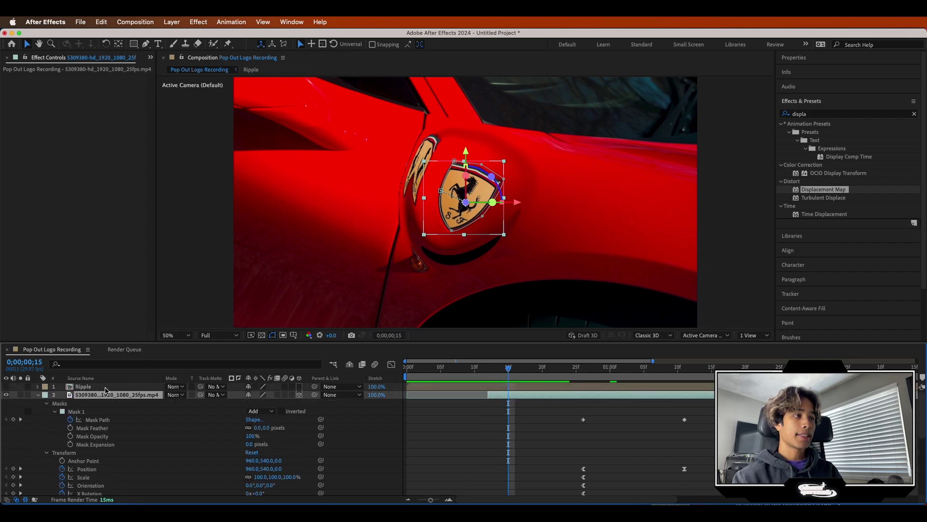
pyautogui.doubleClick(60, 389)
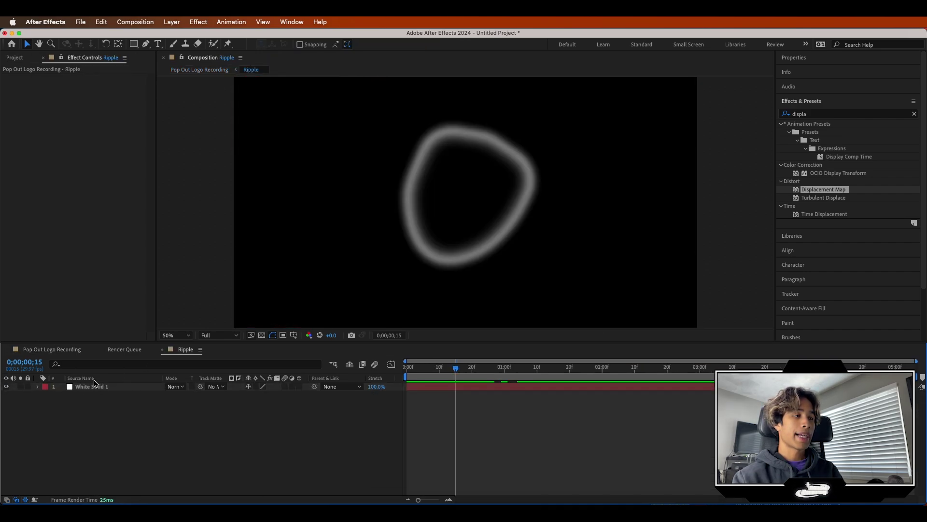
pyautogui.click(39, 389)
pyautogui.click(47, 402)
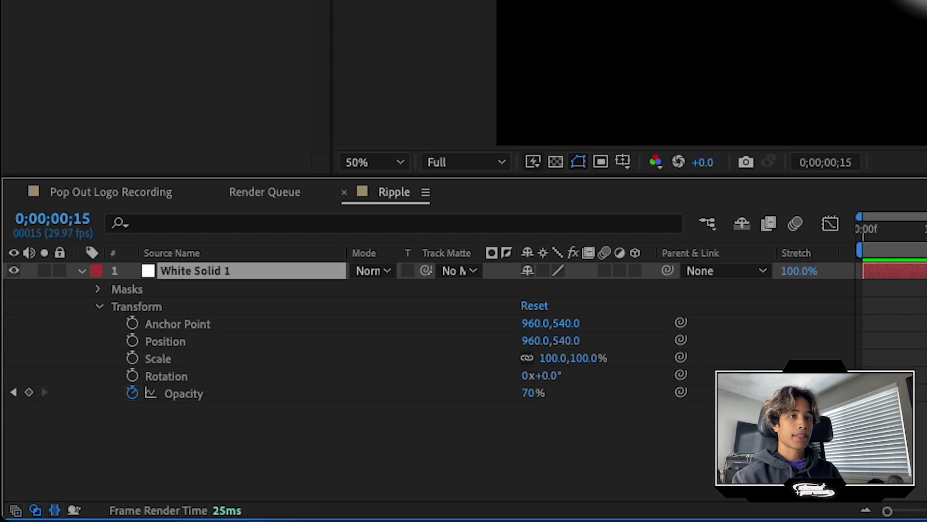
pyautogui.moveTo(454, 365); pyautogui.dragTo(436, 364)
pyautogui.click(426, 445)
pyautogui.moveTo(426, 445); pyautogui.dragTo(437, 445)
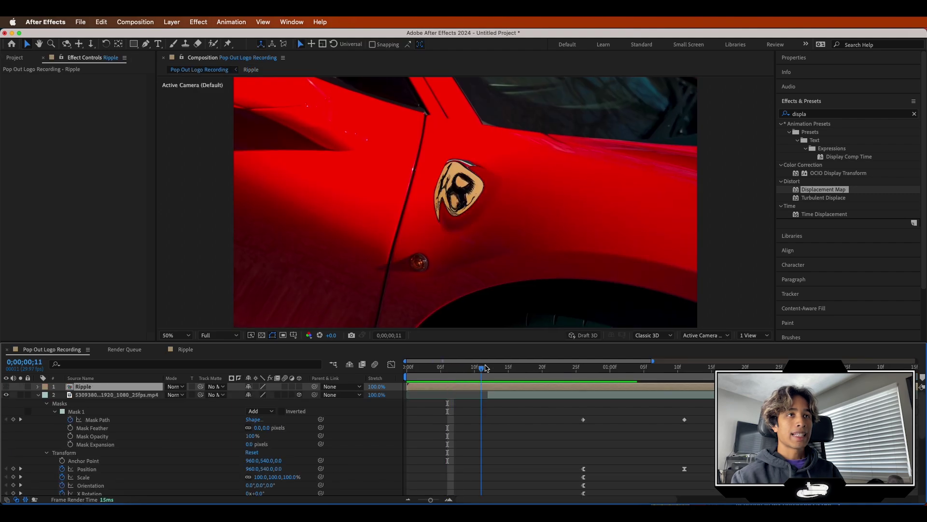
# - Make the Ripple layer start at 0;00;00;12 in the main composition, and play back the ripple's timing
pyautogui.moveTo(483, 369); pyautogui.dragTo(581, 385)
pyautogui.moveTo(525, 371); pyautogui.dragTo(487, 373)
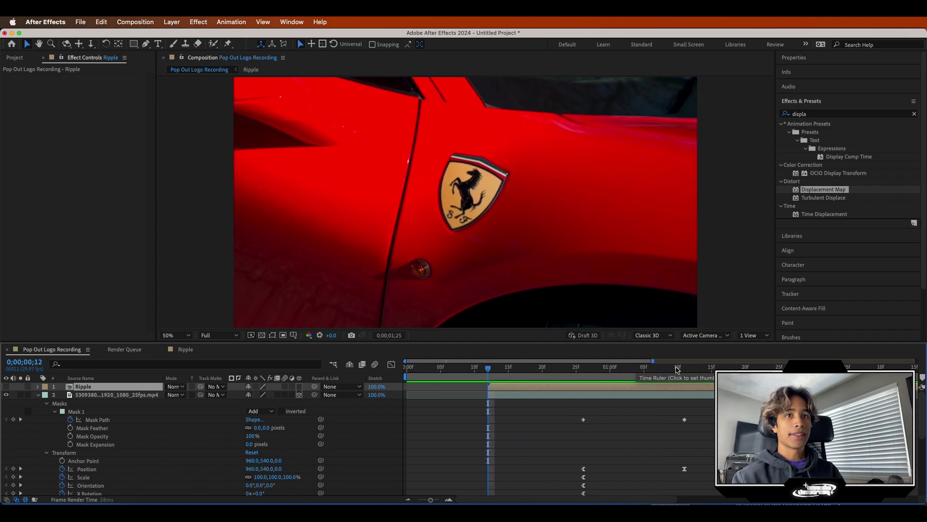
pyautogui.press('space')
pyautogui.moveTo(854, 370); pyautogui.dragTo(502, 371)
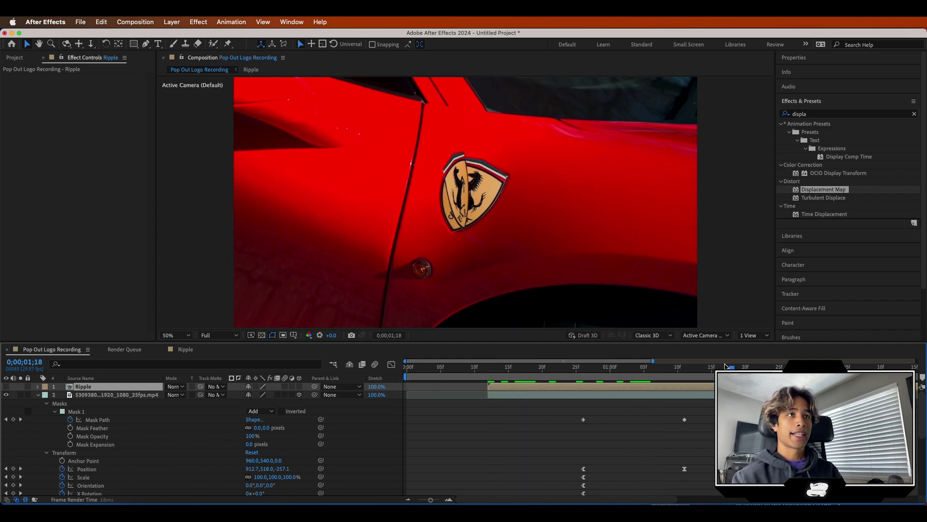
pyautogui.press('space')
pyautogui.moveTo(696, 370); pyautogui.dragTo(488, 371)
pyautogui.press('space')
pyautogui.press('space')
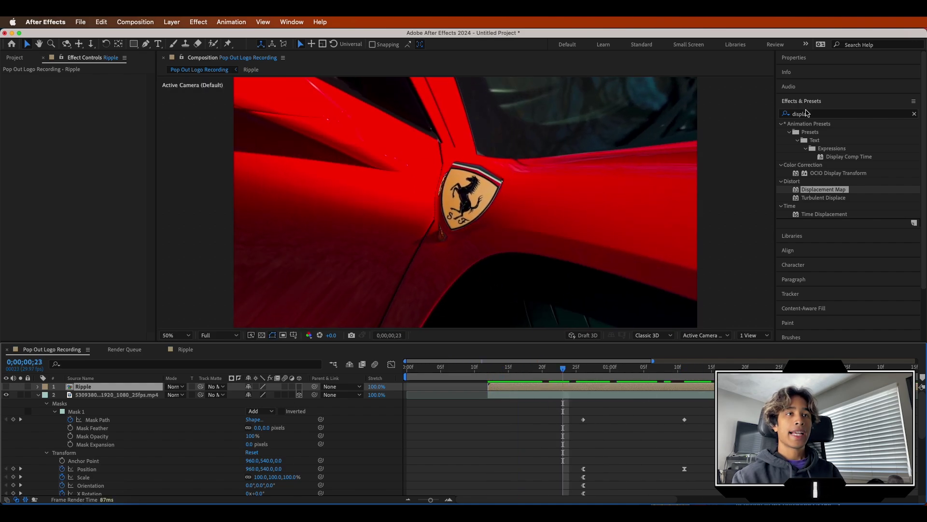
# - Apply the Glow effect to the 3D badge layer and set its Glow Radius to 92
pyautogui.click(801, 110)
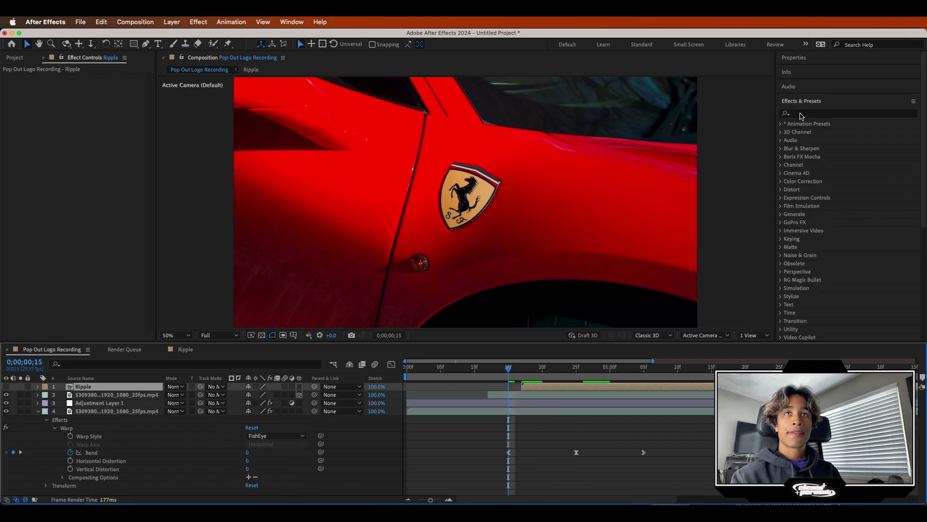
pyautogui.click(800, 113)
pyautogui.write('glow')
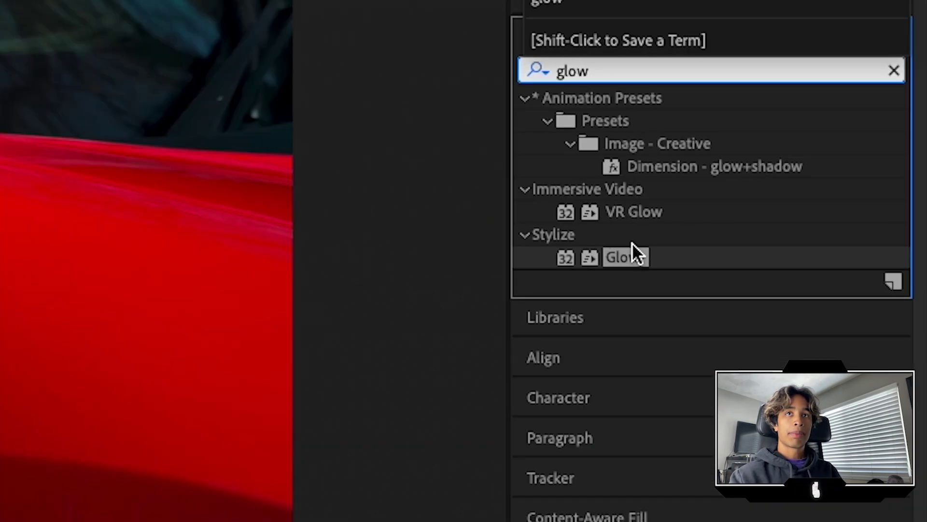
pyautogui.moveTo(636, 256); pyautogui.dragTo(548, 394)
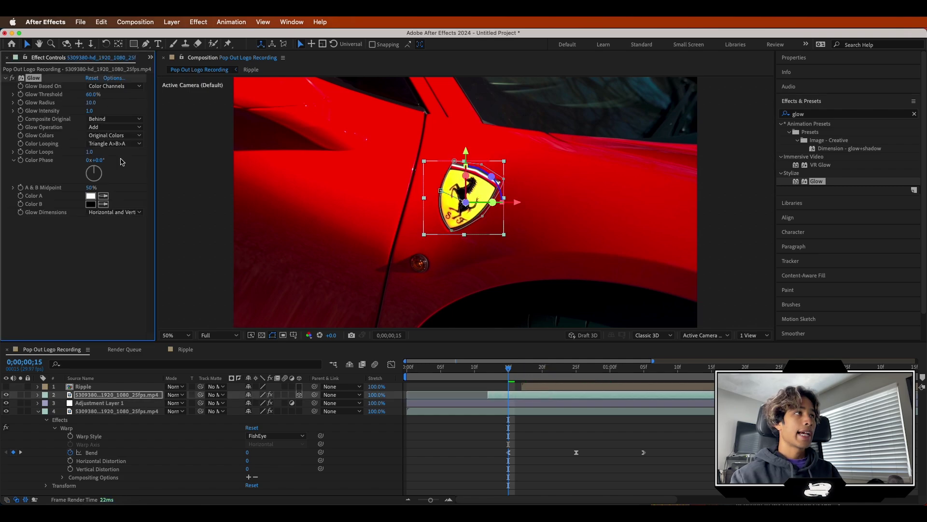
pyautogui.moveTo(91, 104); pyautogui.dragTo(128, 102)
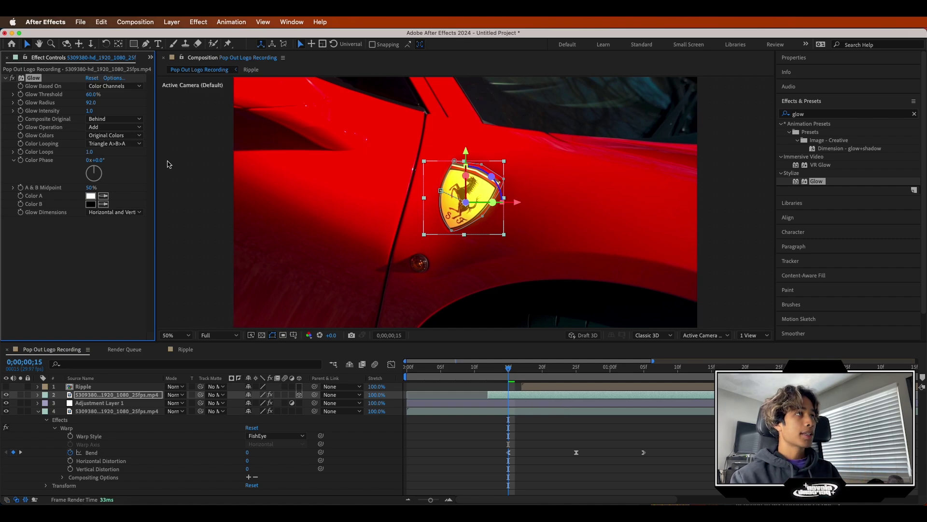
# - Keyframe the badge's Glow Intensity at 1.0 at 0;00;00;27, and set it to 0 at 0;00;00;18
pyautogui.moveTo(508, 369); pyautogui.dragTo(590, 370)
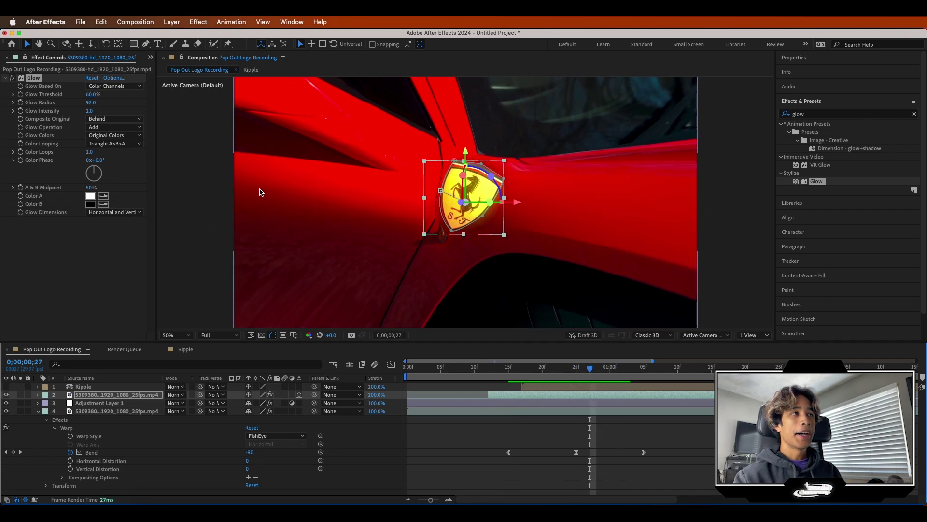
pyautogui.click(20, 110)
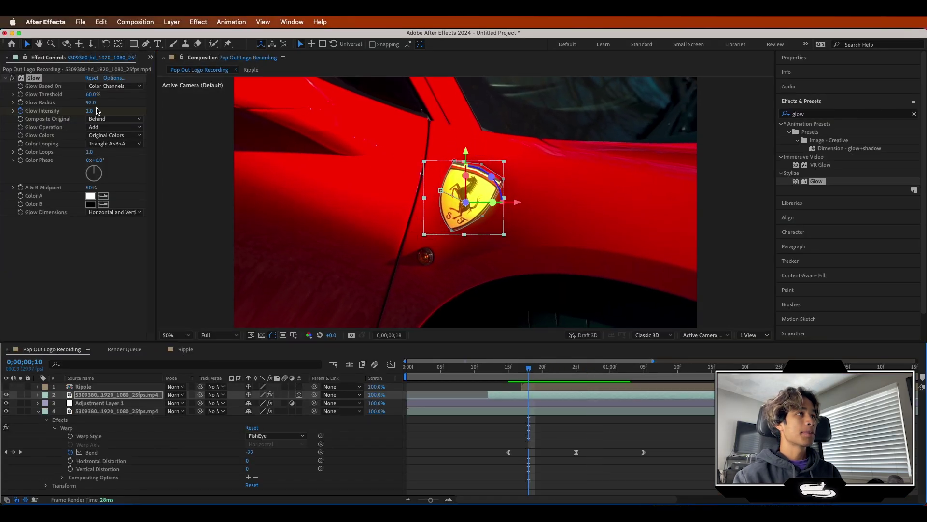
pyautogui.click(92, 110)
pyautogui.write('0')
pyautogui.press('Return')
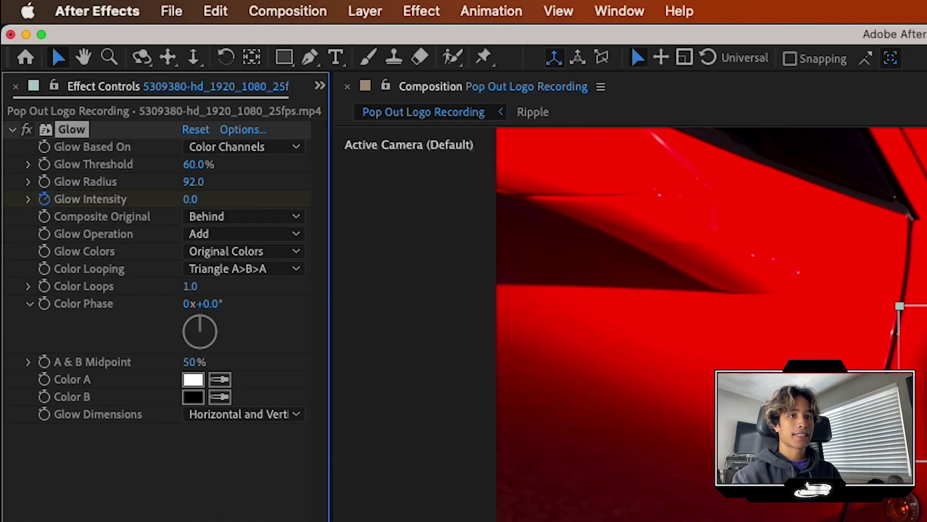
# - Set the badge's Glow Intensity to 0 at 0;00;01;25, and play back the glow animation
pyautogui.moveTo(529, 370); pyautogui.dragTo(779, 371)
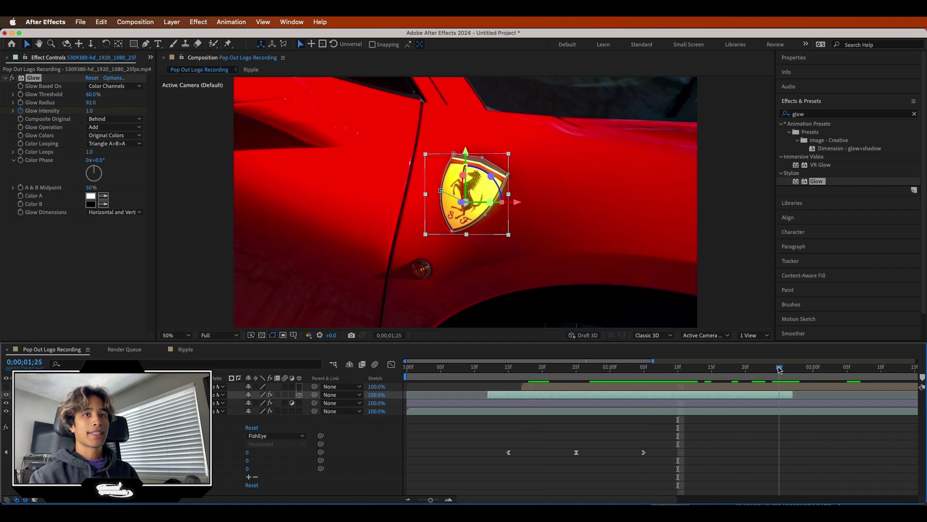
pyautogui.click(96, 108)
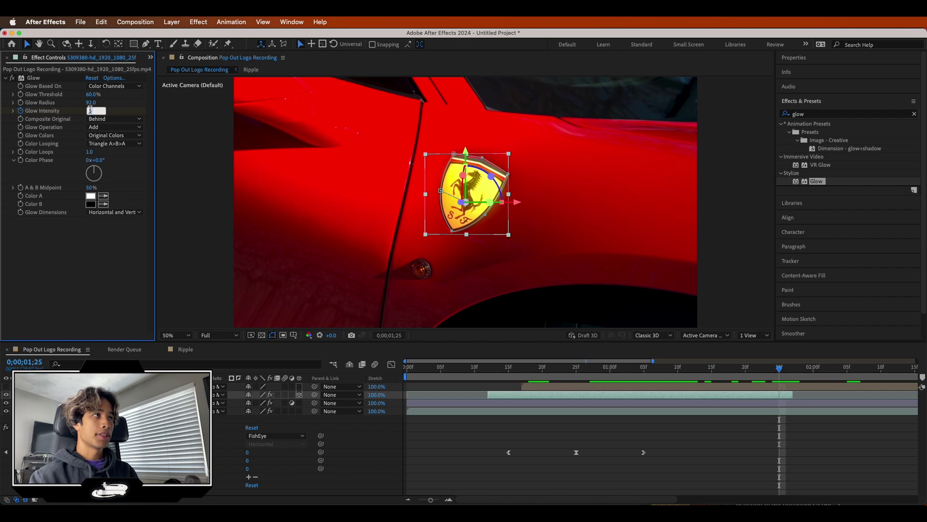
pyautogui.write('0')
pyautogui.press('Return')
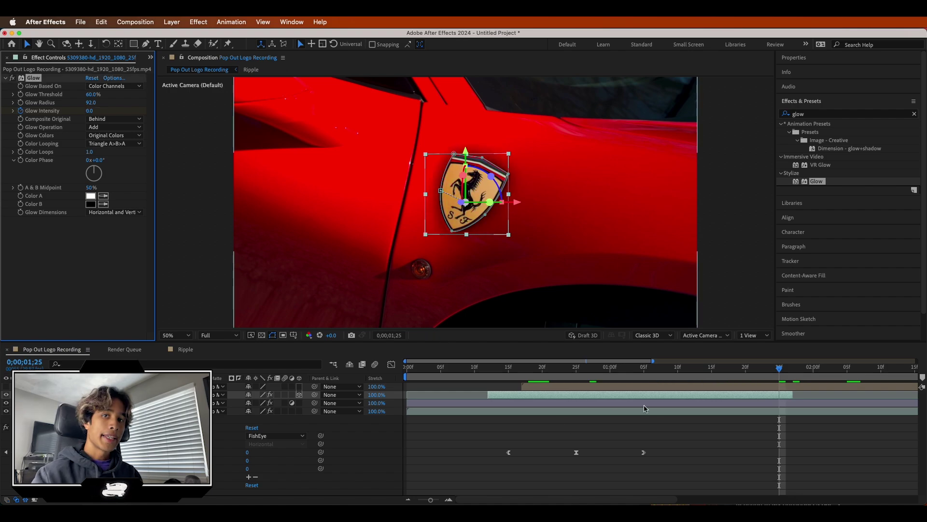
pyautogui.click(772, 369)
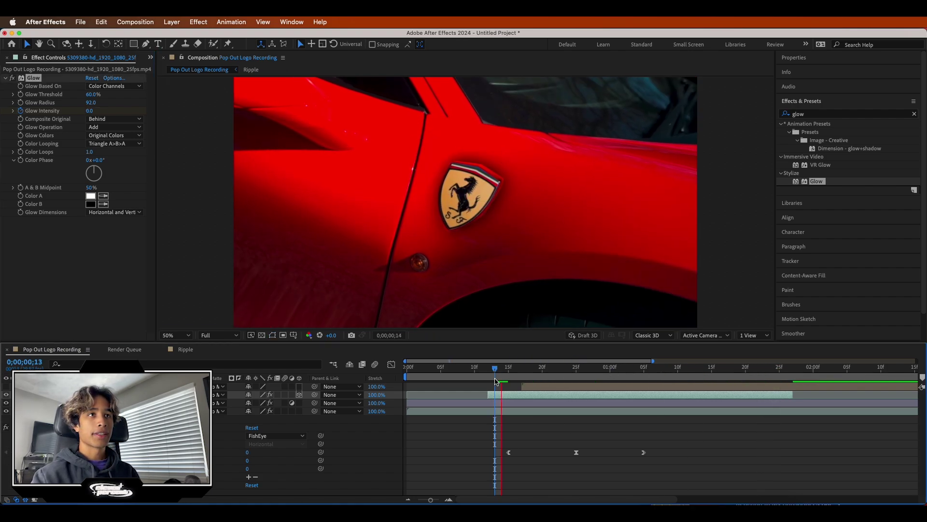
pyautogui.press('space')
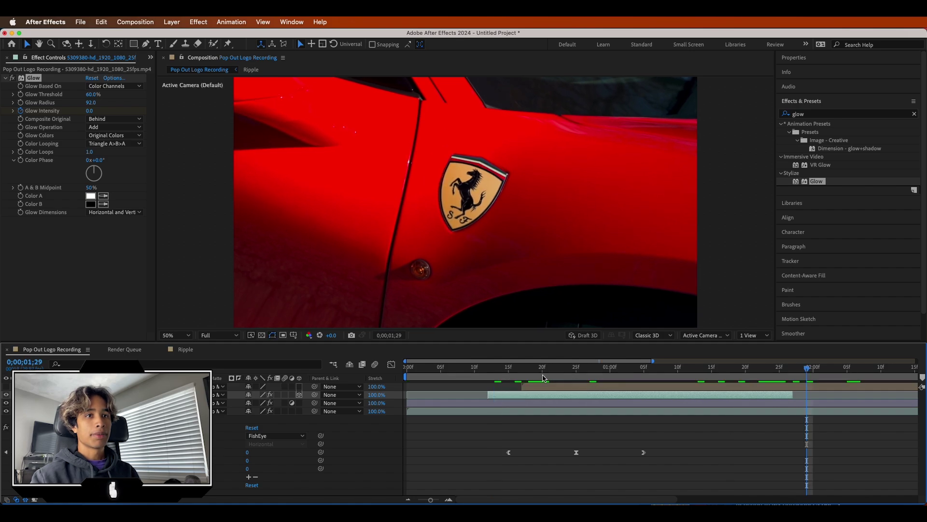
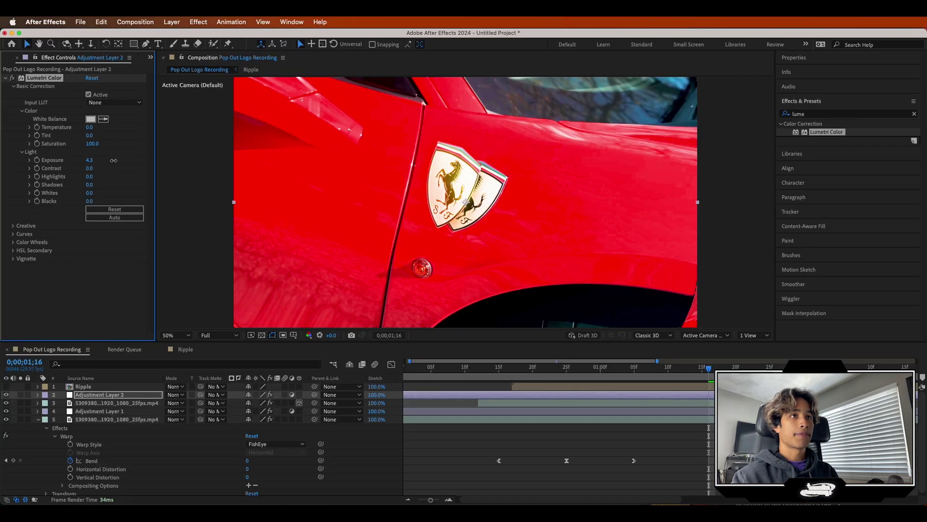
# - Set Adjustment Layer 2's Lumetri Exposure to 4.7, and draw a narrow diagonal four-point mask lower-left of the badge at 0;00;01;18
pyautogui.moveTo(114, 160); pyautogui.dragTo(114, 160)
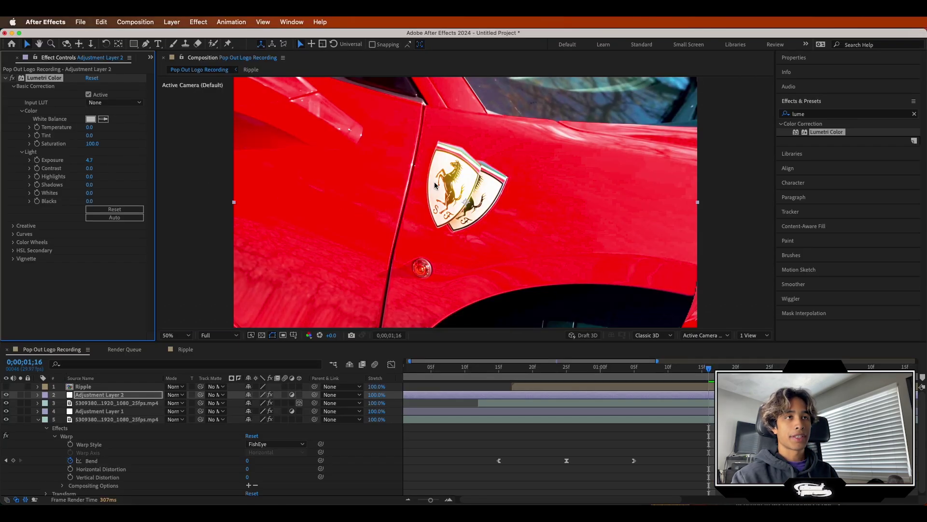
pyautogui.moveTo(709, 371)
pyautogui.mouseDown()
pyautogui.moveTo(742, 371)
pyautogui.moveTo(723, 371)
pyautogui.mouseUp()
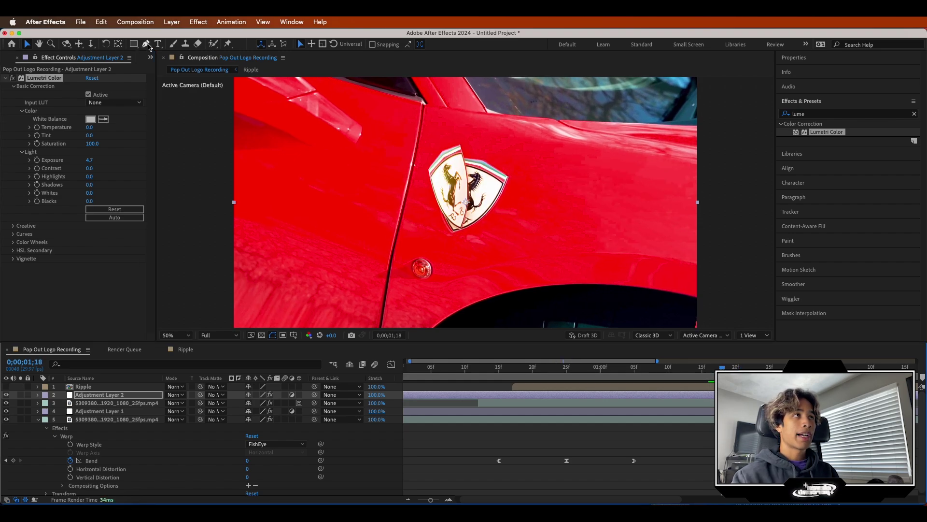
pyautogui.click(146, 43)
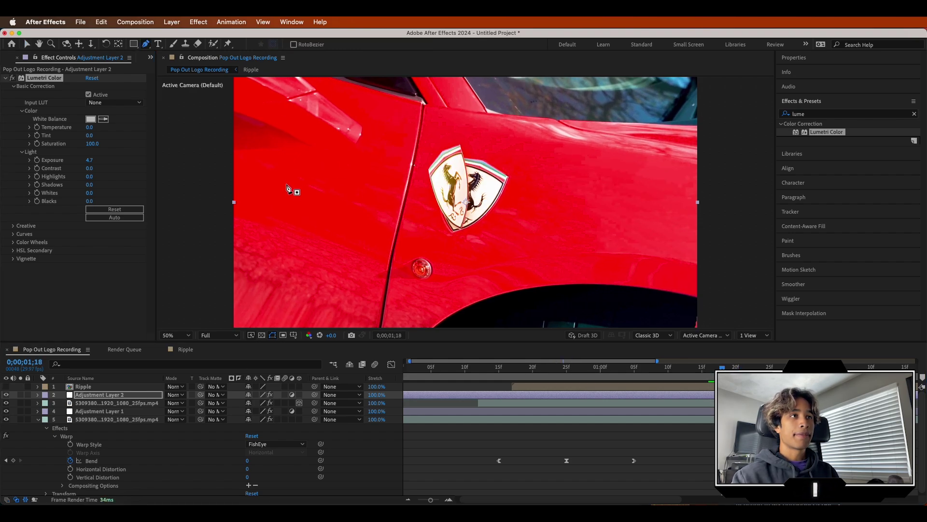
pyautogui.click(286, 175)
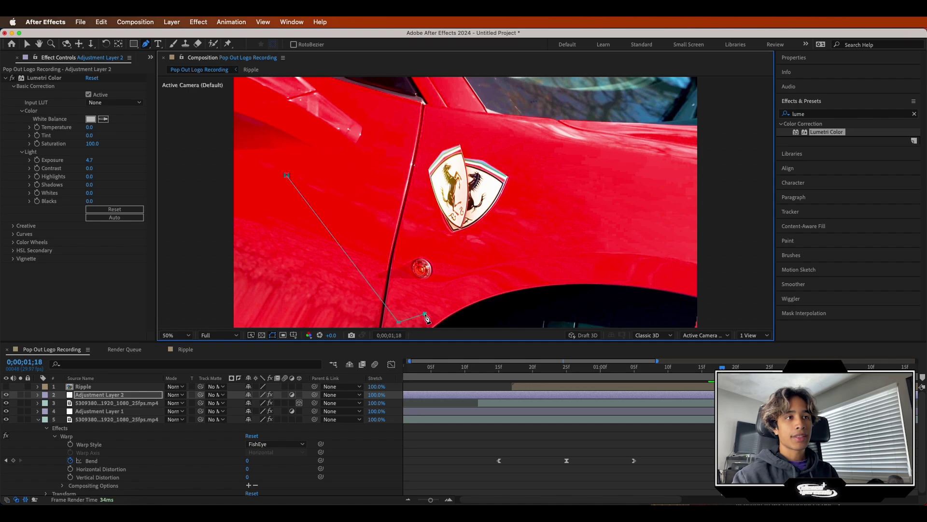
pyautogui.click(287, 175)
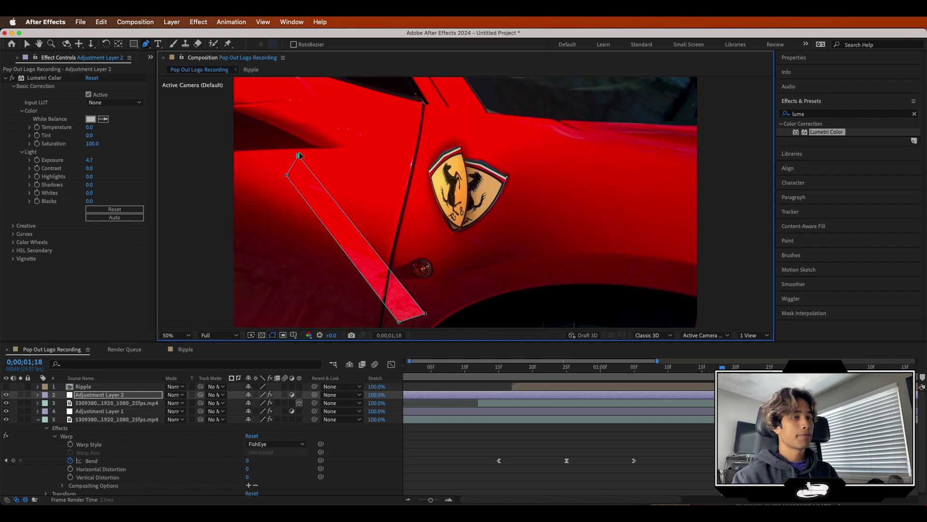
pyautogui.moveTo(317, 155); pyautogui.dragTo(300, 156)
# - Set the Mask Feather of Mask 1 on Adjustment Layer 2 to 72 pixels
pyautogui.click(37, 394)
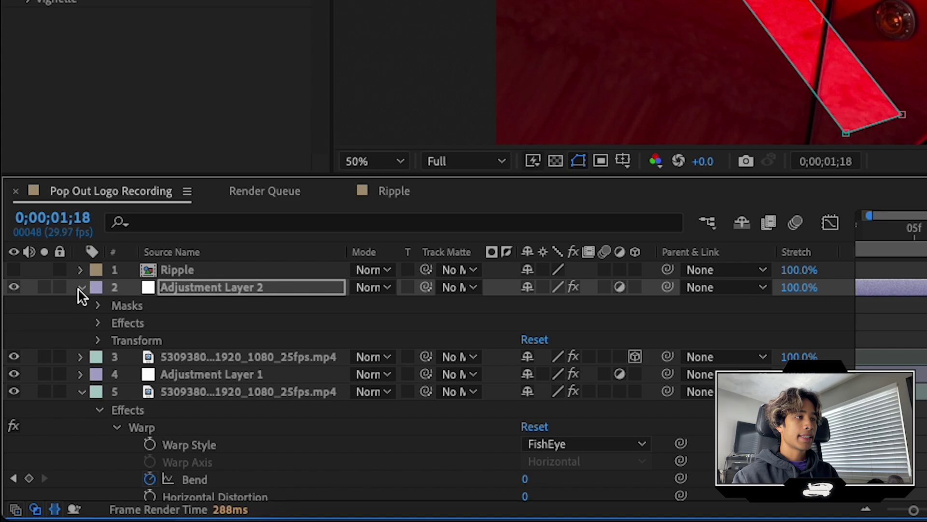
pyautogui.click(46, 403)
pyautogui.click(55, 411)
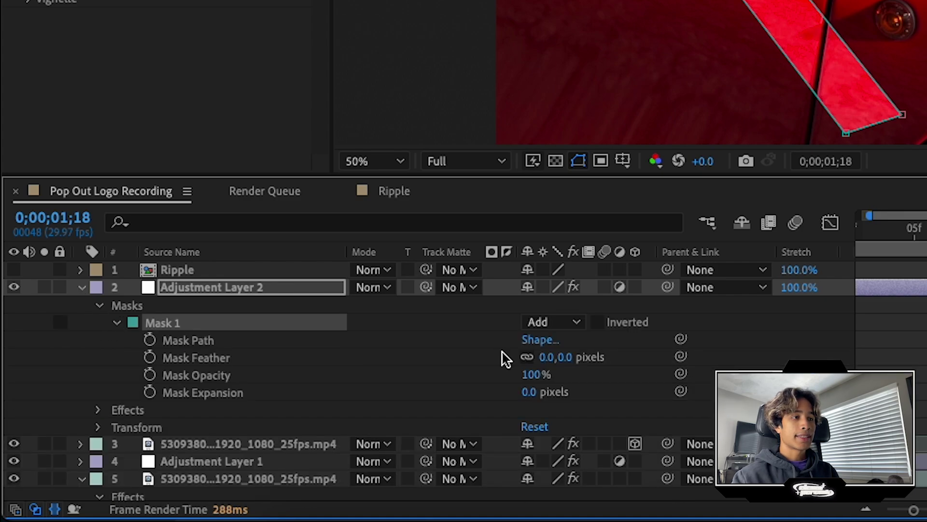
pyautogui.moveTo(552, 356); pyautogui.dragTo(623, 358)
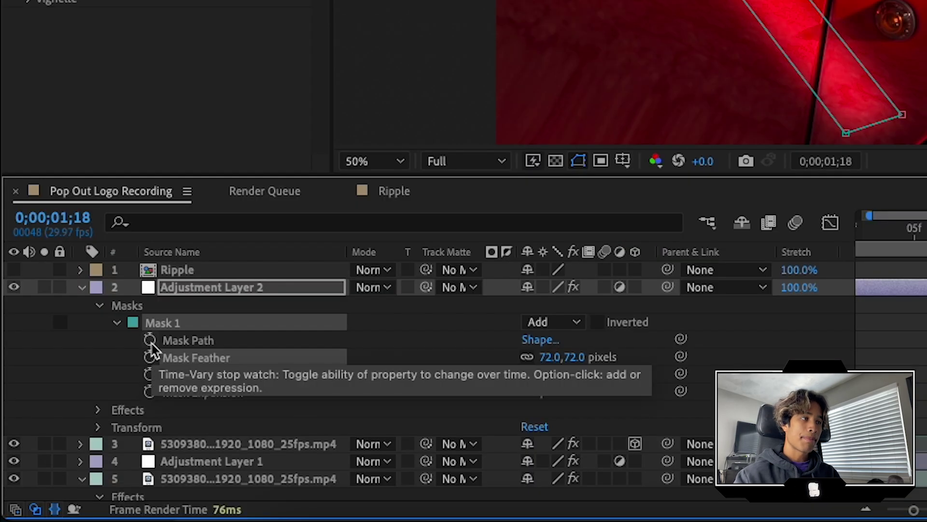
# - Keyframe Mask 1's path at 0;00;01;18, and move the whole mask past the badge to the car's upper right at 0;00;02;10
pyautogui.click(71, 420)
pyautogui.moveTo(723, 368); pyautogui.dragTo(838, 369)
pyautogui.hscroll(10, 694, 380)
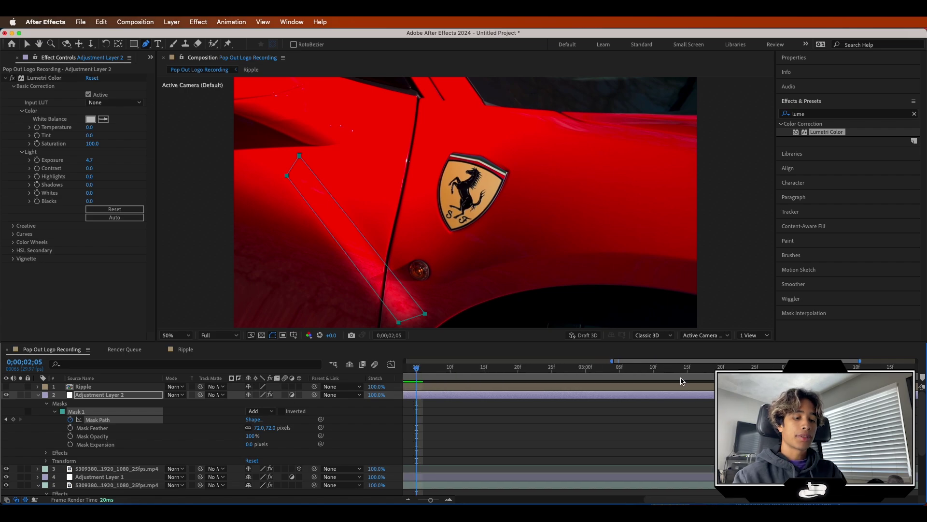
pyautogui.hscroll(-2, 681, 381)
pyautogui.press('-')
pyautogui.moveTo(508, 369); pyautogui.dragTo(553, 369)
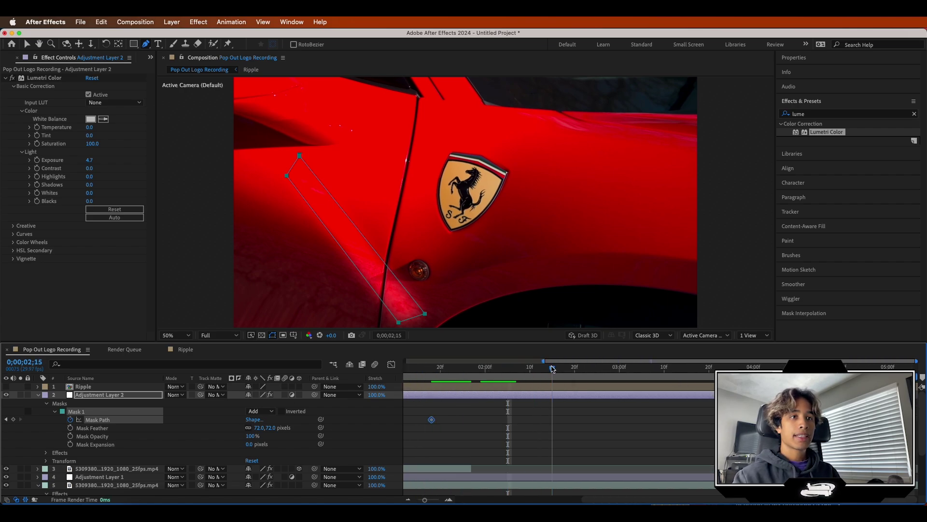
pyautogui.click(530, 369)
pyautogui.moveTo(289, 176); pyautogui.dragTo(497, 106)
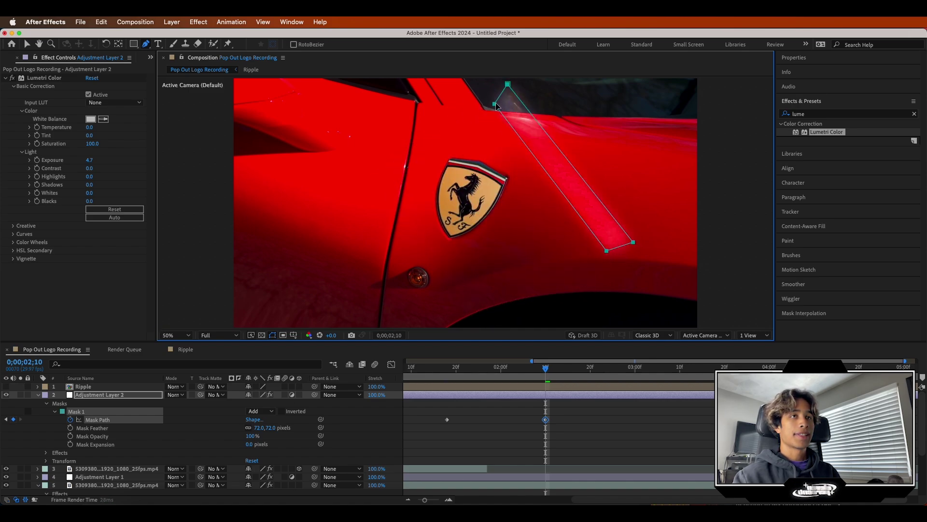
# - Play and scrub through the light sweep from about 0;00;01;16 to check its motion across the car
pyautogui.moveTo(545, 369); pyautogui.dragTo(437, 377)
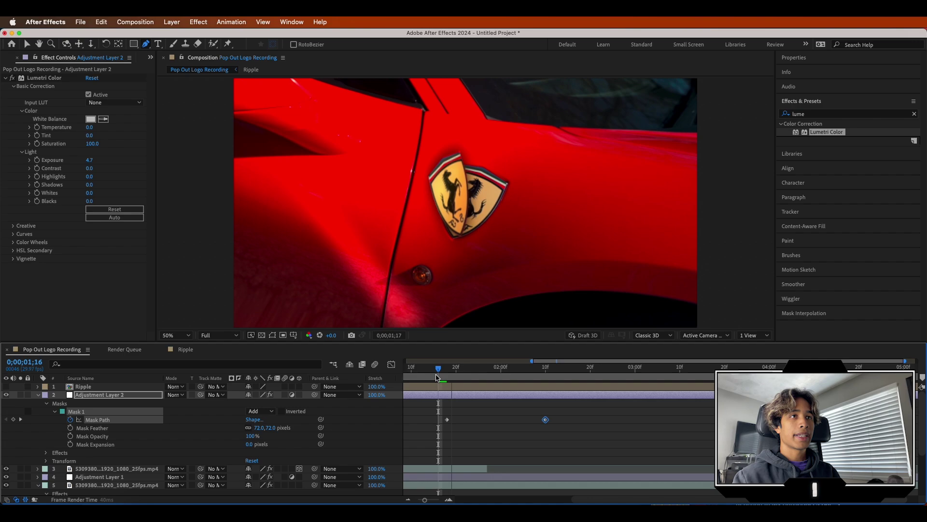
pyautogui.press('space')
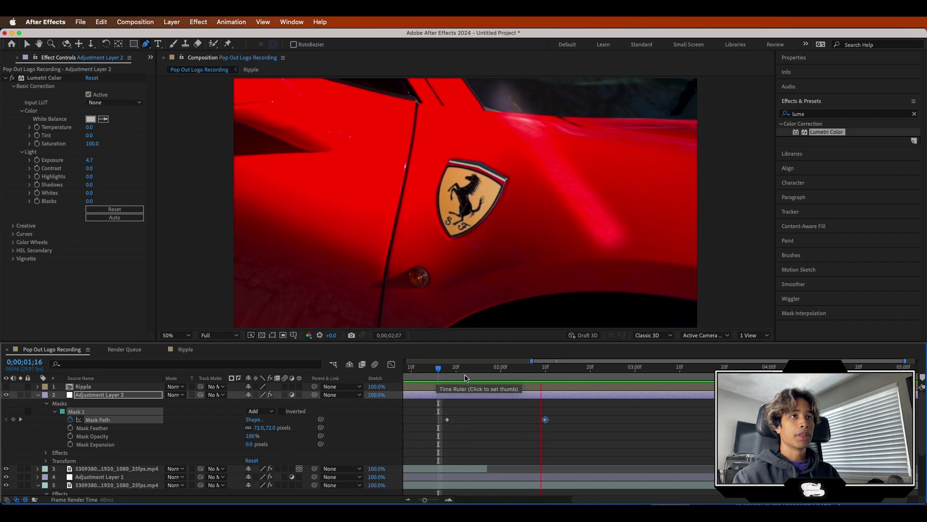
pyautogui.press('space')
pyautogui.moveTo(556, 371); pyautogui.dragTo(466, 374)
pyautogui.press('space')
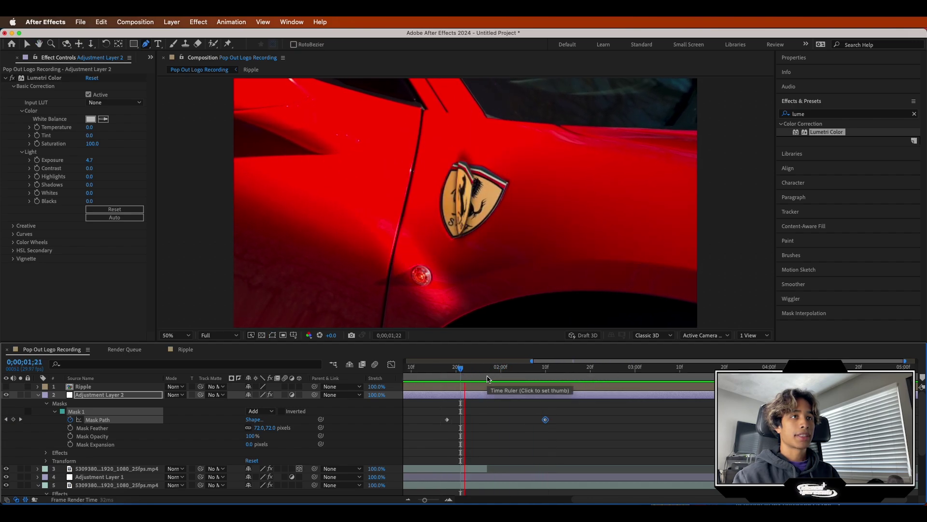
pyautogui.moveTo(488, 373); pyautogui.dragTo(462, 372)
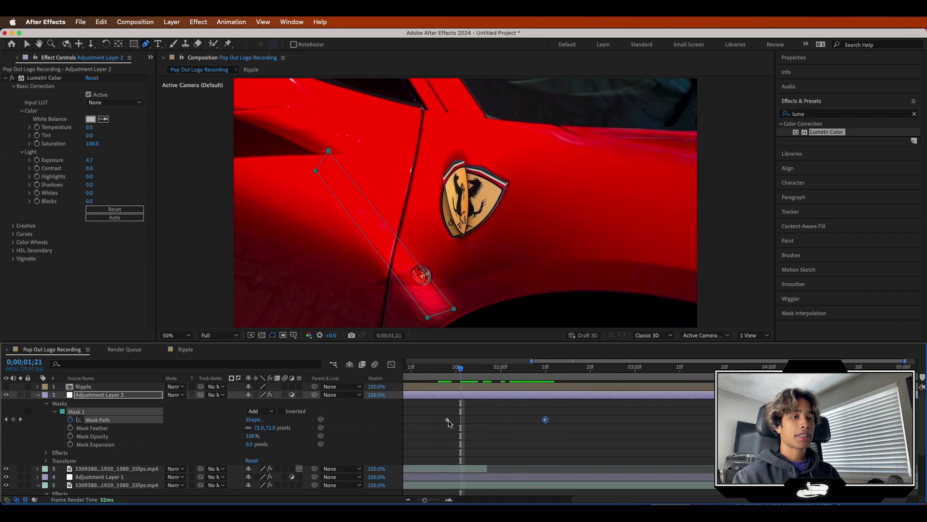
# - Move Mask 1's first path keyframe to 0;00;01;21, and set the badge clip on layer 3 as Adjustment Layer 2's track matte
pyautogui.moveTo(448, 420); pyautogui.dragTo(461, 420)
pyautogui.moveTo(459, 367); pyautogui.dragTo(506, 365)
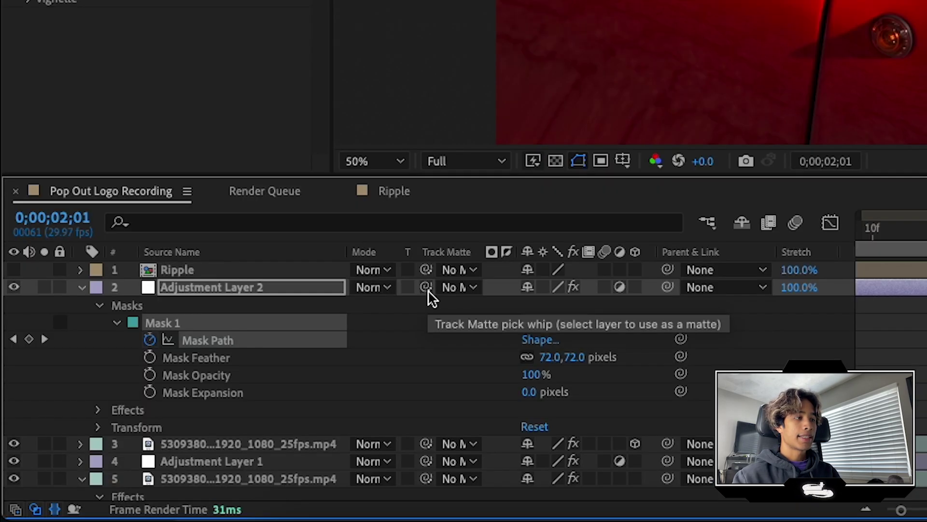
pyautogui.moveTo(427, 288); pyautogui.dragTo(266, 444)
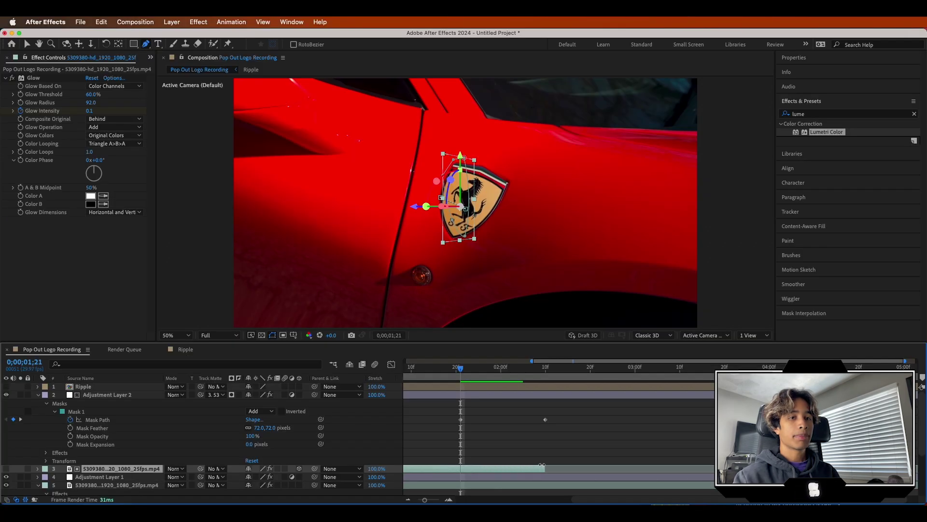
# - Extend the end of the badge clip on layer 3 to about 0;00;02;12 and play back the matted light sweep
pyautogui.press('space')
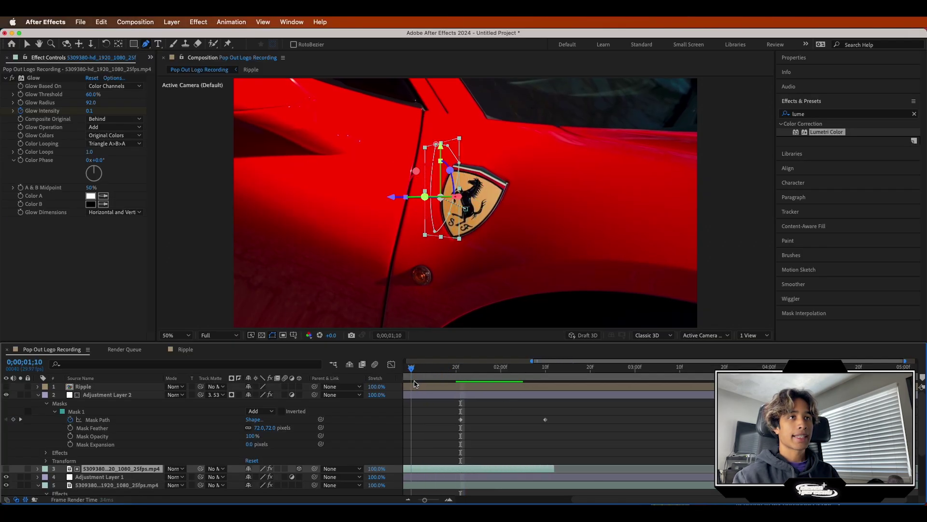
pyautogui.moveTo(552, 368); pyautogui.dragTo(375, 379)
pyautogui.press('space')
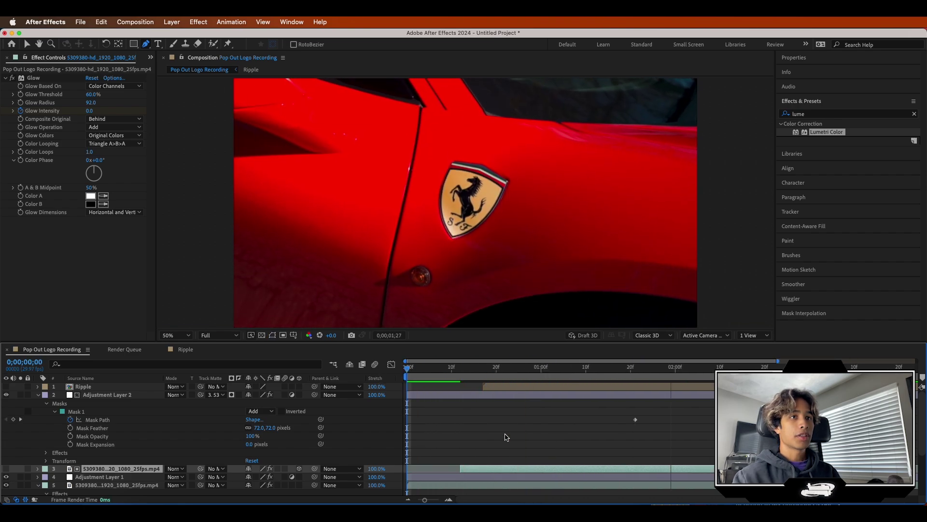
# - Shorten the light sweep by moving Mask 1's last path keyframe to just before 0;00;02;00, and play it back
pyautogui.click(720, 419)
pyautogui.moveTo(722, 421); pyautogui.dragTo(669, 422)
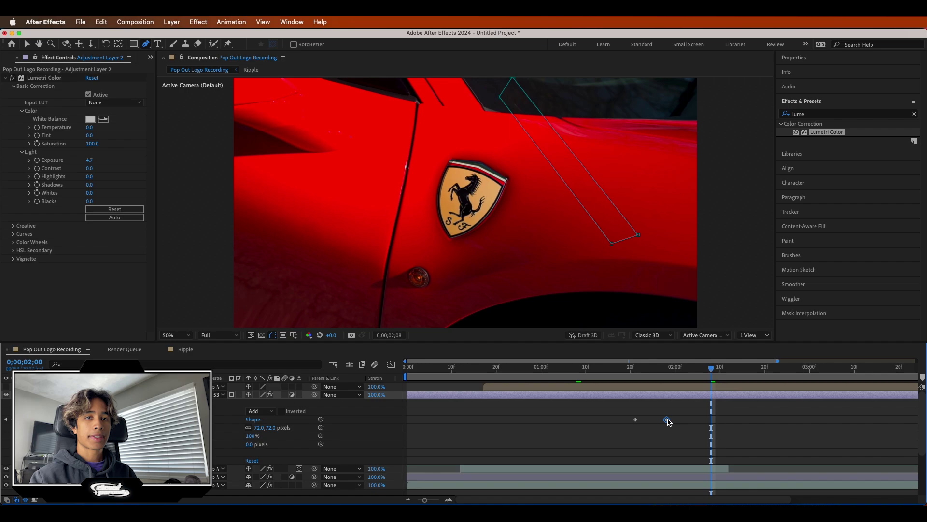
pyautogui.moveTo(711, 368); pyautogui.dragTo(622, 370)
pyautogui.press('space')
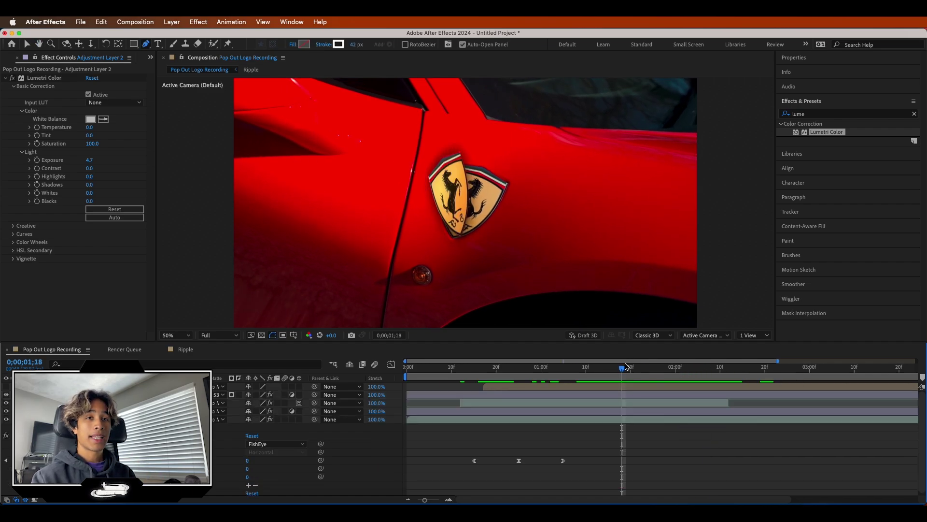
# - Extend the start of the badge clip on layer 3 back to about 0;00;00;08
pyautogui.moveTo(626, 366); pyautogui.dragTo(465, 367)
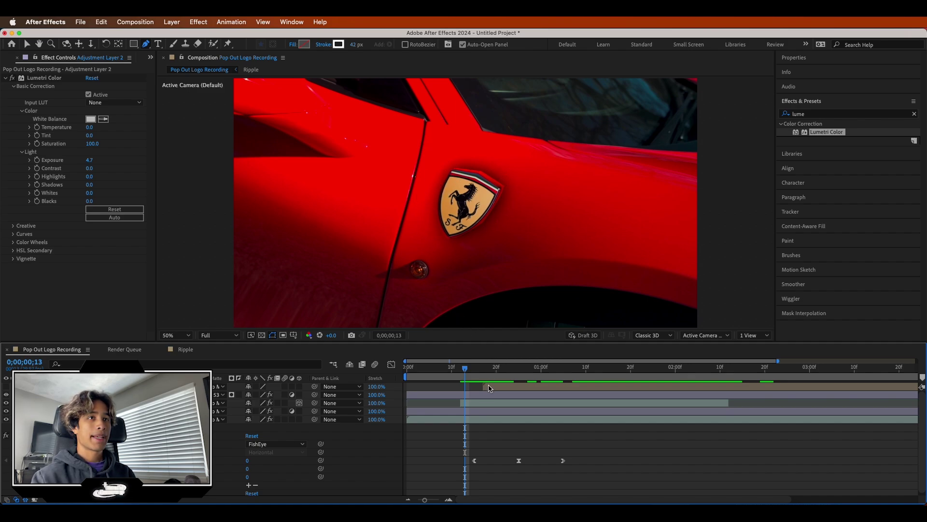
pyautogui.press('v')
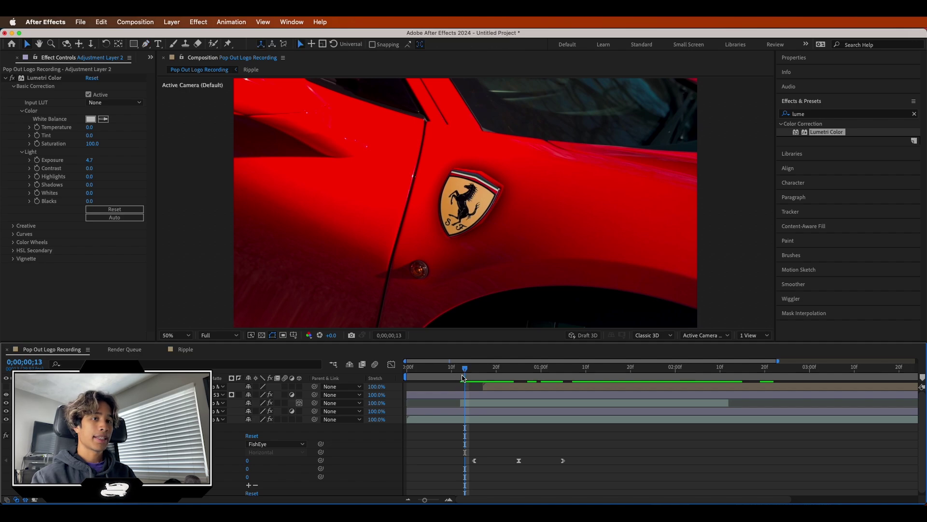
pyautogui.click(462, 403)
pyautogui.moveTo(459, 403); pyautogui.dragTo(450, 404)
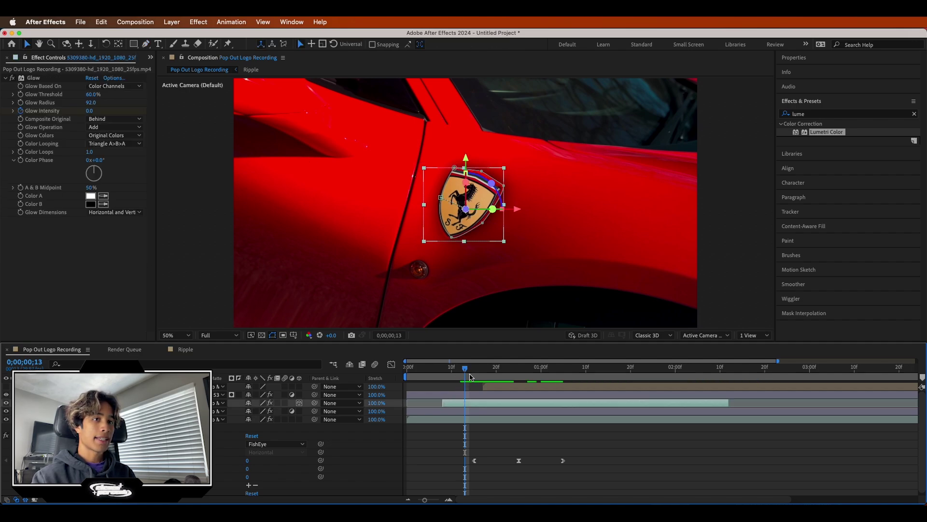
# - Fade in the badge clip on layer 3 by keyframing its Opacity at 0% at 0;00;00;09 and 100% at 0;00;00;15
pyautogui.moveTo(456, 368); pyautogui.dragTo(474, 373)
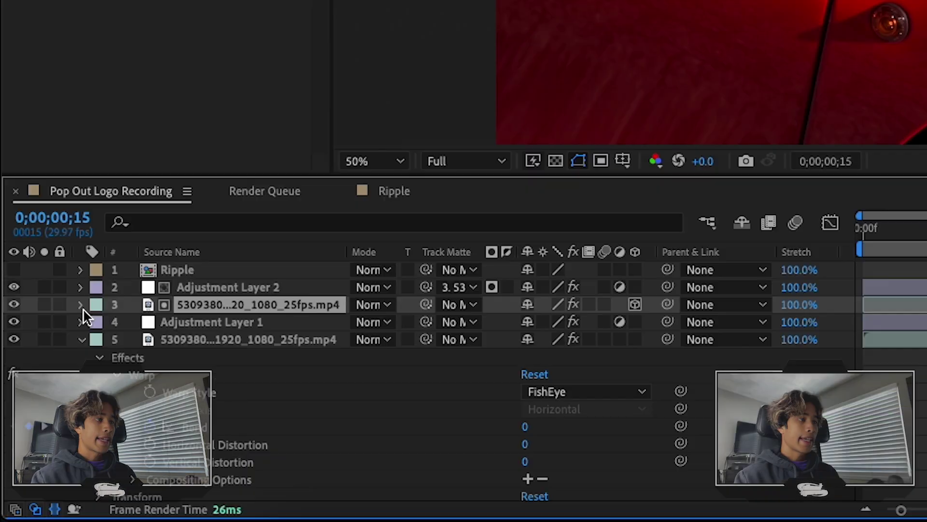
pyautogui.click(81, 309)
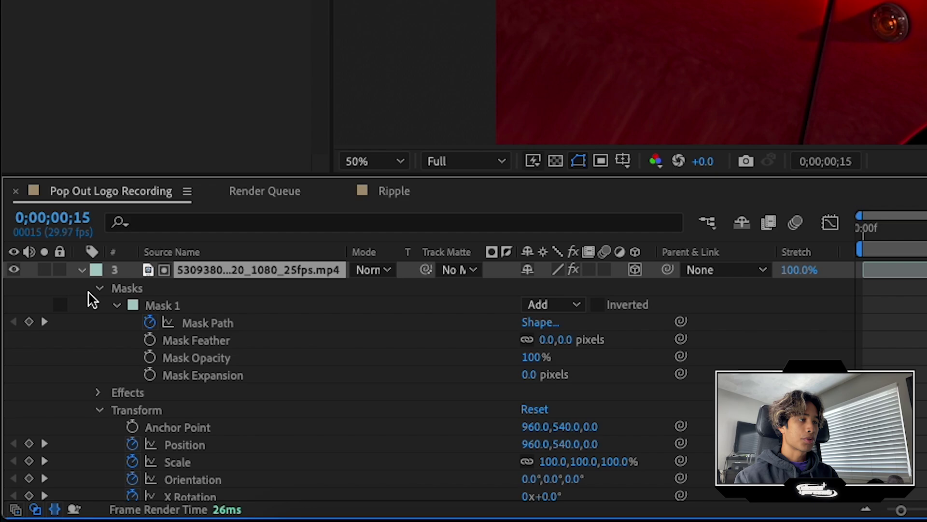
pyautogui.scroll(-6, 128, 374)
pyautogui.scroll(2, 140, 324)
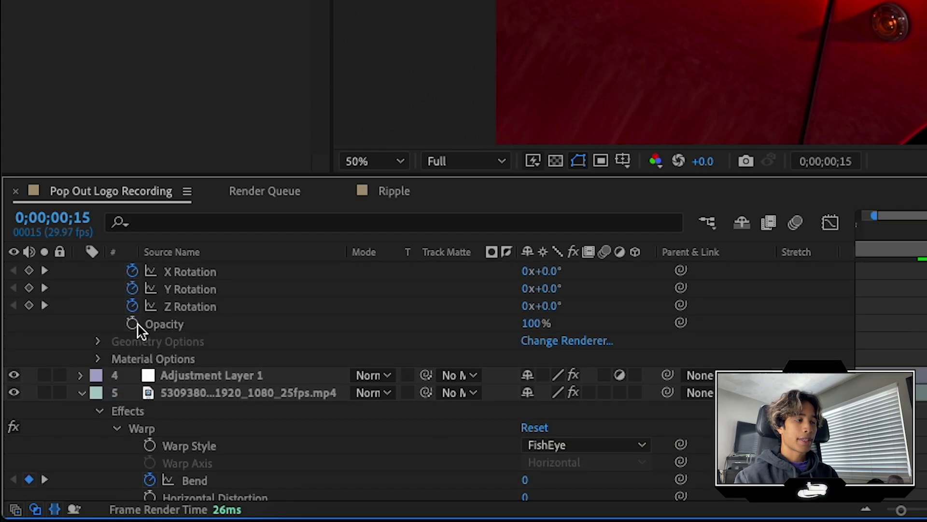
pyautogui.click(133, 325)
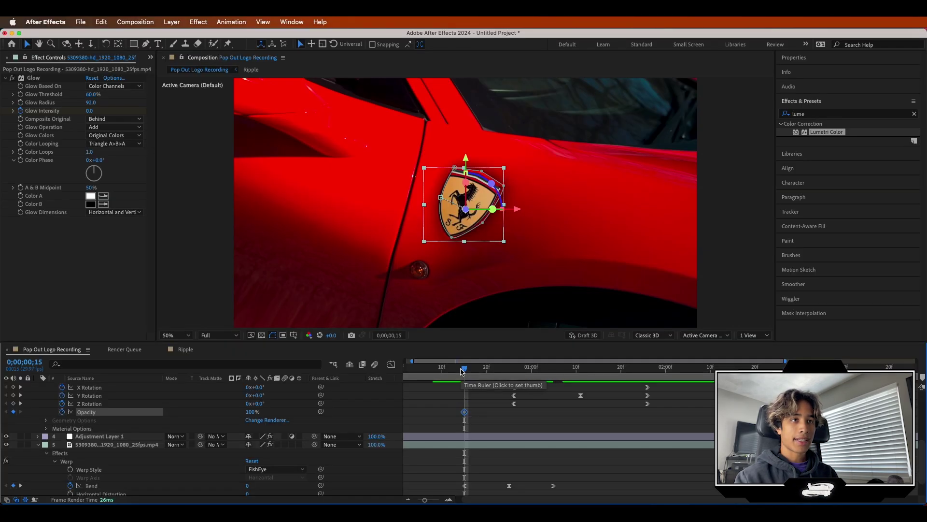
pyautogui.moveTo(464, 370); pyautogui.dragTo(438, 372)
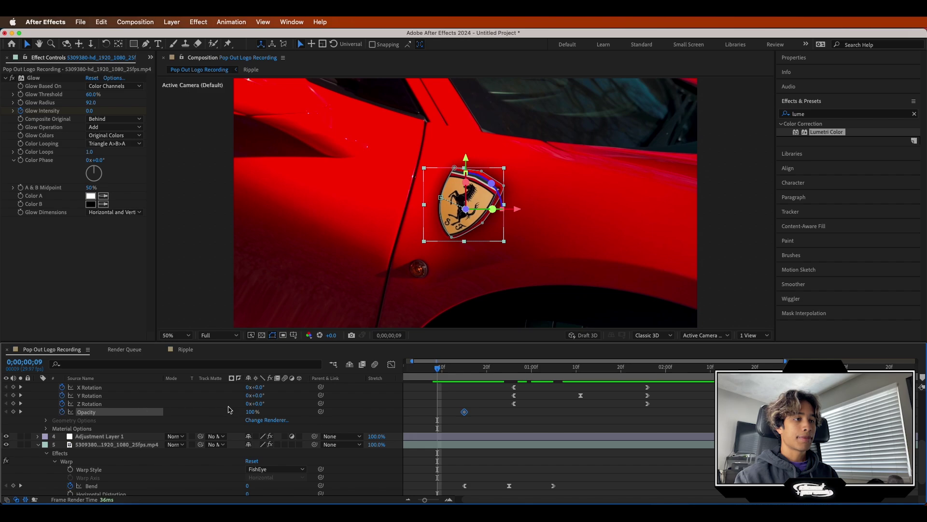
pyautogui.scroll(2, 251, 411)
pyautogui.click(252, 448)
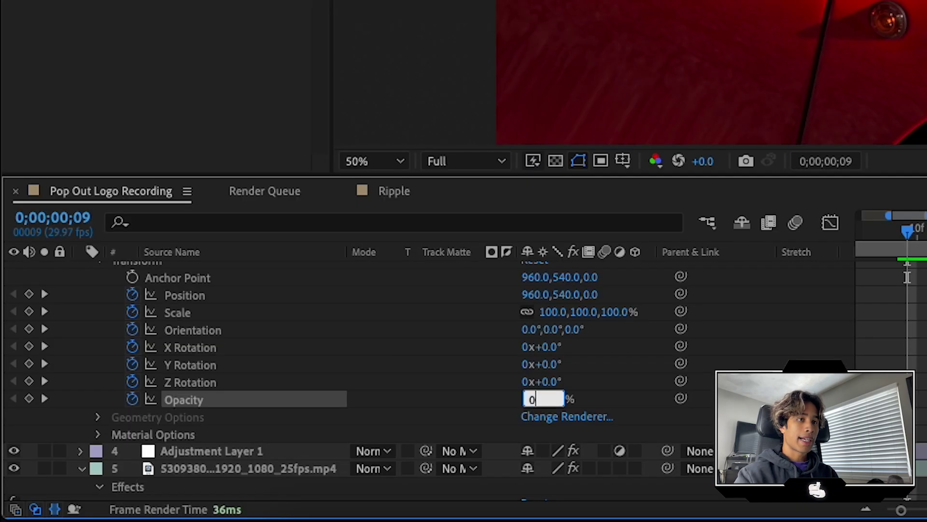
pyautogui.press('Return')
# - Fade out the badge clip with Opacity keyframes of 100% at about 0;00;02;02 and 0% at 0;00;02;12
pyautogui.press('space')
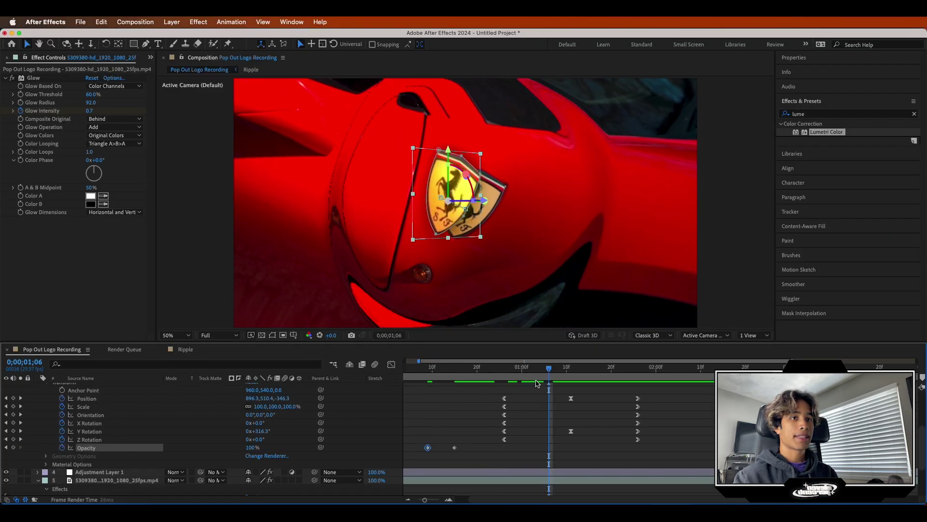
pyautogui.press('Home')
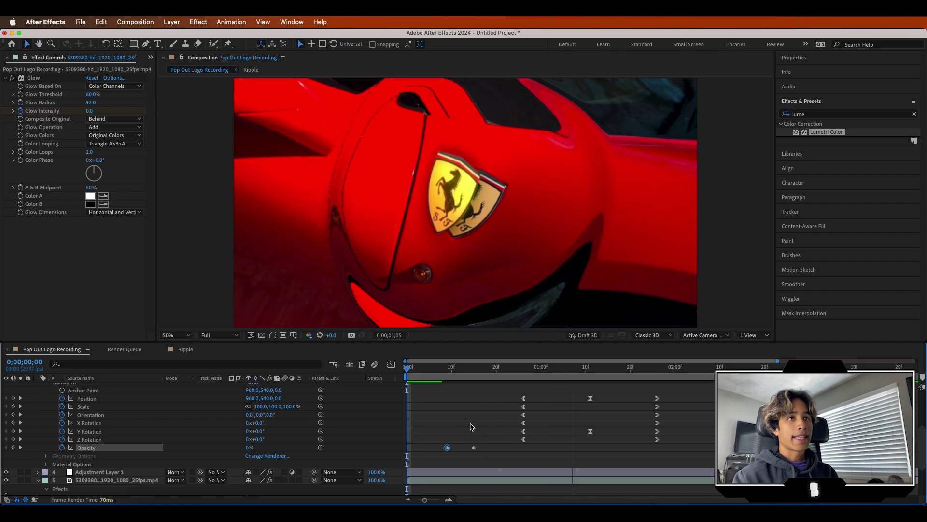
pyautogui.press('space')
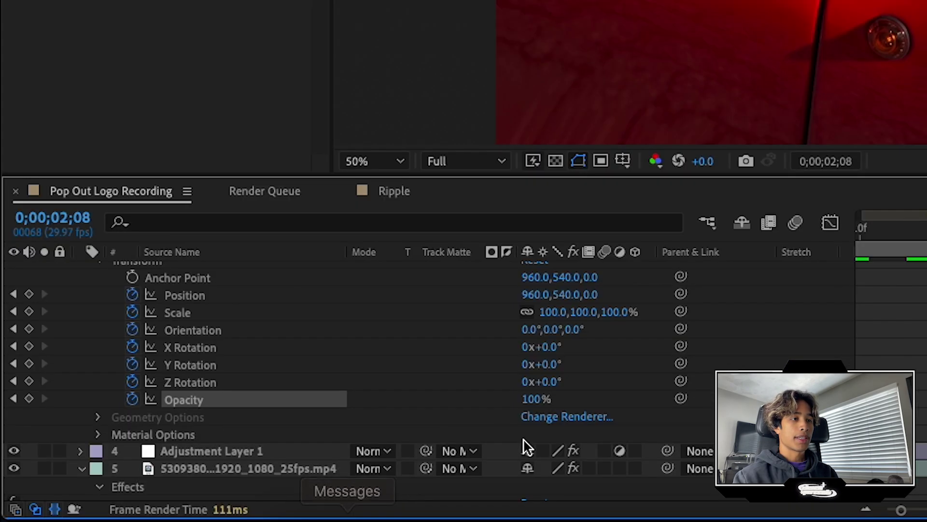
pyautogui.click(29, 398)
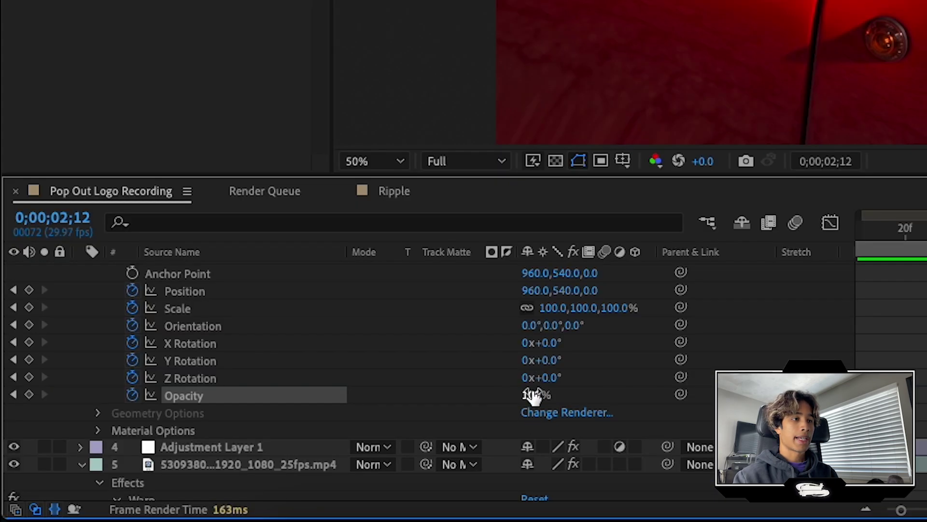
pyautogui.moveTo(534, 396); pyautogui.dragTo(365, 401)
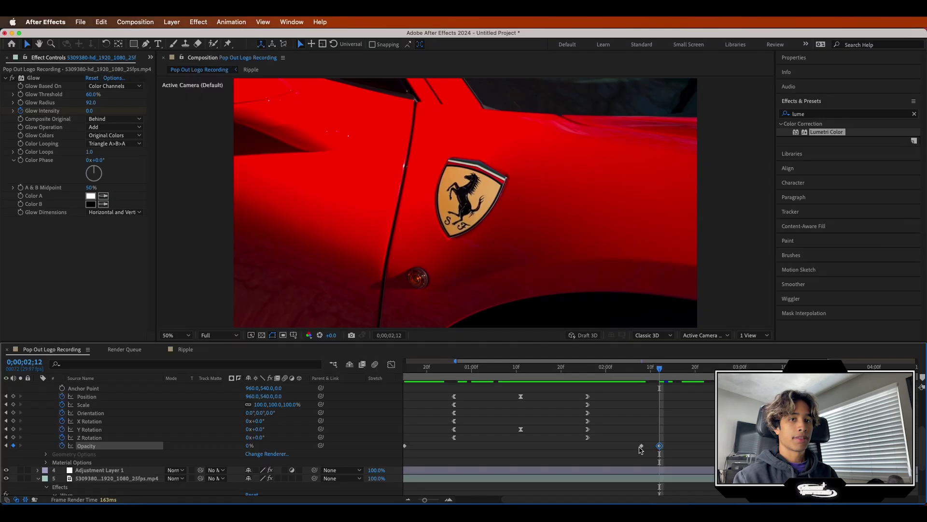
pyautogui.moveTo(637, 445); pyautogui.dragTo(615, 445)
# - Play the composition from the beginning and around the fade-out to check the badge fades and the light sweep
pyautogui.click(561, 368)
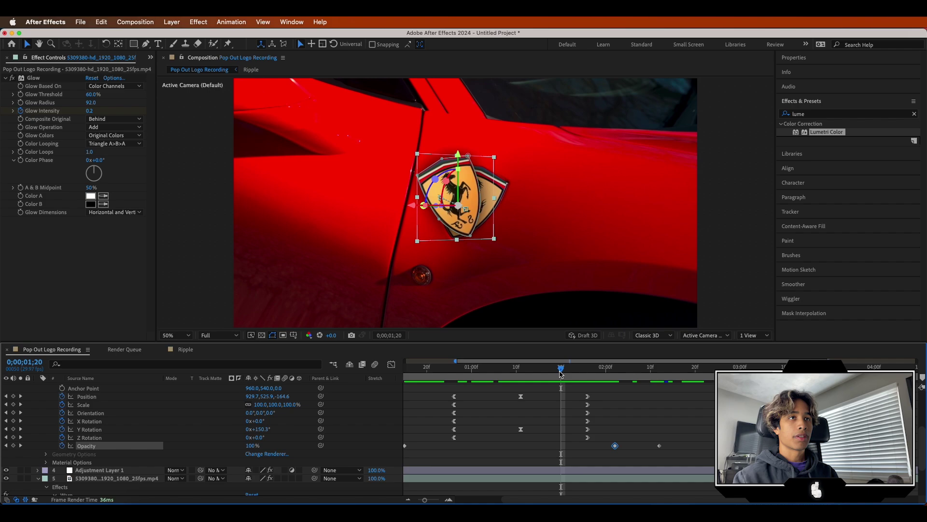
pyautogui.press('space')
pyautogui.press('space')
pyautogui.moveTo(664, 369); pyautogui.dragTo(598, 370)
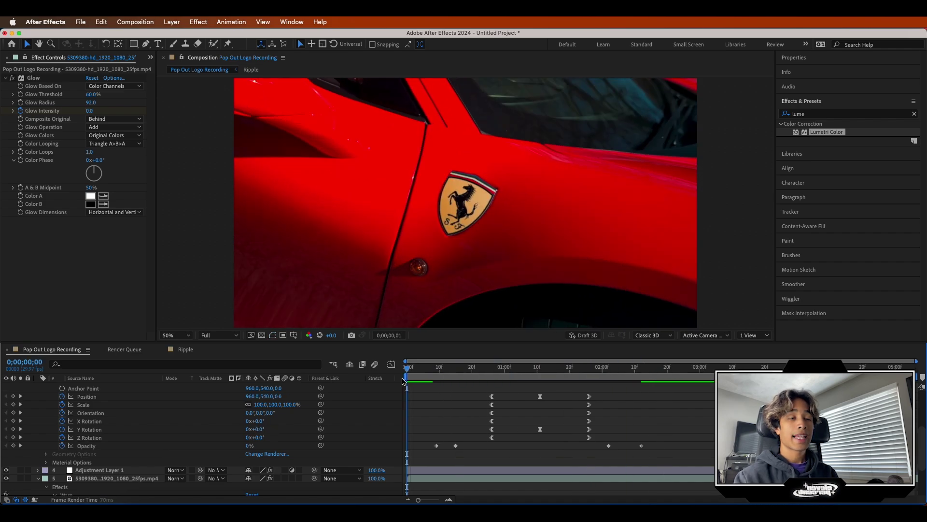
pyautogui.press('space')
pyautogui.press('space')
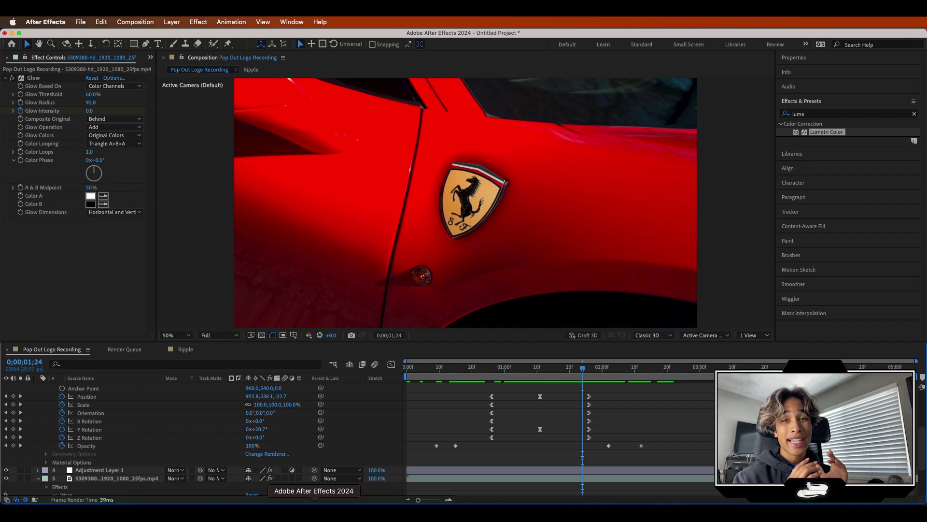
pyautogui.click(389, 509)
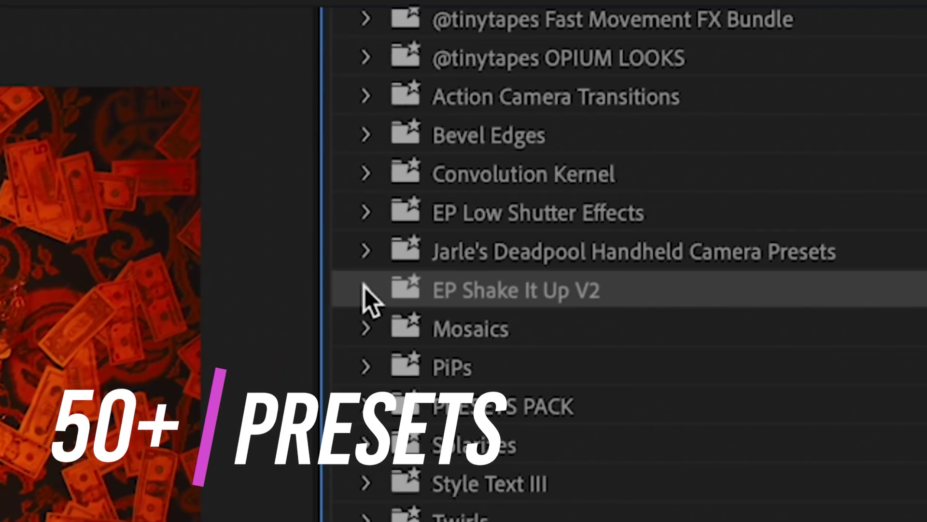
pyautogui.click(365, 288)
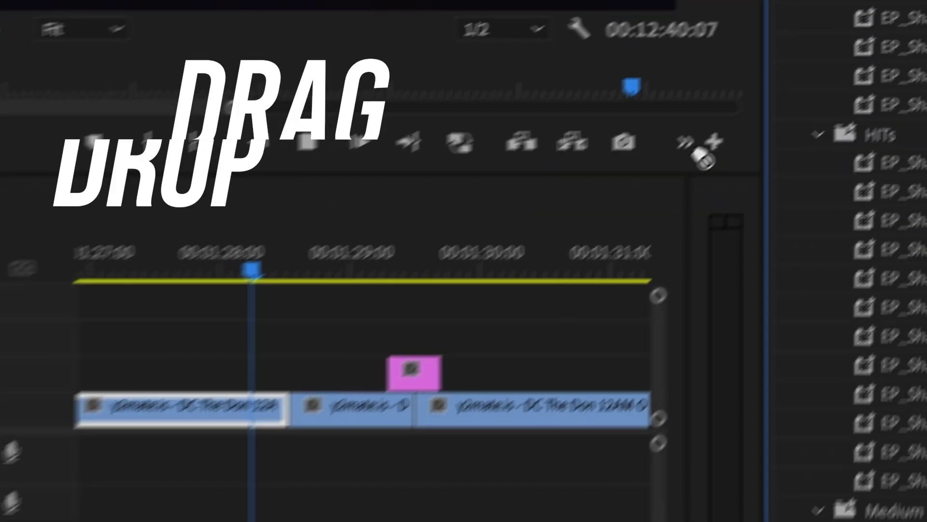
pyautogui.moveTo(415, 372); pyautogui.dragTo(464, 344)
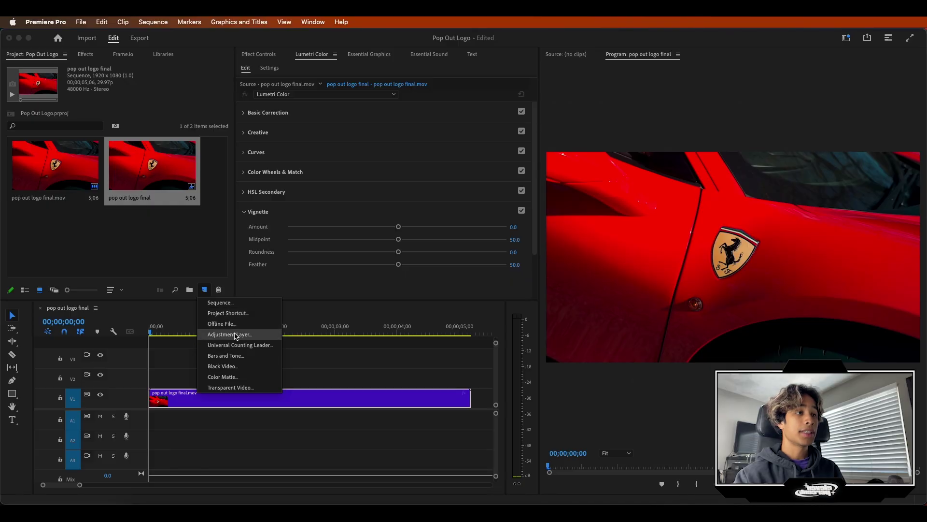
# - In Premiere Pro, create a 1920 x 1080 adjustment layer at 29.97 fps and place it on V2, trimmed to about 8 frames from 0;00;00;04
pyautogui.click(235, 335)
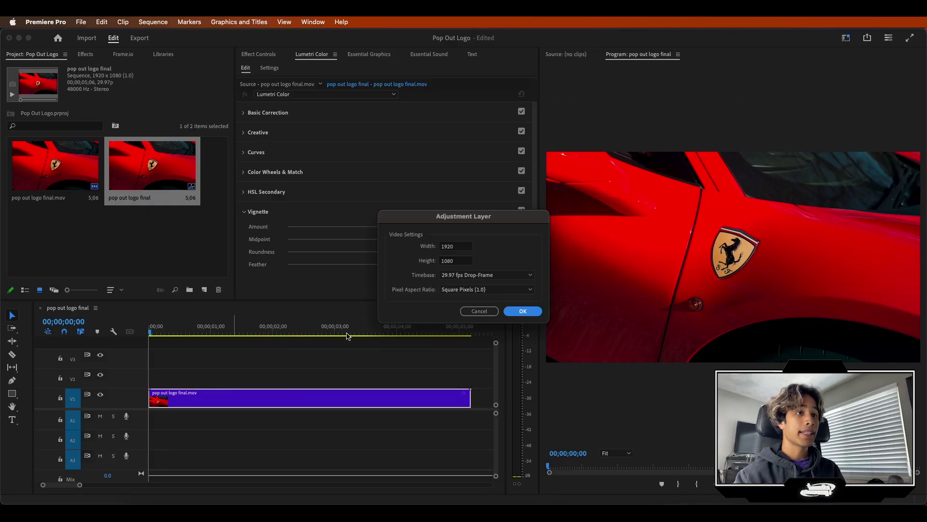
pyautogui.click(524, 310)
pyautogui.moveTo(191, 159); pyautogui.dragTo(159, 378)
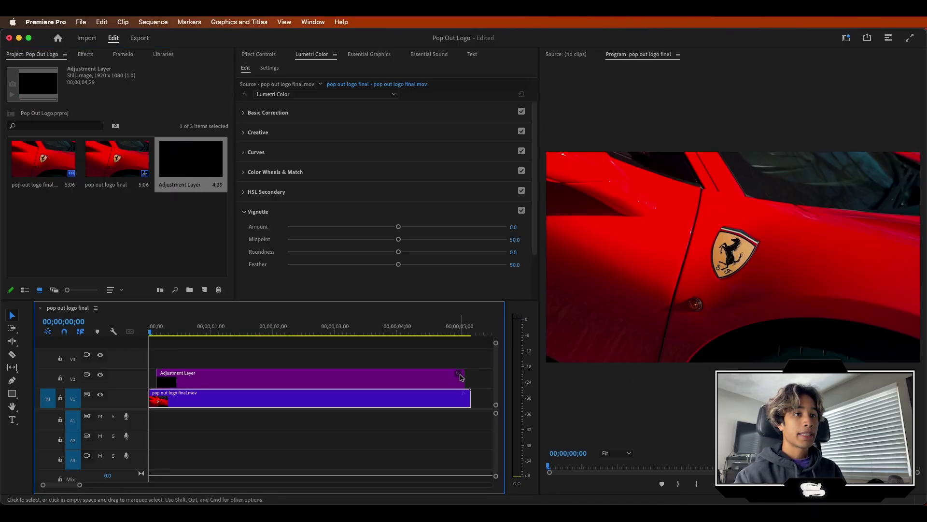
pyautogui.moveTo(460, 377); pyautogui.dragTo(173, 376)
pyautogui.click(162, 329)
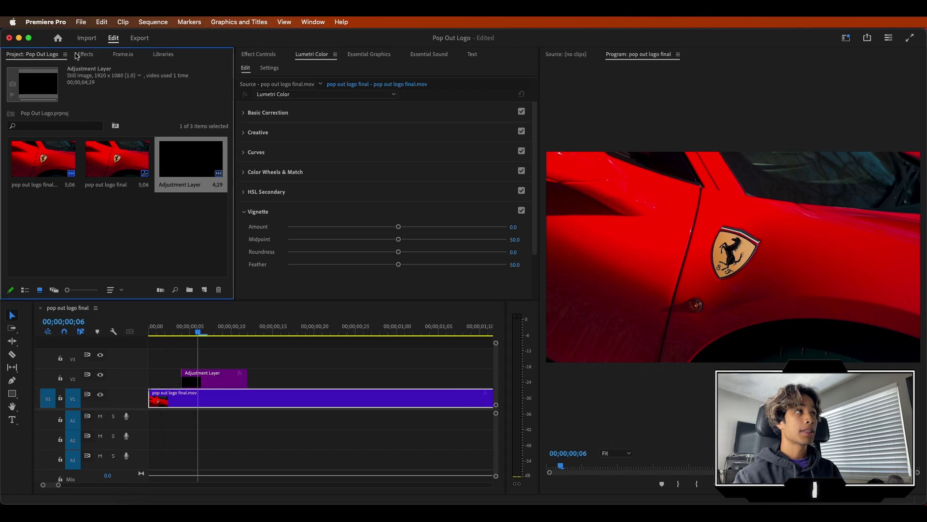
# - Find the "shakeitupv" effect presets and apply EP_ShakeItUpV2- Hit 1 (6-8 Frames) (Flash) to the adjustment layer on V2
pyautogui.click(83, 54)
pyautogui.click(60, 67)
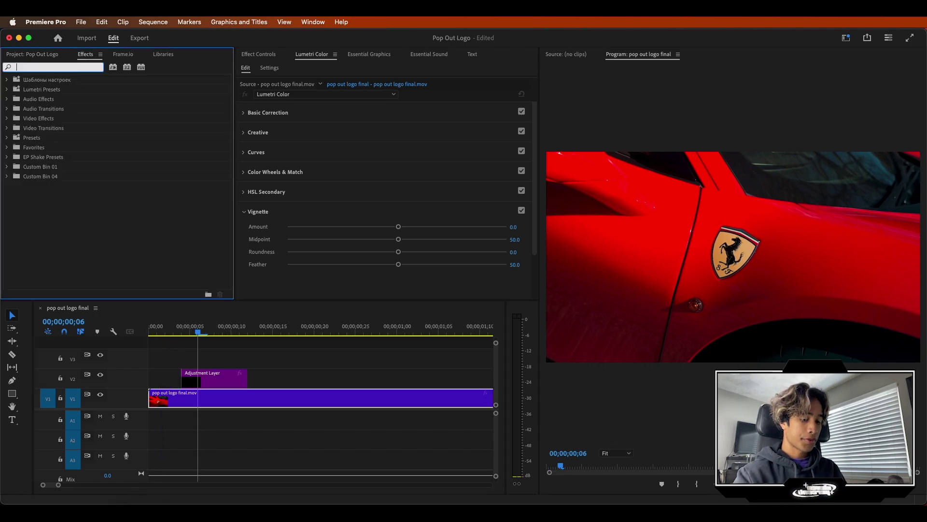
pyautogui.write('shak')
pyautogui.write('eit')
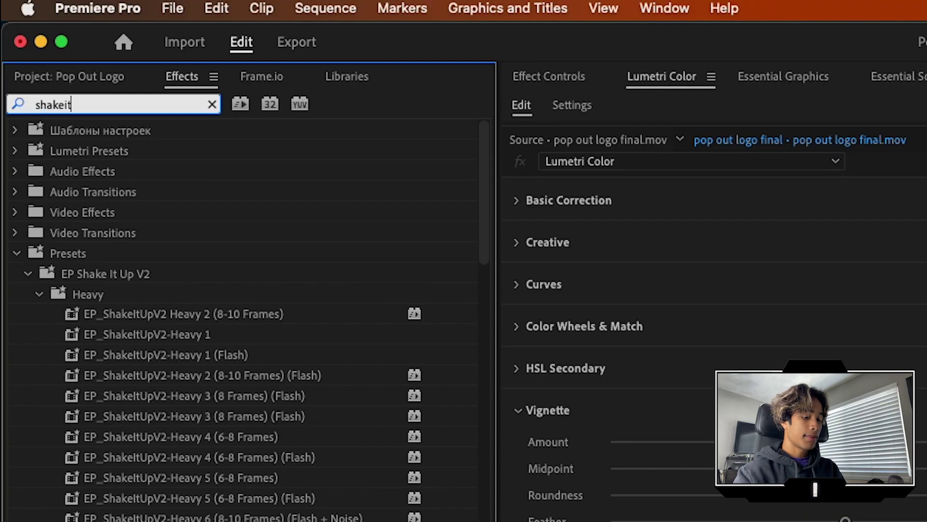
pyautogui.write('upv')
pyautogui.scroll(5, 56, 212)
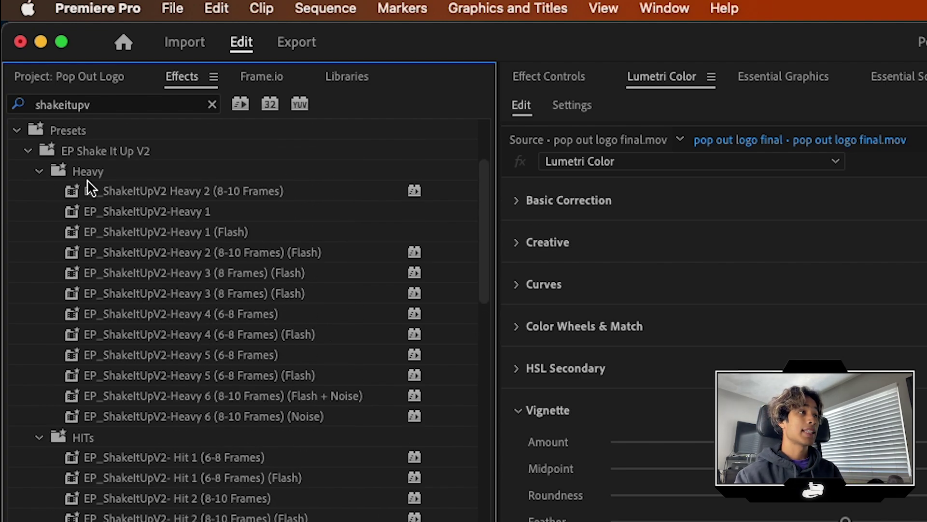
pyautogui.scroll(-15, 87, 179)
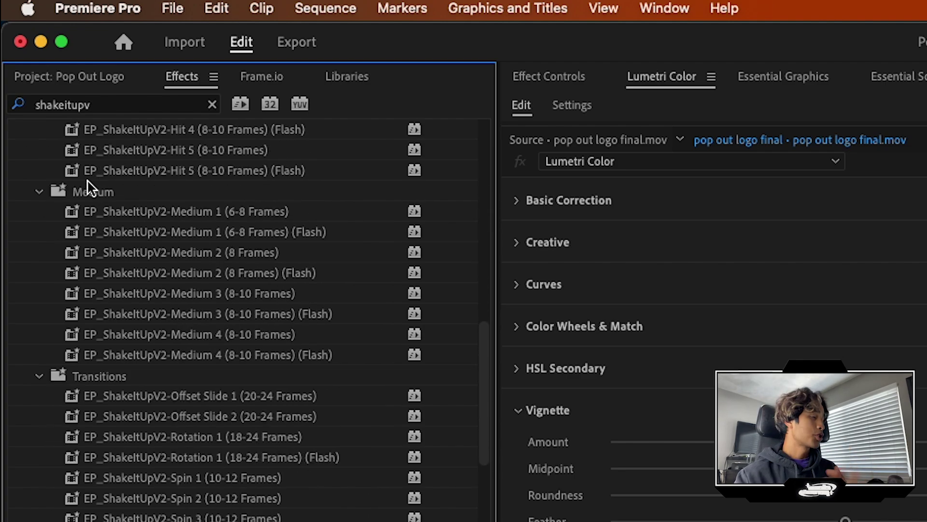
pyautogui.scroll(15, 125, 362)
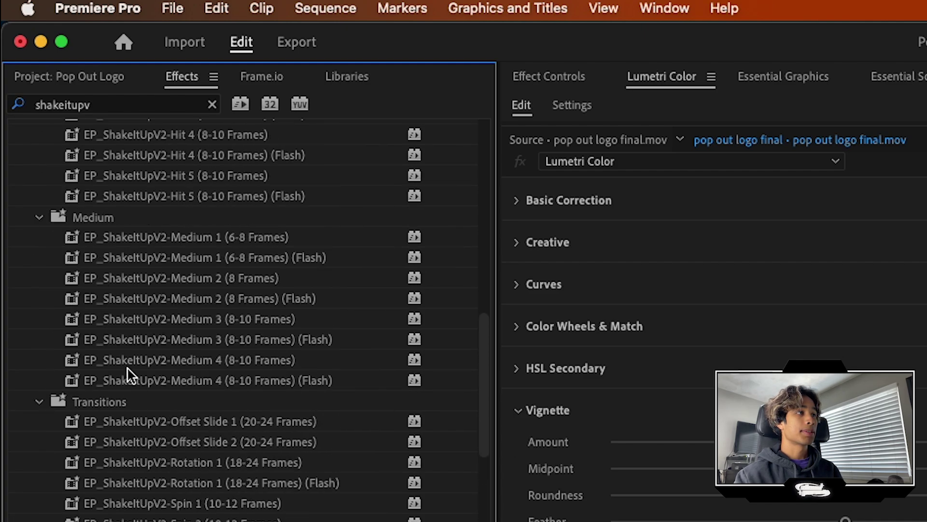
pyautogui.scroll(-1, 128, 295)
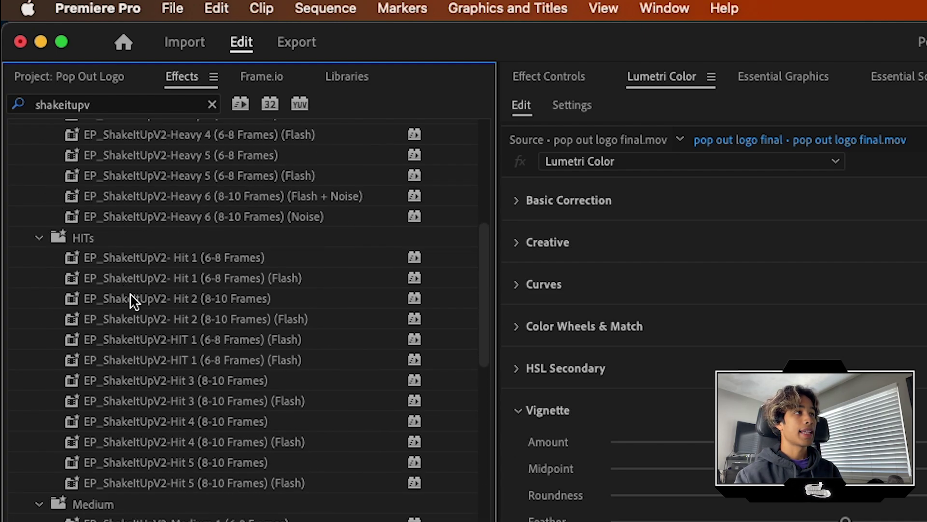
pyautogui.moveTo(126, 261); pyautogui.dragTo(192, 278)
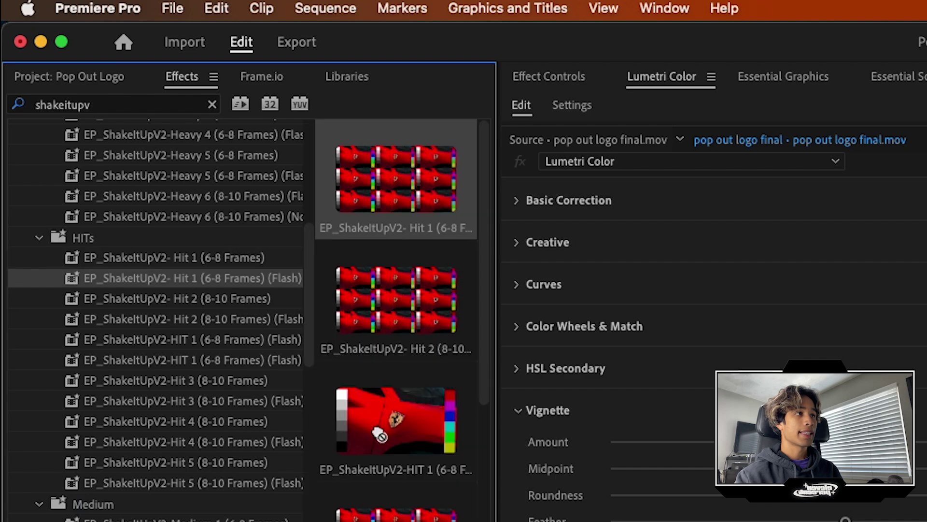
pyautogui.moveTo(380, 434); pyautogui.dragTo(204, 376)
# - Play the sequence from the beginning twice to check the shake on the first adjustment layer
pyautogui.moveTo(199, 332); pyautogui.dragTo(122, 335)
pyautogui.press('-')
pyautogui.press('space')
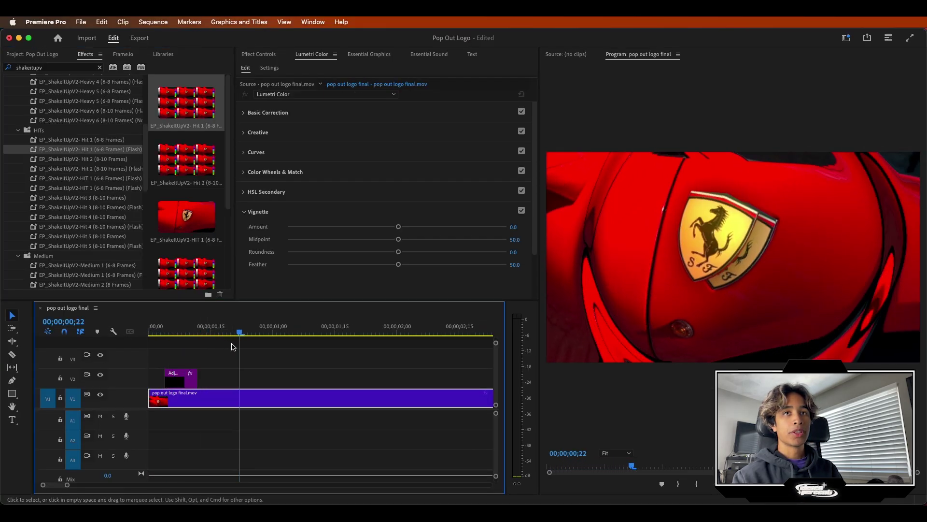
pyautogui.press('space')
pyautogui.moveTo(260, 334); pyautogui.dragTo(128, 332)
pyautogui.press('space')
pyautogui.press('space')
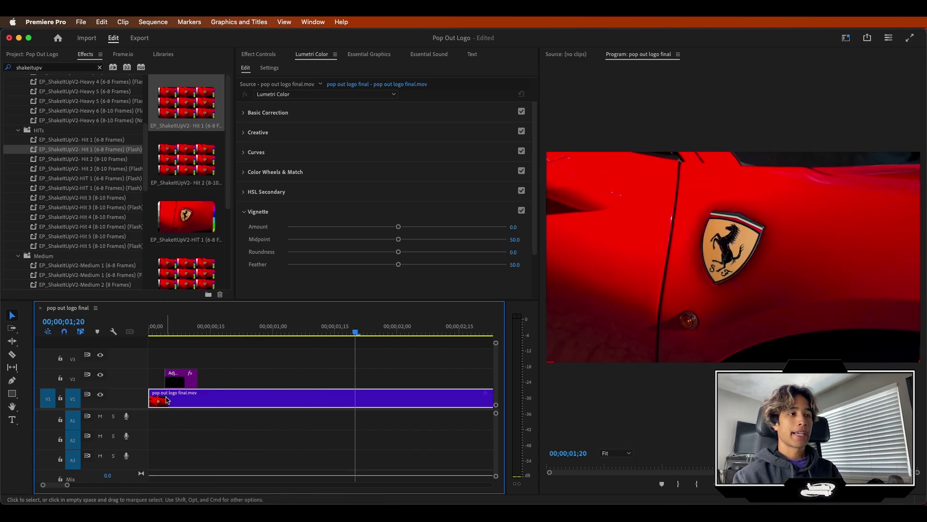
# - Duplicate the adjustment layer with its shake preset on V2 to start at about 0;00;01;09, and play that section
pyautogui.click(180, 382)
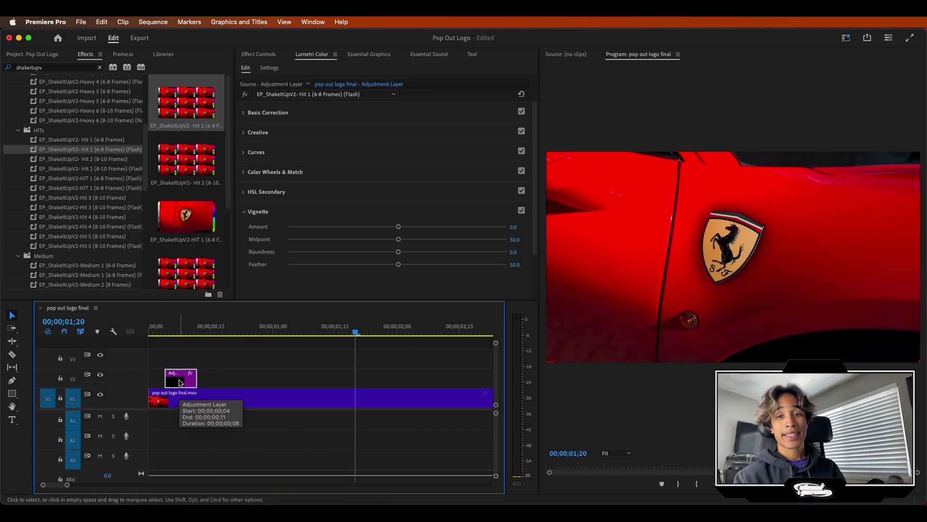
pyautogui.moveTo(180, 382); pyautogui.dragTo(325, 384)
pyautogui.click(290, 327)
pyautogui.moveTo(290, 327); pyautogui.dragTo(284, 327)
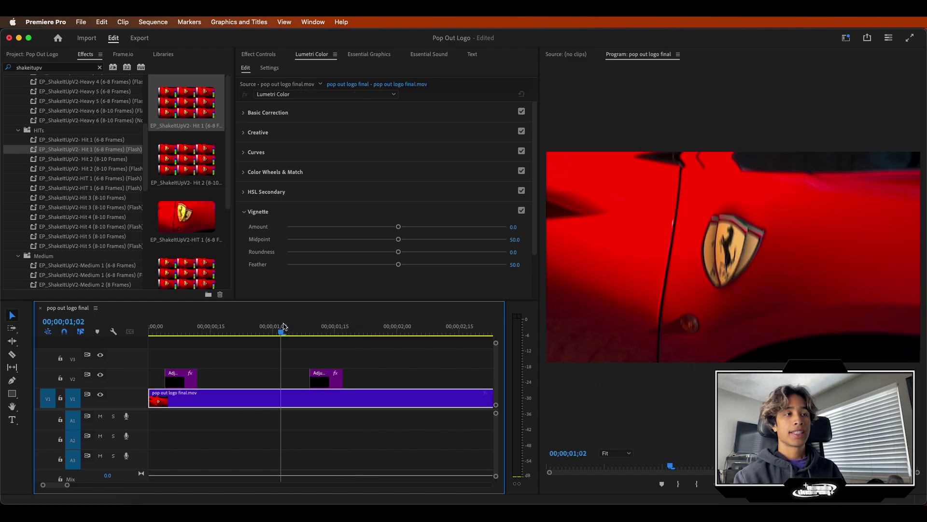
pyautogui.press('space')
# - Replay the whole sequence from the start to check both shakes against the badge popping out and returning
pyautogui.moveTo(346, 325); pyautogui.dragTo(145, 336)
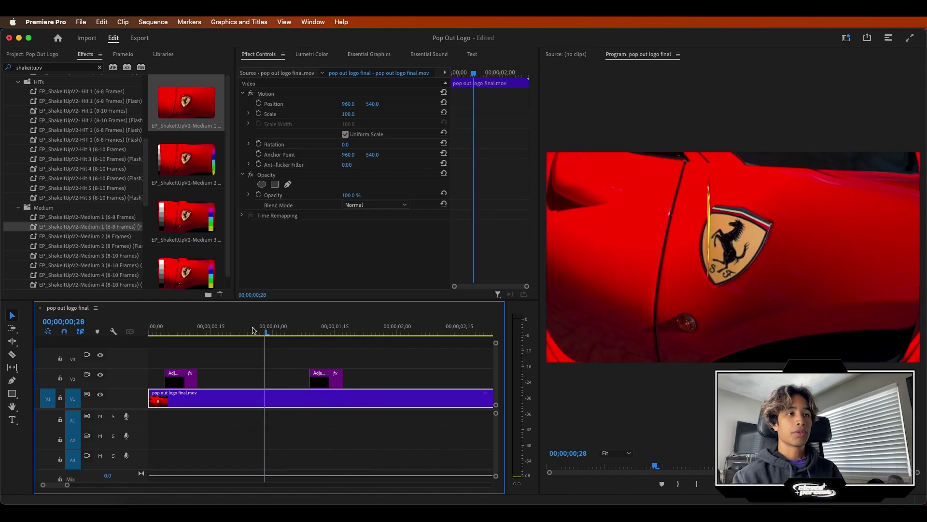
pyautogui.moveTo(252, 331); pyautogui.dragTo(148, 331)
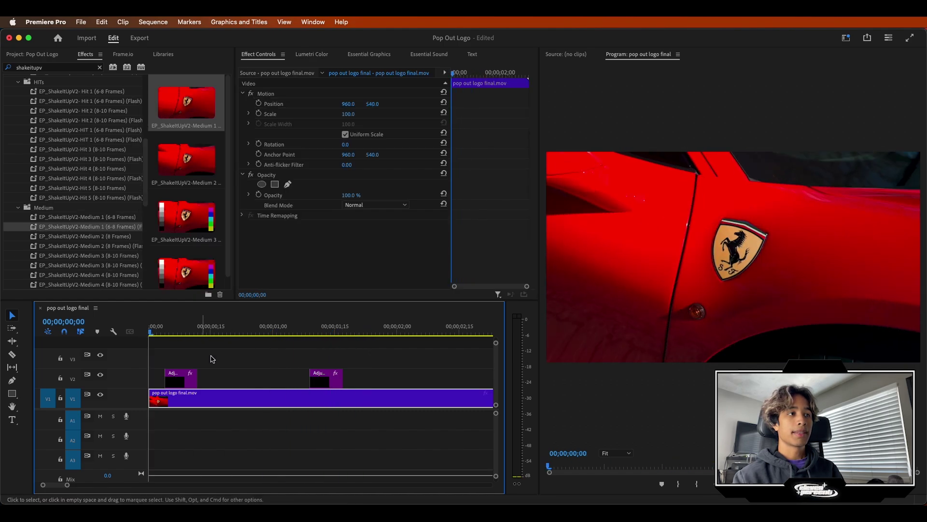
pyautogui.press('space')
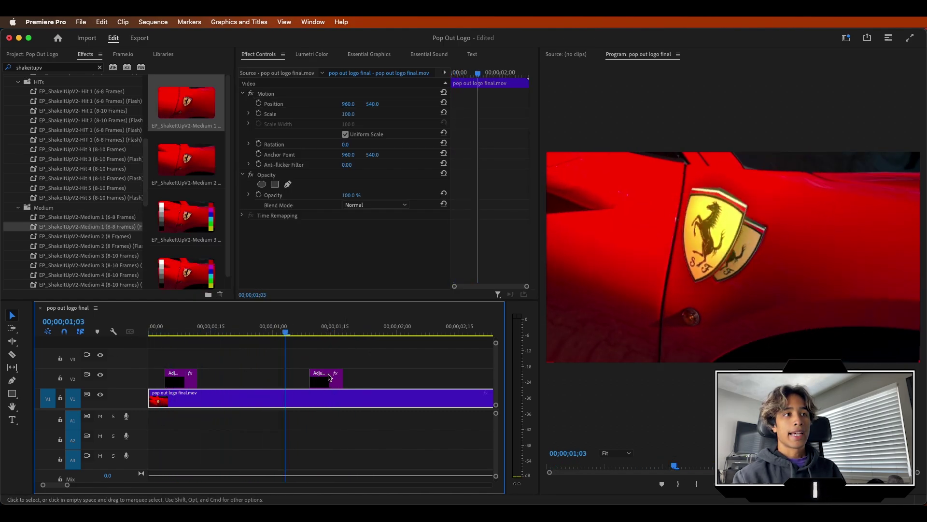
pyautogui.press('space')
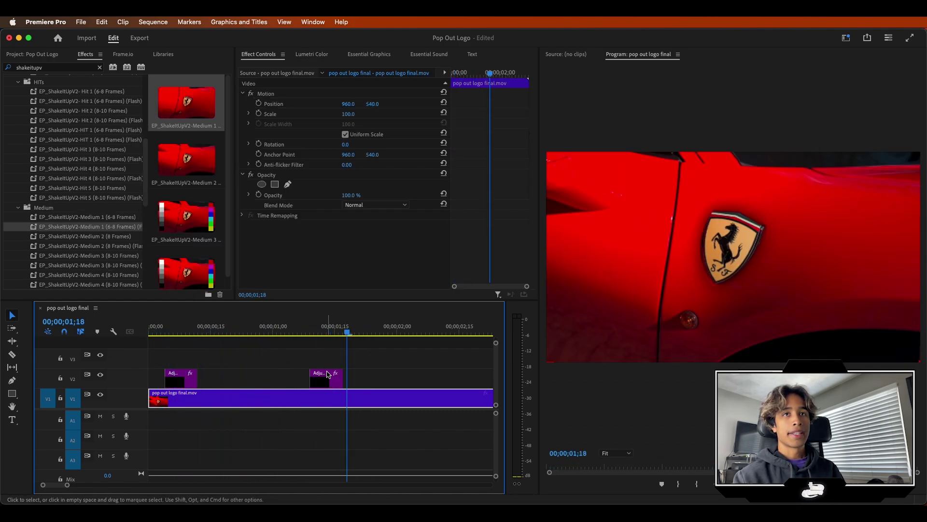
pyautogui.moveTo(378, 333); pyautogui.dragTo(145, 339)
pyautogui.press('space')
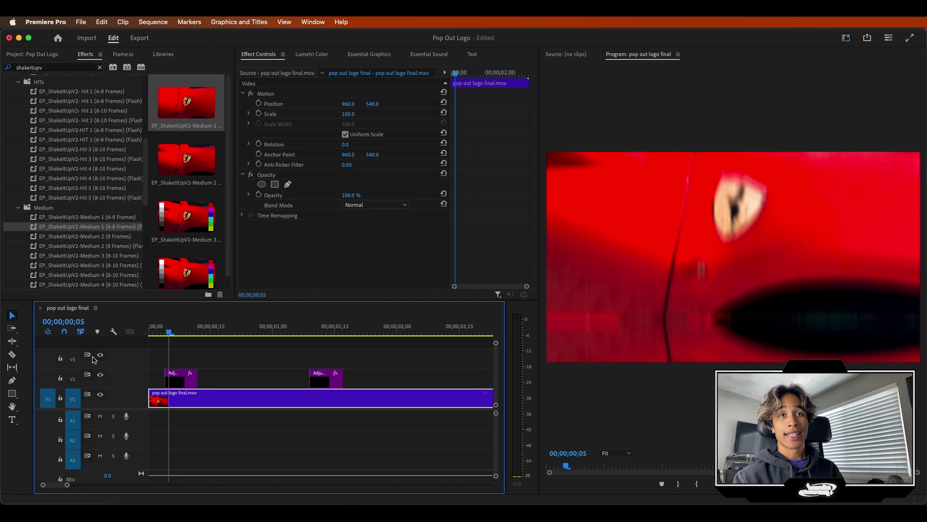
pyautogui.press('space')
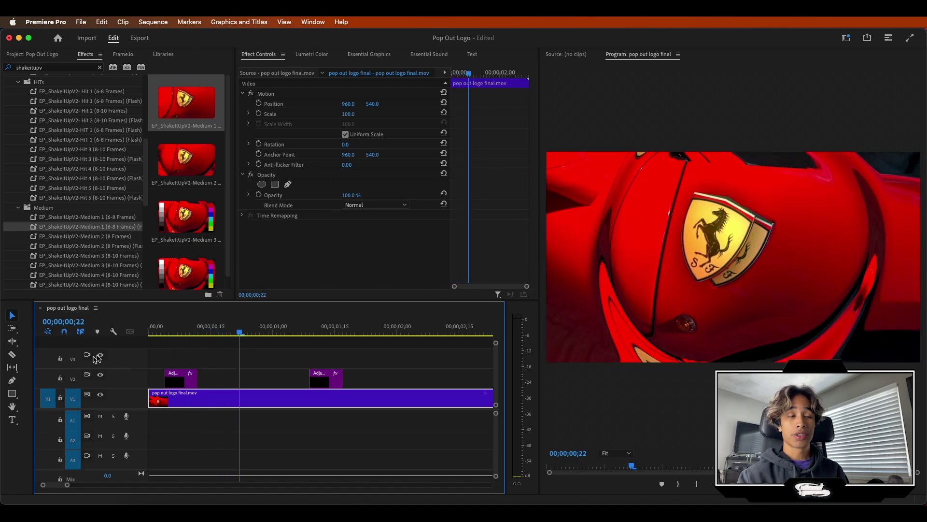